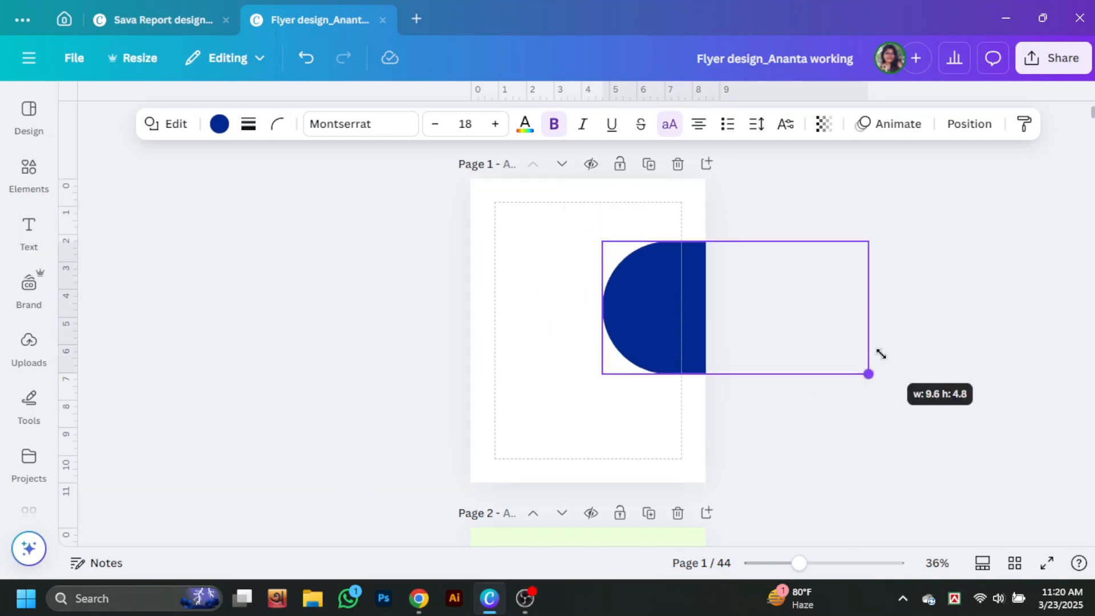
Resize the dark-blue shape, extend it past the page's right edge, and adjust its corner rounding
left_click_drag(686, 310, 588, 272)
left_click_drag(726, 379, 736, 323)
scroll(734, 328, "up", 5, "ctrl")
left_click_drag(450, 256, 485, 256)
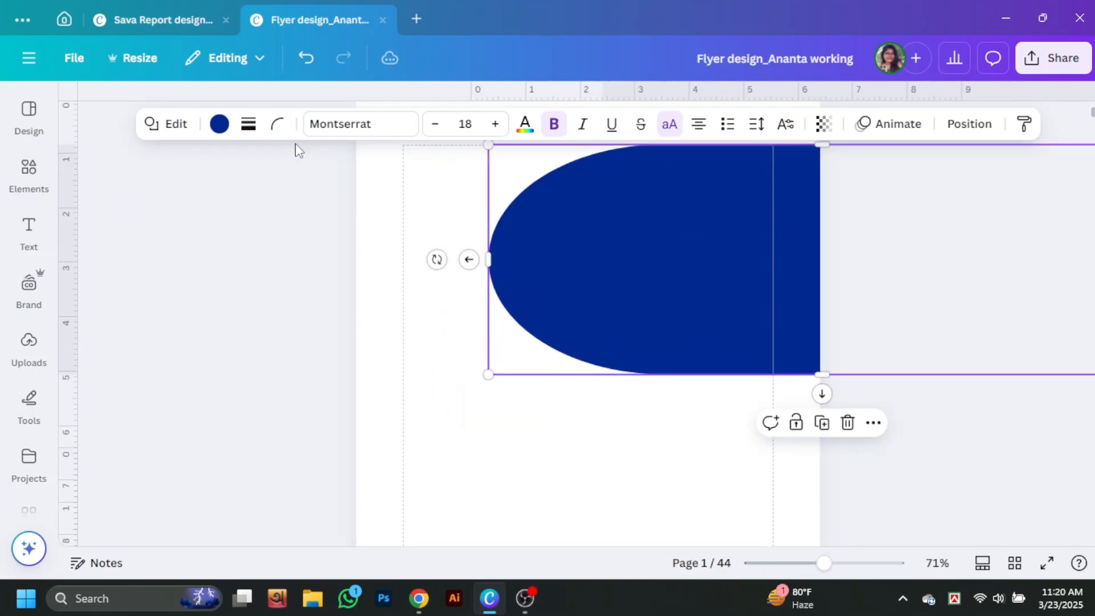
left_click(277, 123)
left_click(325, 359)
scroll(328, 362, "down", 1)
left_click_drag(825, 563, 814, 564)
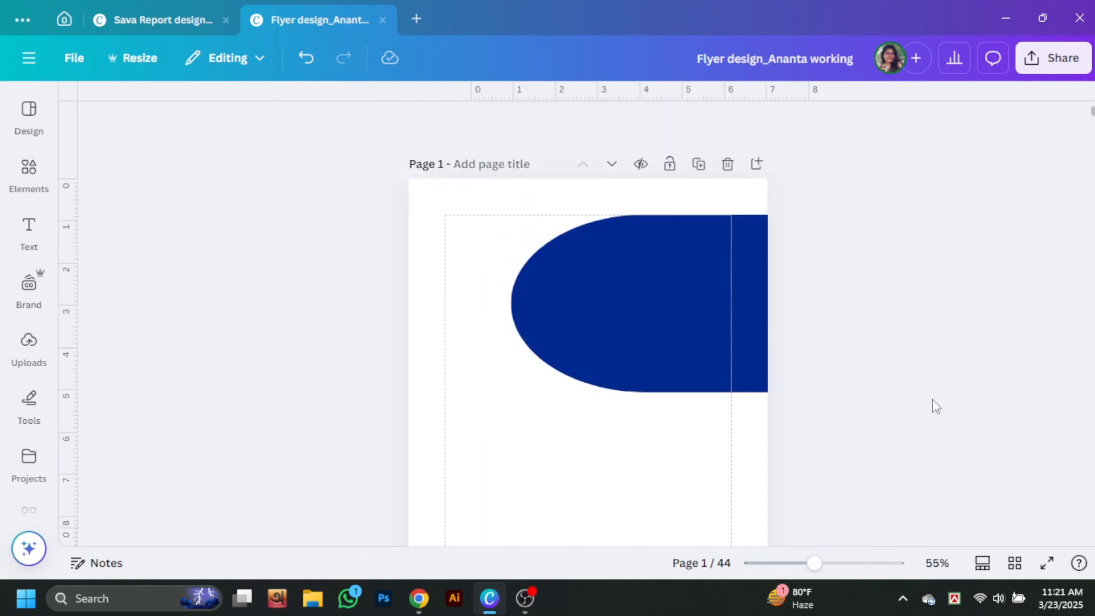
left_click(924, 371)
left_click(998, 503)
Search the elements for "frame" and add a circular frame to the page
left_click(26, 188)
left_click(176, 114)
type("fr")
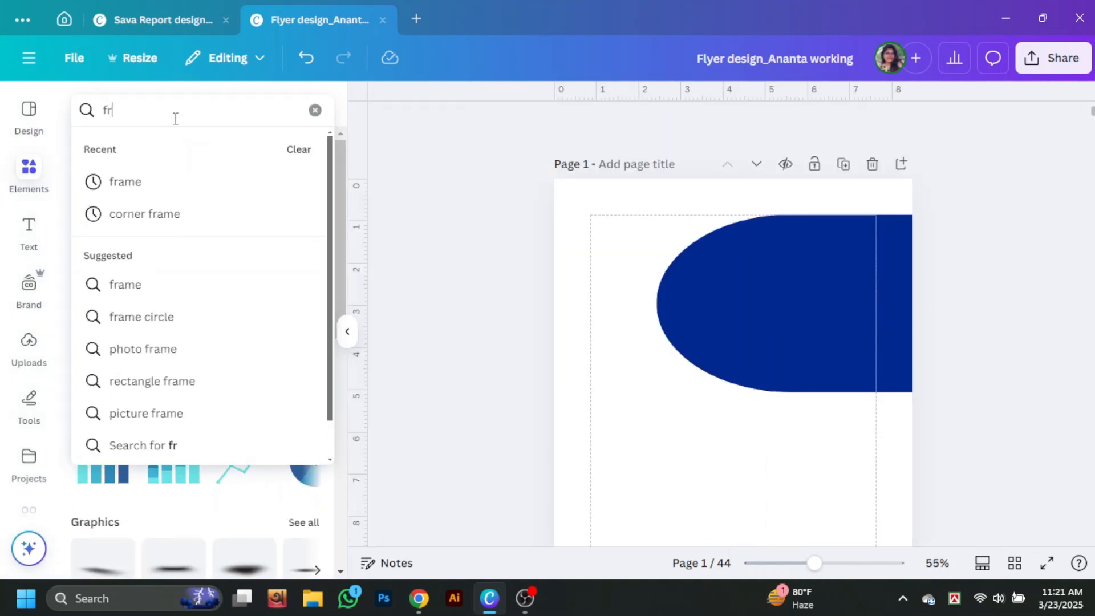
left_click(186, 181)
left_click(244, 374)
left_click(347, 331)
Resize the circular frame and position it over the left end of the dark-blue shape
left_click_drag(604, 437, 557, 351)
left_click_drag(606, 410, 596, 400)
left_click_drag(537, 347, 543, 341)
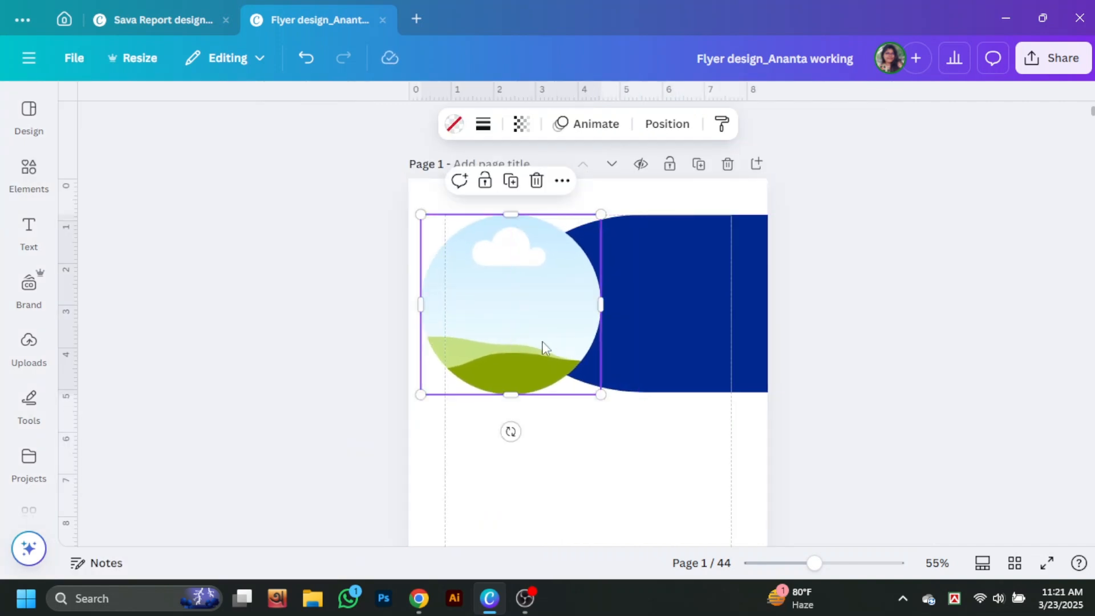
left_click(701, 347)
left_click(626, 449)
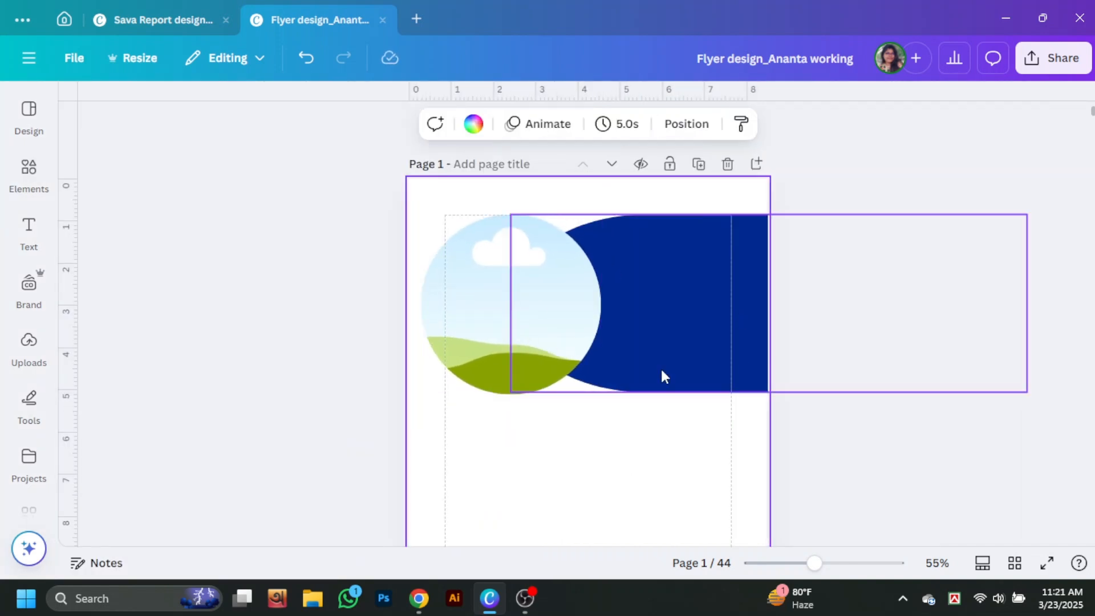
left_click(525, 322)
left_click_drag(420, 215, 413, 206)
left_click_drag(487, 306, 486, 303)
Give the circular frame a thin solid white border
left_click(483, 124)
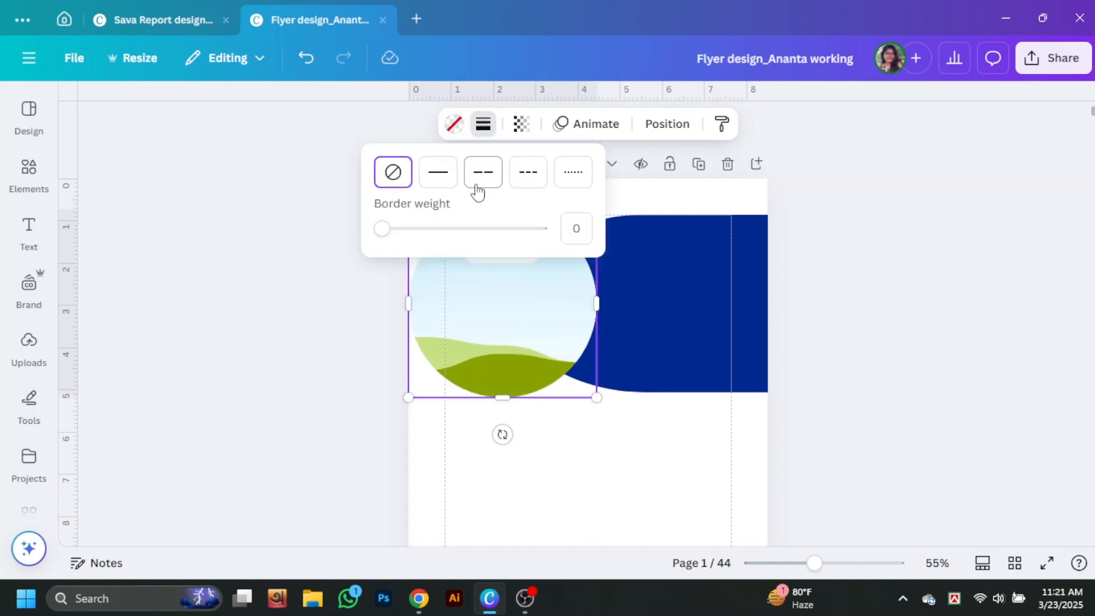
left_click(470, 125)
scroll(239, 442, "down", 7)
left_click(304, 263)
left_click(911, 279)
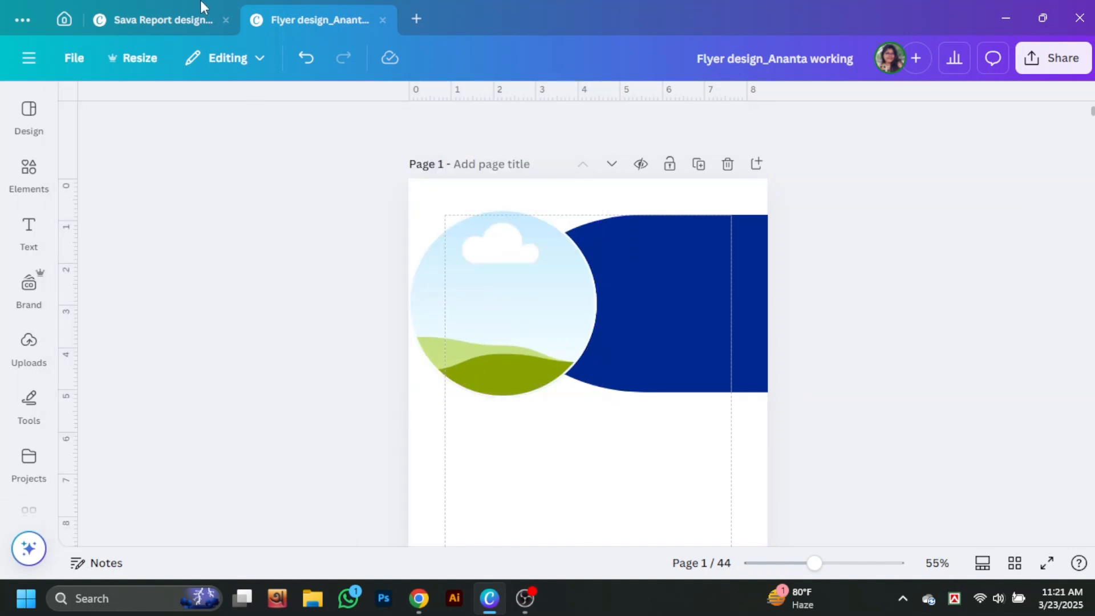
Search the elements for "shape" and add a circle to the page
left_click(29, 172)
left_click(289, 116)
type("shape")
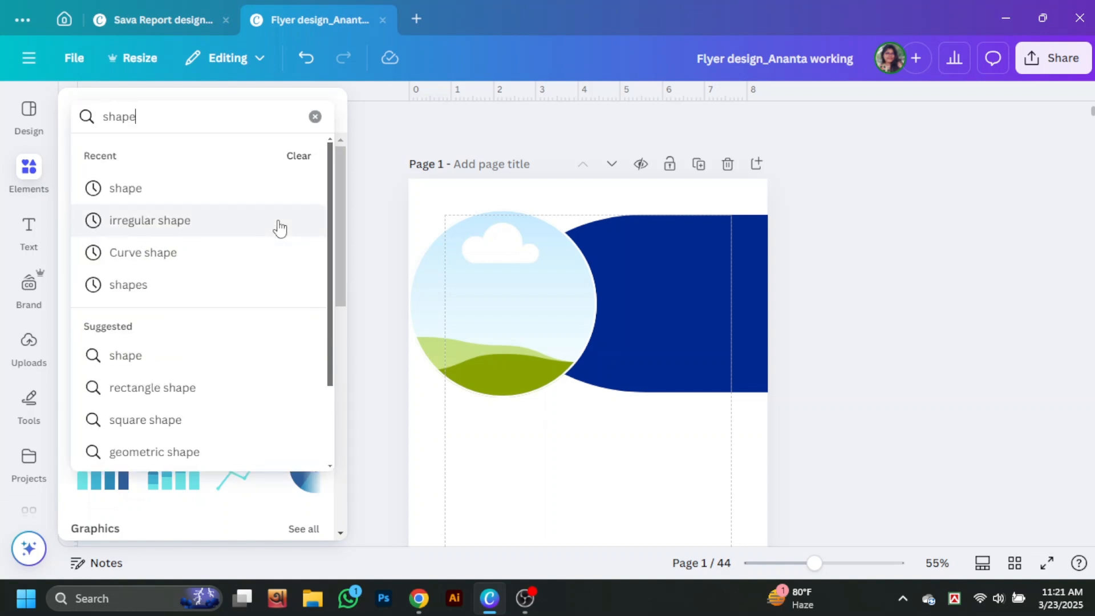
key("Return")
left_click(192, 293)
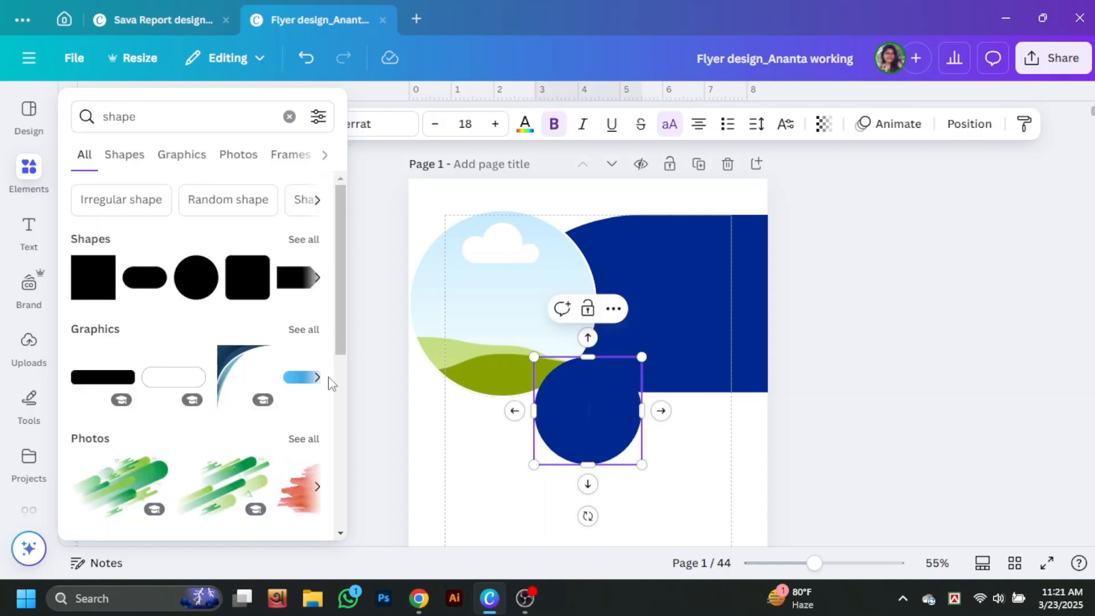
Enlarge the new circle, place it around the circular frame, and send it backward behind the frame
left_click_drag(560, 412, 475, 300)
left_click_drag(556, 351, 672, 468)
left_click_drag(612, 372, 553, 325)
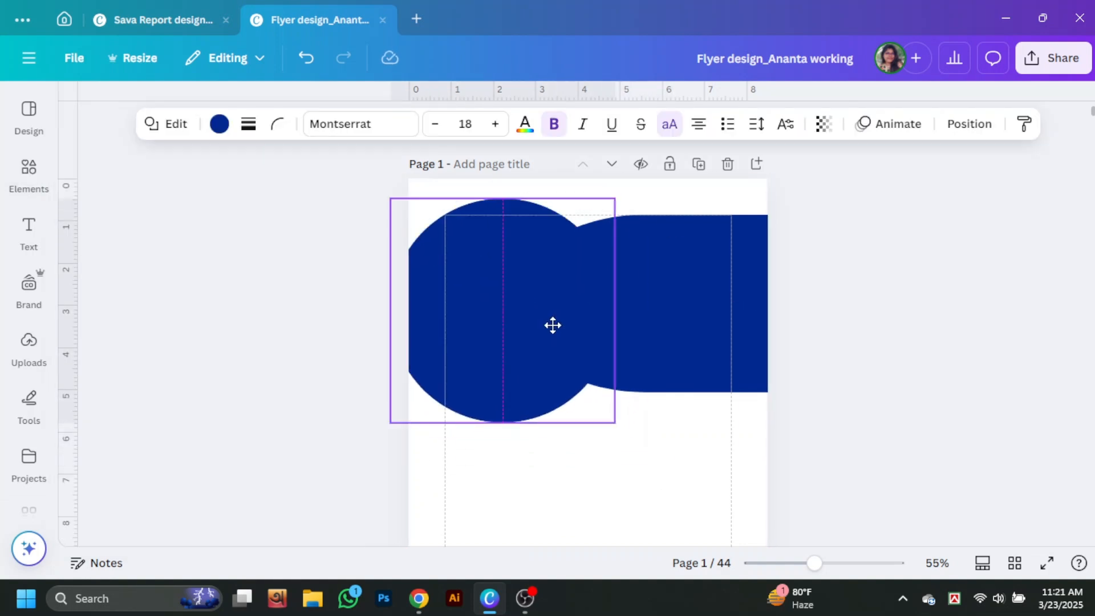
right_click(556, 308)
mouse_move(630, 302)
left_click(821, 363)
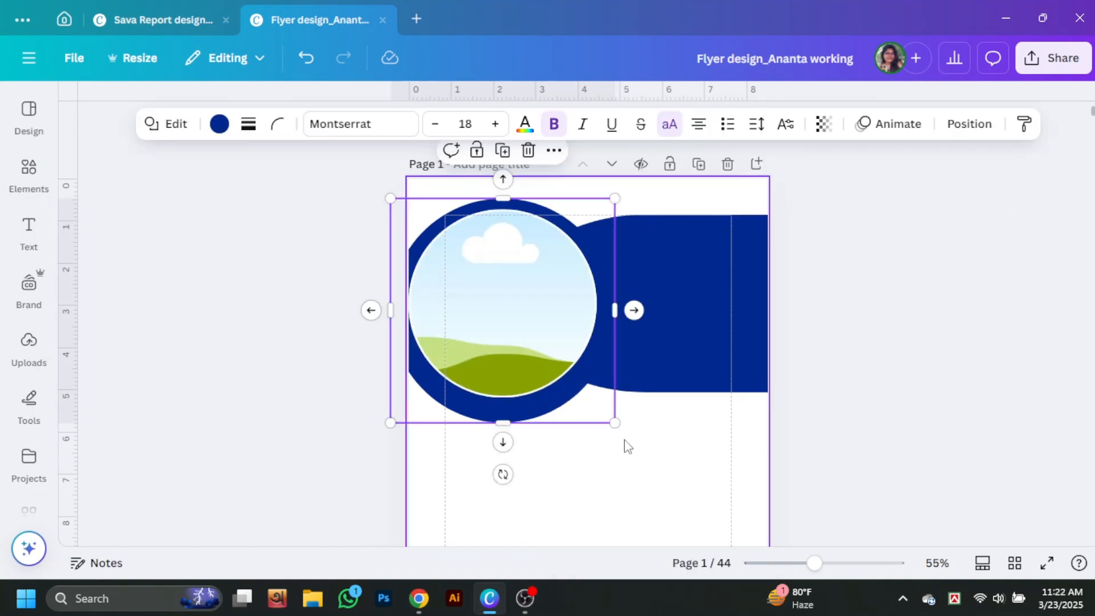
Enlarge the outer circle slightly and fill it with light blue
left_click_drag(614, 422, 622, 428)
left_click(220, 126)
scroll(251, 342, "down", 3)
left_click(259, 302)
Change the fill of the dark-blue shape beside the circle to medium blue
left_click(682, 303)
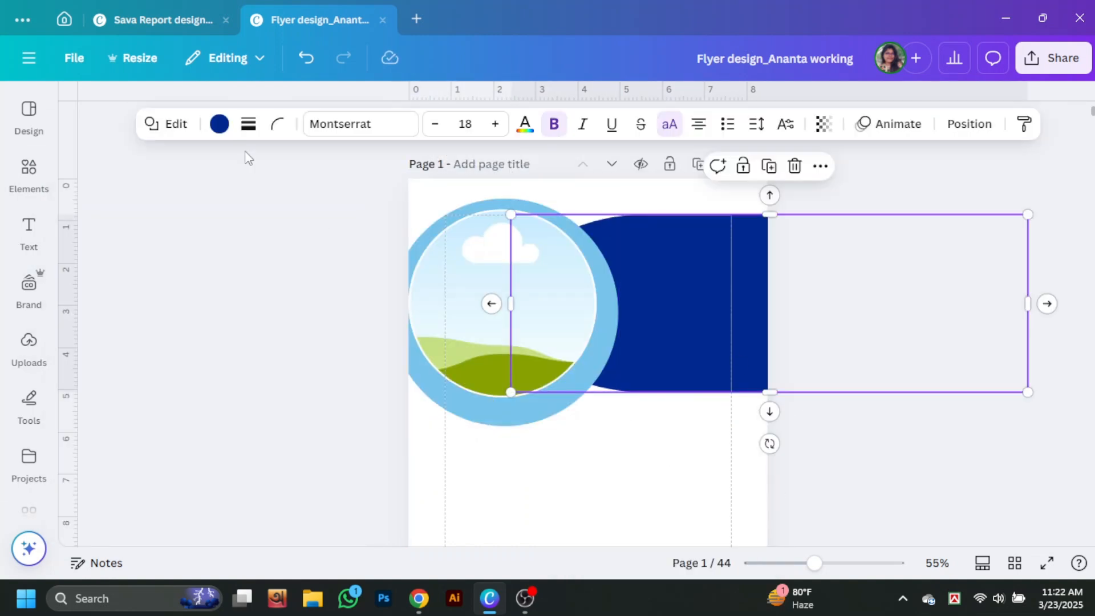
left_click(220, 124)
scroll(285, 394, "down", 7)
left_click(217, 444)
left_click(866, 520)
Replace the blue rounded shape with a new square stretched into a wide rectangle running past the page's right edge
left_click(678, 337)
left_click_drag(544, 368, 545, 374)
mouse_move(28, 174)
left_click(93, 271)
left_click(347, 332)
left_click_drag(616, 414, 815, 313)
left_click_drag(678, 256, 684, 214)
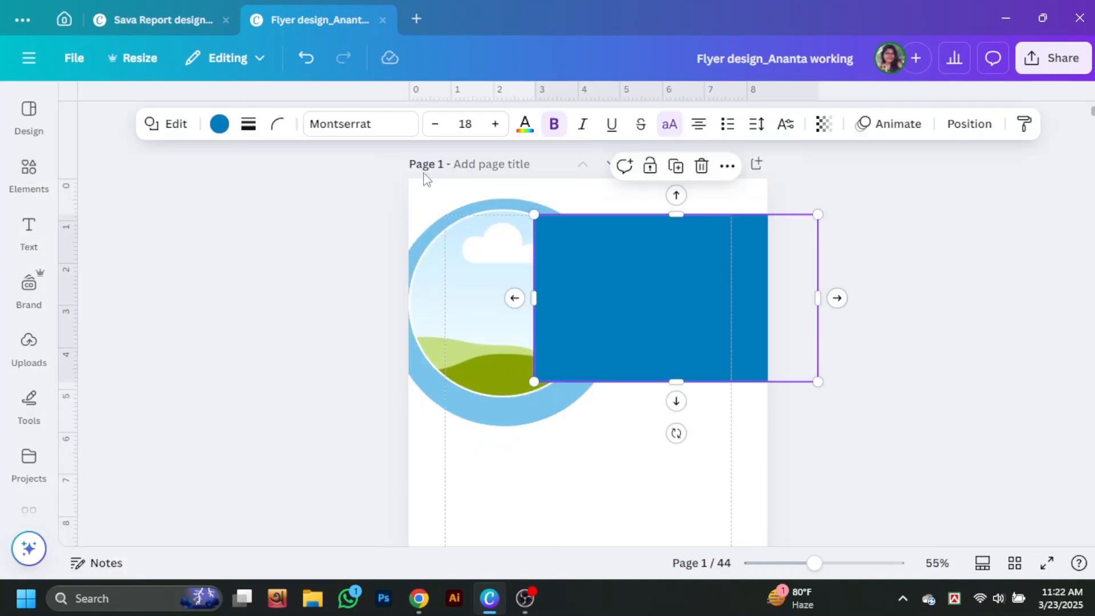
Round the blue rectangle's corners and bring the light-blue circle and its frame forward in front of it
left_click(277, 124)
left_click_drag(369, 274, 458, 378)
right_click(472, 292)
mouse_move(570, 331)
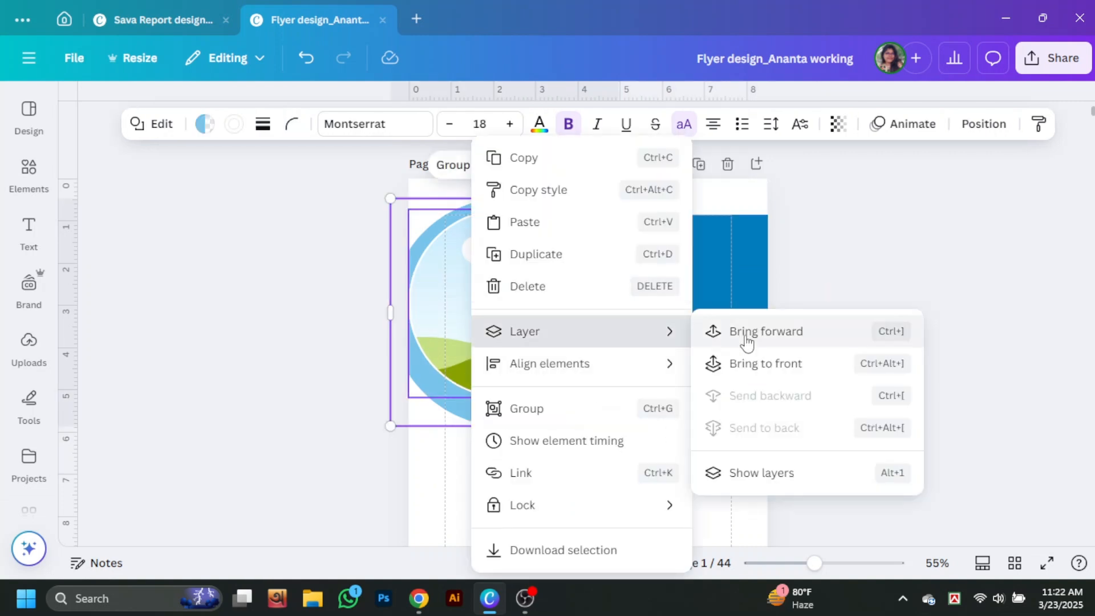
left_click(746, 338)
left_click(868, 328)
Move the blue rectangle down slightly and shrink the light-blue outer circle
left_click_drag(700, 347, 705, 362)
left_click(864, 365)
left_click(584, 376)
left_click_drag(618, 426, 583, 390)
left_click_drag(419, 207, 425, 217)
Shrink the circular frame and centre it inside the light-blue circle over the rectangle's left end
left_click(536, 336)
left_click_drag(597, 397, 568, 368)
left_click_drag(542, 341, 588, 399)
left_click_drag(526, 334, 520, 328)
left_click(818, 395)
left_click_drag(343, 223, 428, 385)
left_click(818, 315)
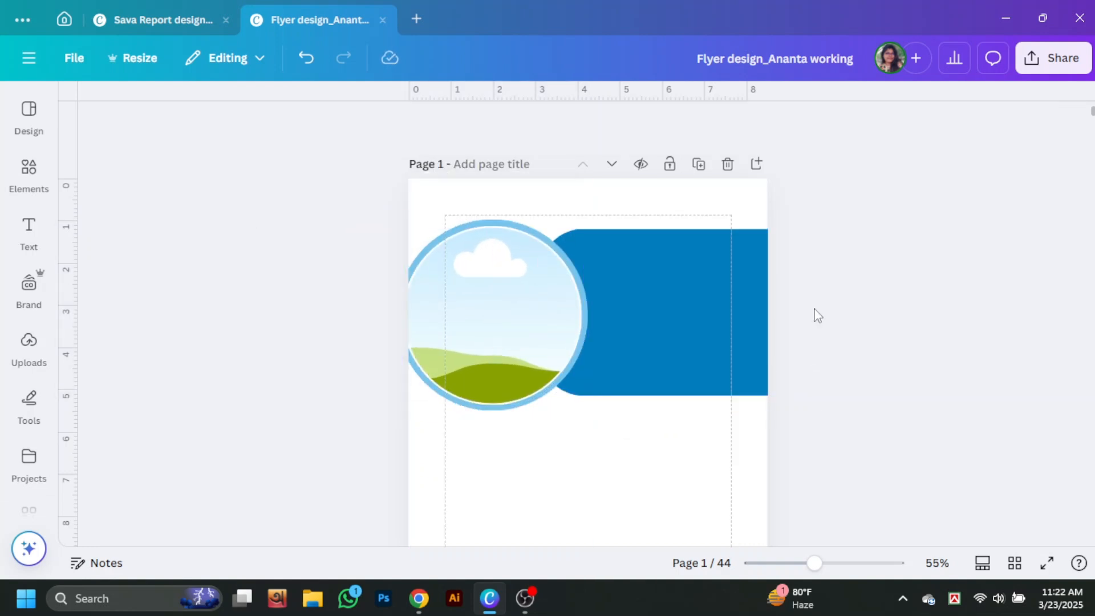
Add a solid white border to the light-blue outer circle
left_click(519, 408)
left_click(247, 124)
left_click(203, 171)
left_click(234, 124)
scroll(228, 392, "down", 5)
left_click(301, 320)
left_click(871, 309)
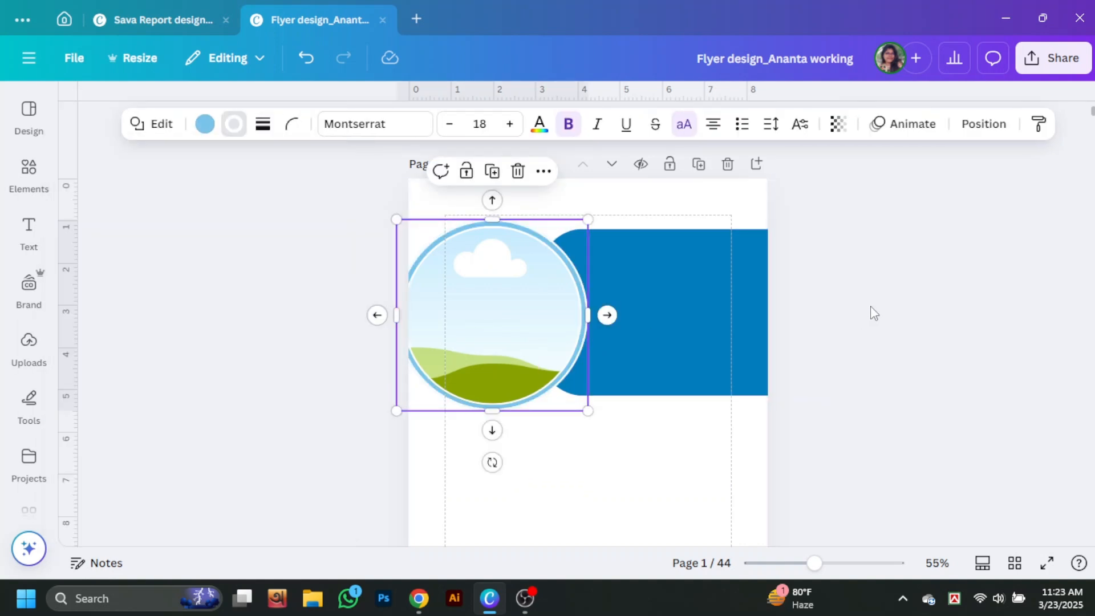
Change the frame's border to dark blue and align the circle and frame with the page's left edge
left_click(447, 339)
left_click(468, 124)
left_click(136, 276)
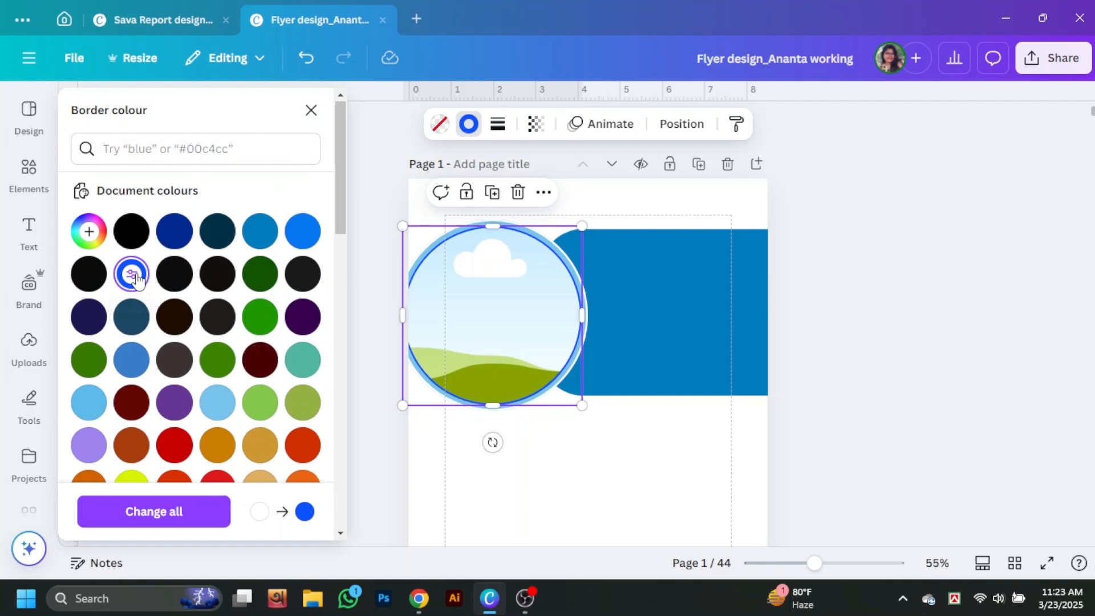
left_click(186, 236)
left_click(930, 342)
left_click_drag(482, 278, 491, 315)
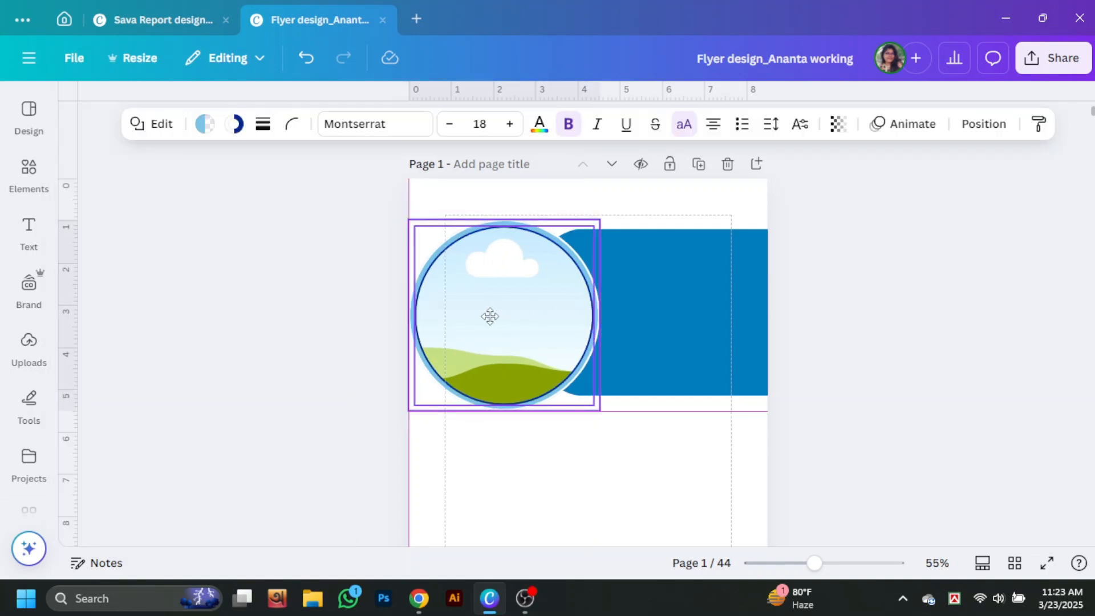
left_click(855, 413)
Fill the rectangle with the horizontal turquoise-to-blue gradient from the document colours
left_click(753, 365)
left_click(219, 123)
left_click(217, 363)
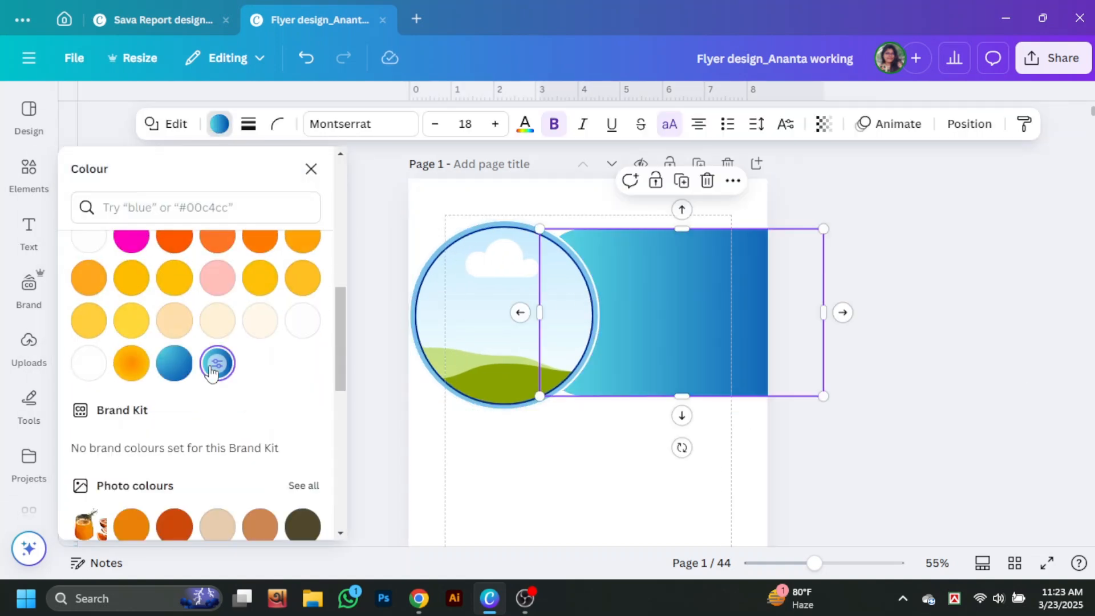
scroll(221, 484, "up", 5)
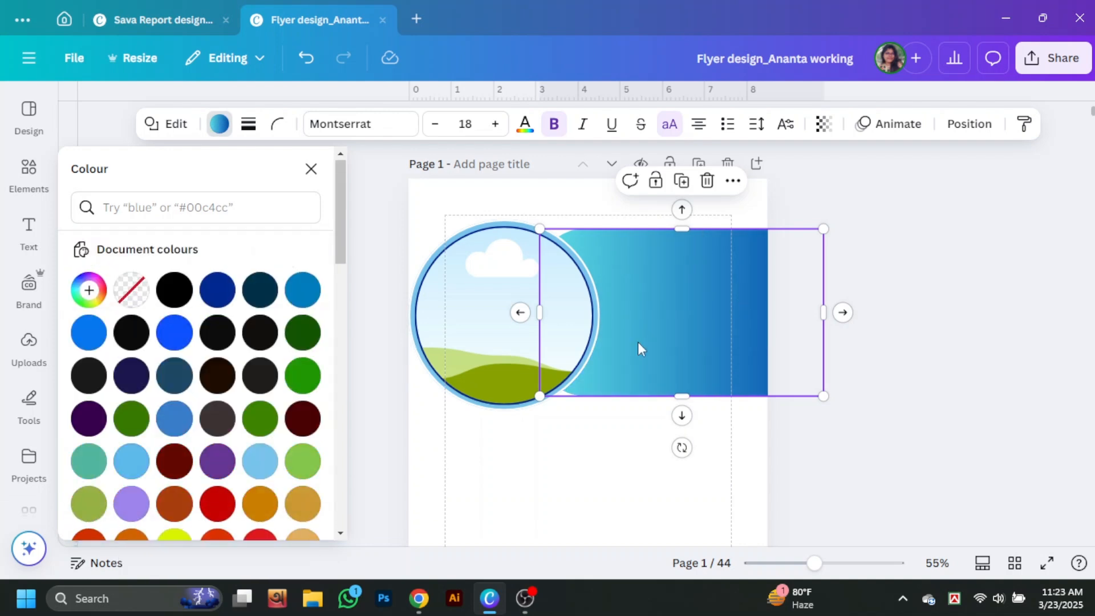
left_click(936, 352)
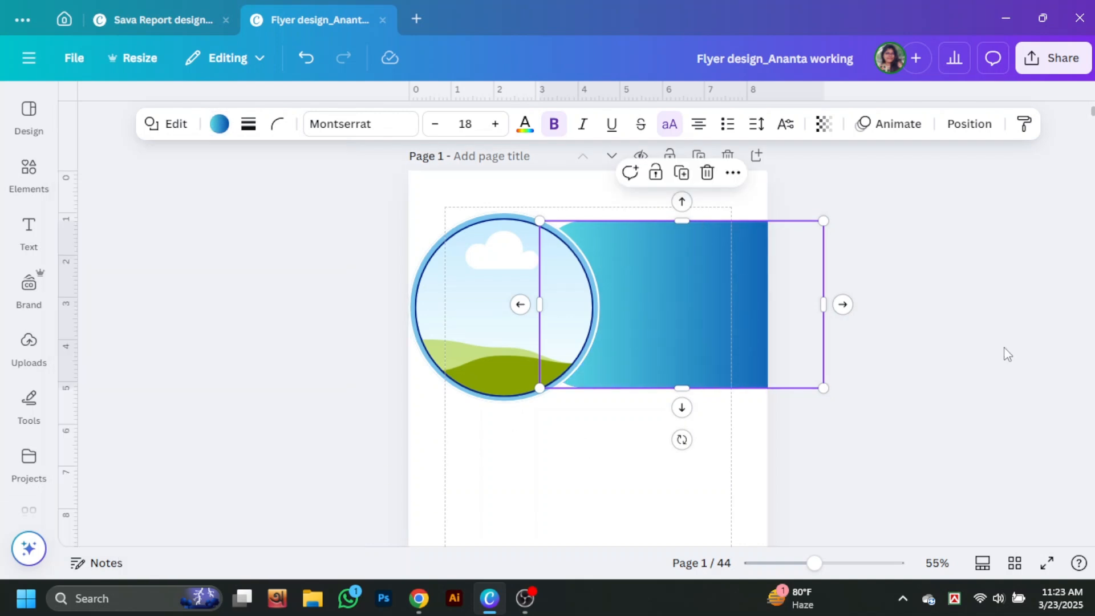
Remove the outer circle's fill and give its border the turquoise-to-blue gradient
left_click(511, 230)
left_click(204, 124)
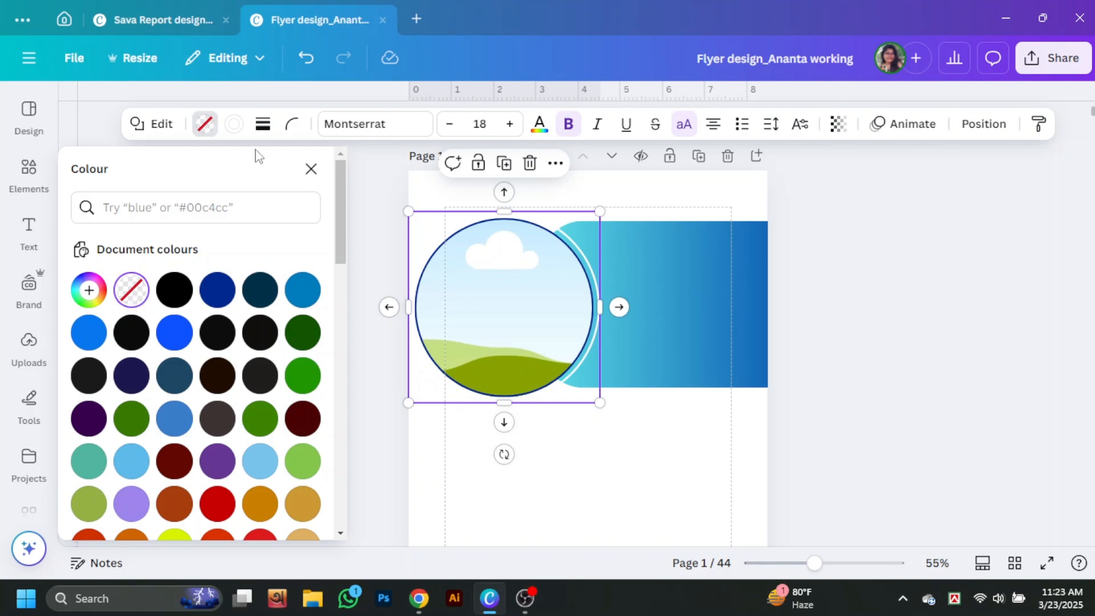
left_click(234, 124)
left_click(174, 289)
scroll(215, 296, "down", 2)
left_click(214, 296)
scroll(131, 359, "down", 2)
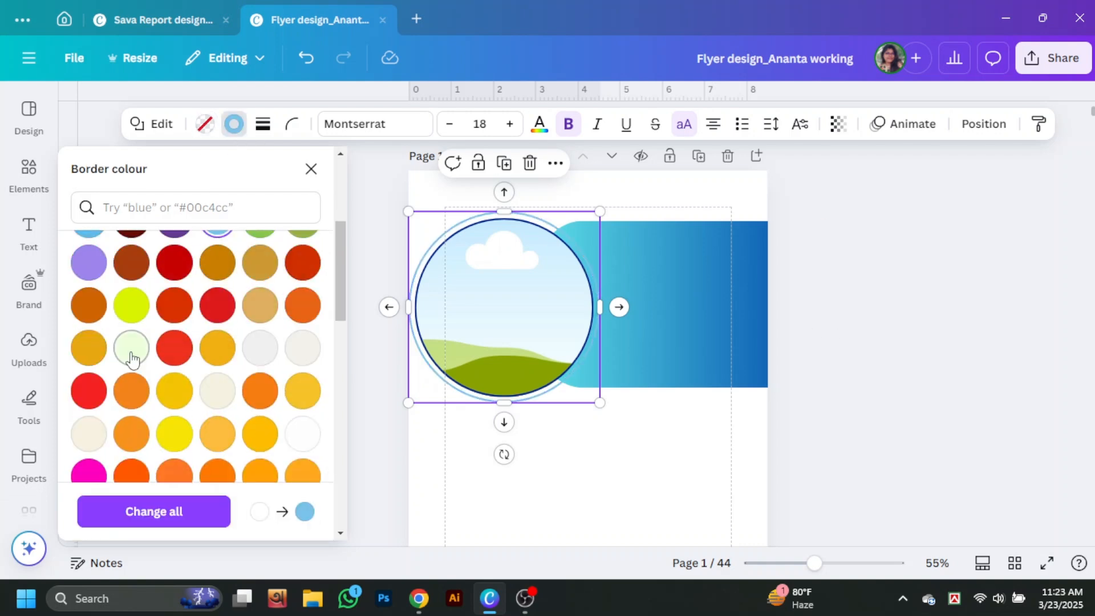
scroll(235, 423, "down", 3)
left_click(176, 358)
left_click(897, 325)
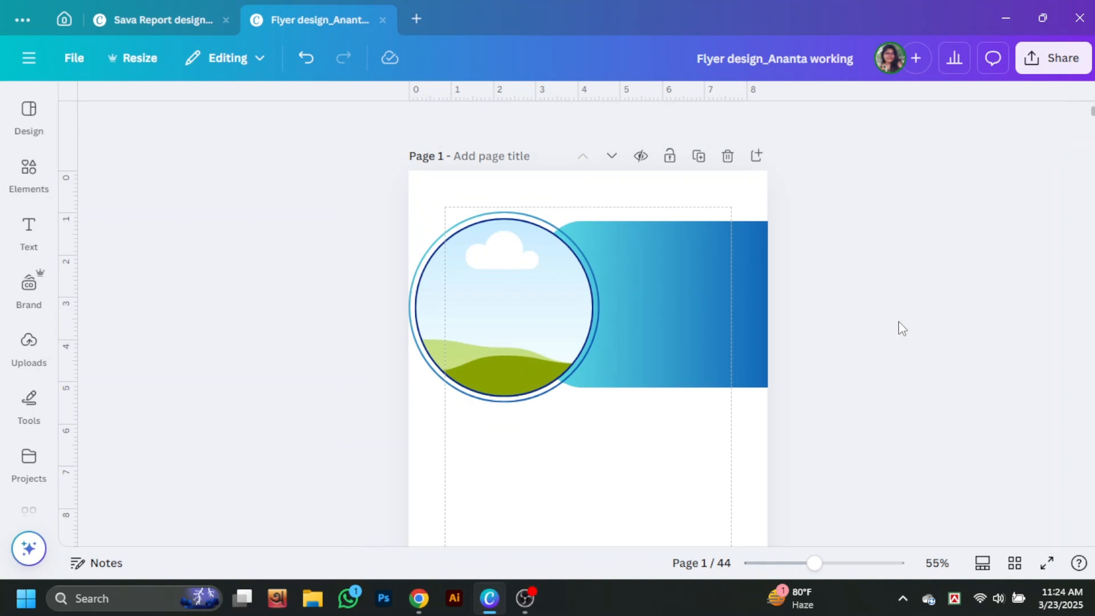
Search the elements for "doctors team" and show only photos
left_click(29, 171)
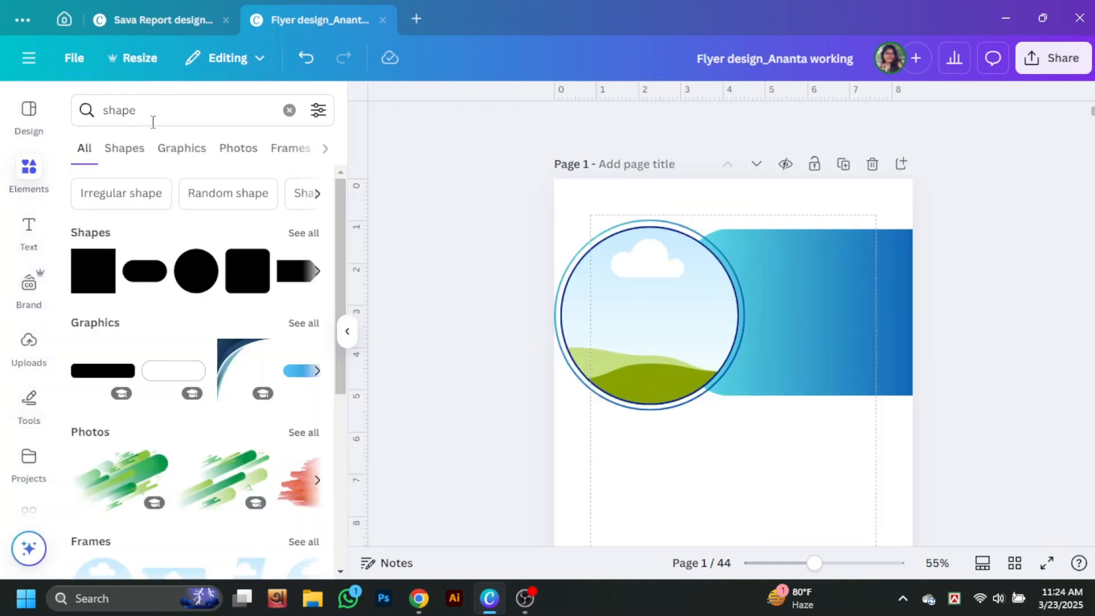
left_click(152, 111)
type("doctors team")
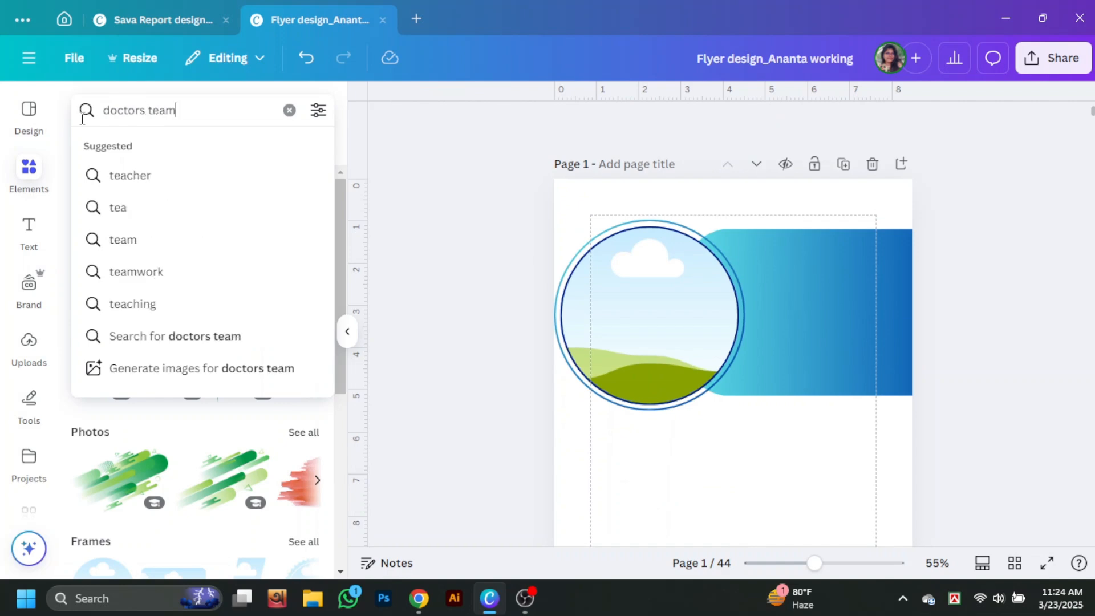
key("Return")
left_click(185, 147)
Fill the circular frame with a photo of a medical team in blue scrubs
scroll(160, 392, "down", 5)
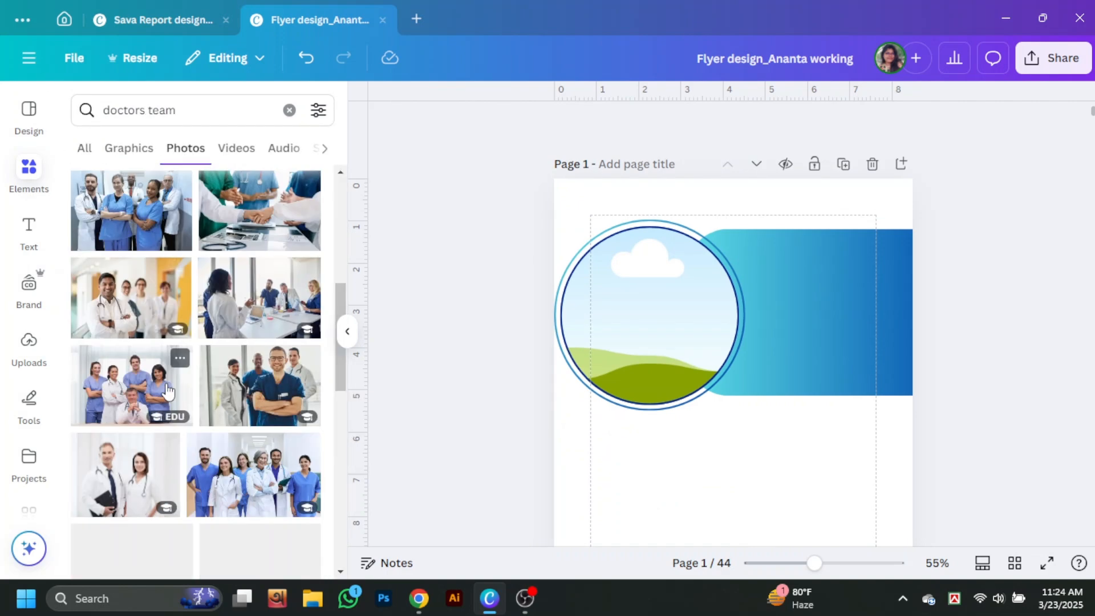
scroll(177, 391, "down", 5)
left_click_drag(278, 417, 679, 343)
Replace the framed picture with the photo of doctors standing in a row, led by a man wearing glasses
scroll(178, 376, "down", 5)
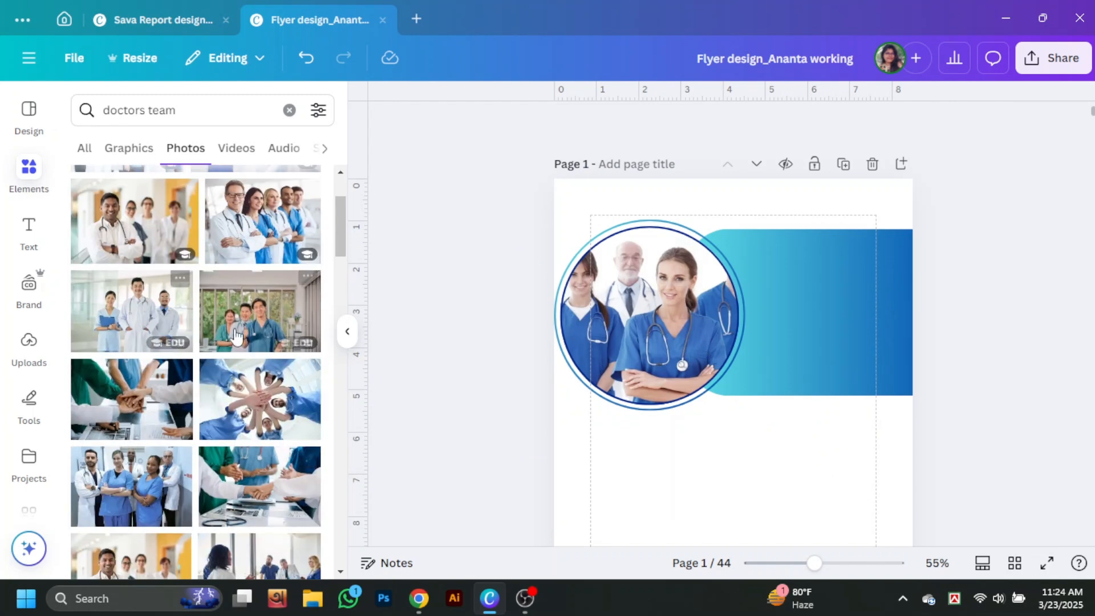
left_click_drag(259, 299, 695, 342)
double_click(663, 342)
left_click(982, 433)
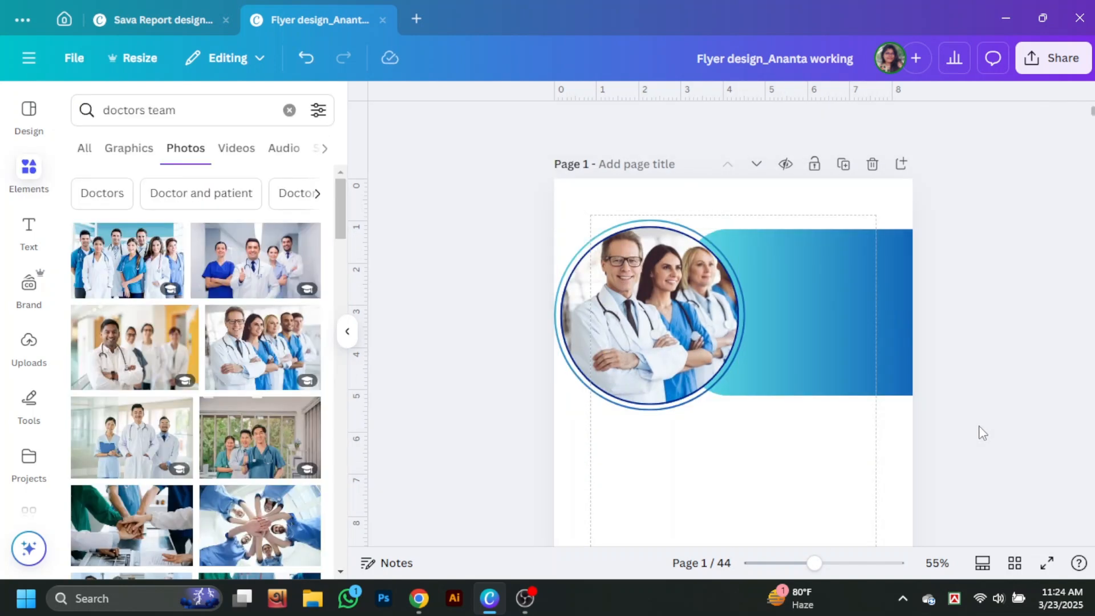
Add a heading over the gradient rectangle that reads "The Best Healthcare Service"
left_click(29, 234)
left_click(161, 284)
left_click(347, 332)
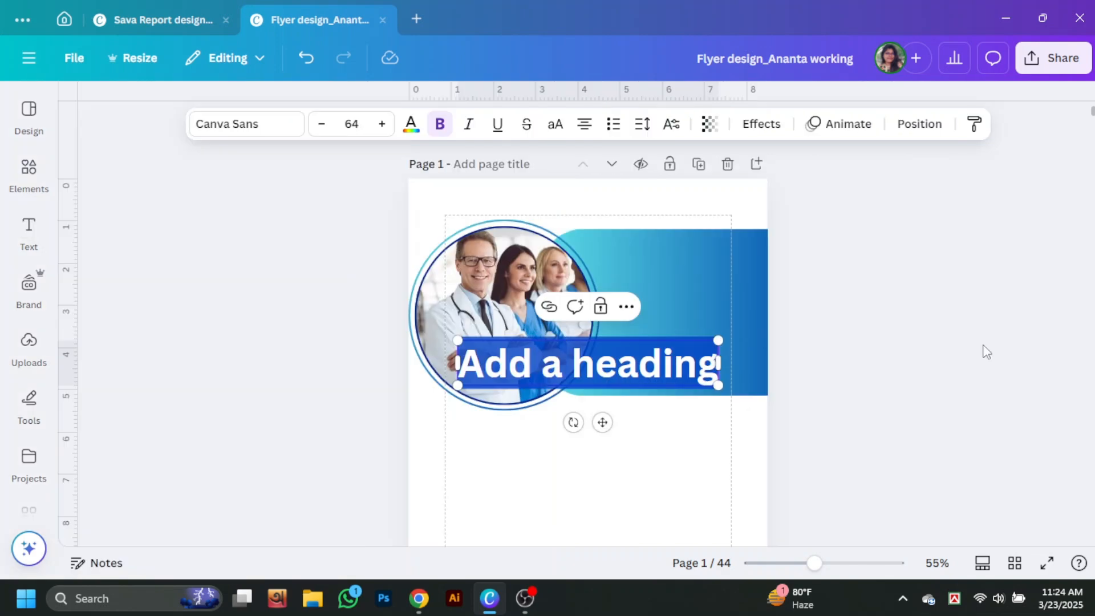
left_click(984, 349)
left_click_drag(627, 362, 765, 264)
double_click(764, 264)
type("The B")
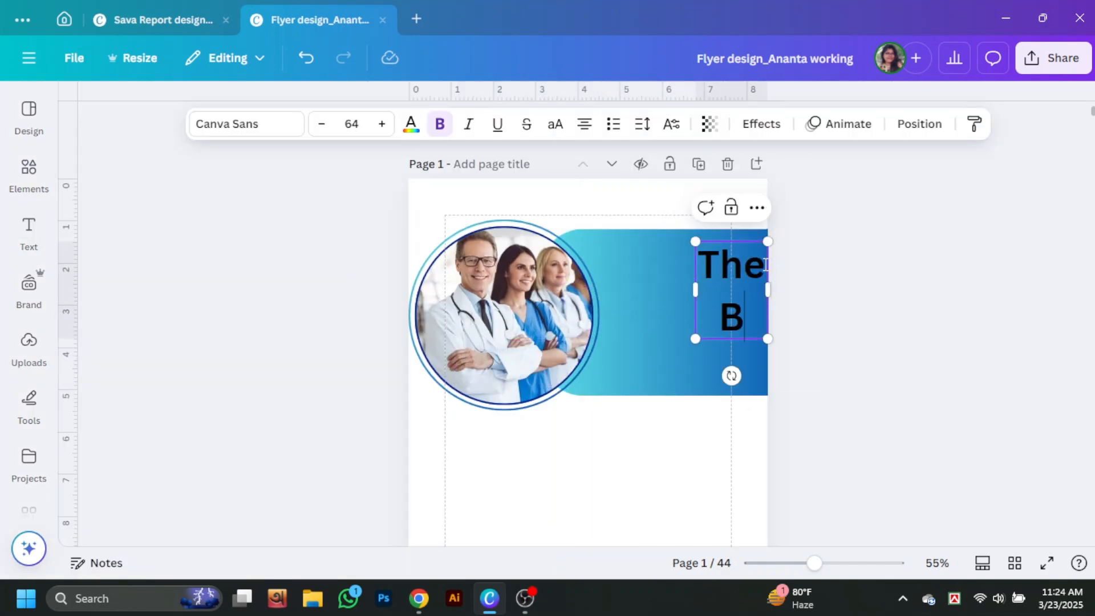
type("est Heal")
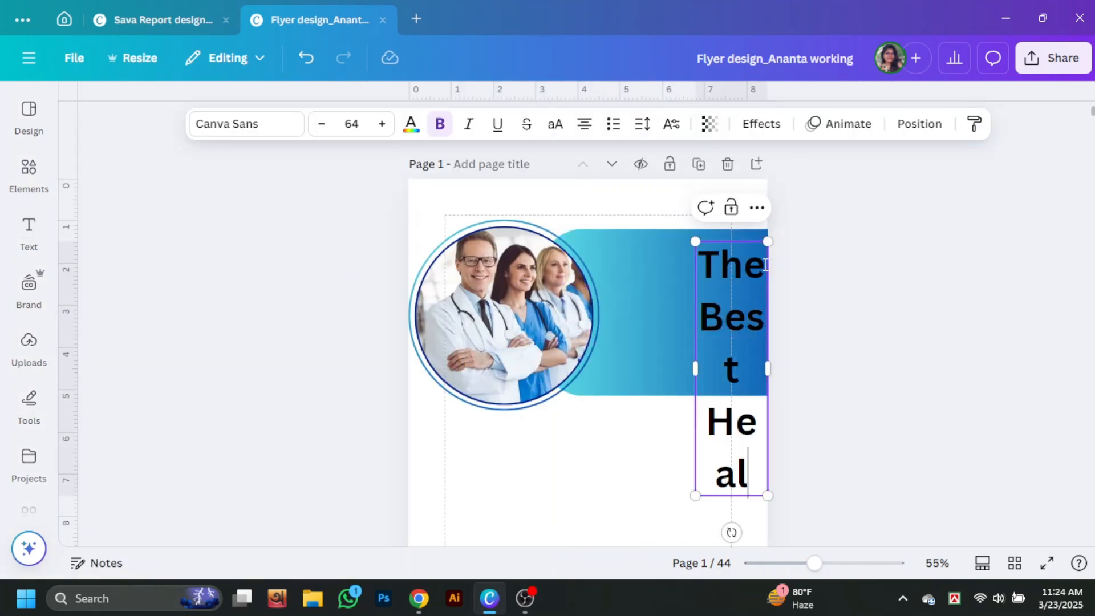
type("thcare Service")
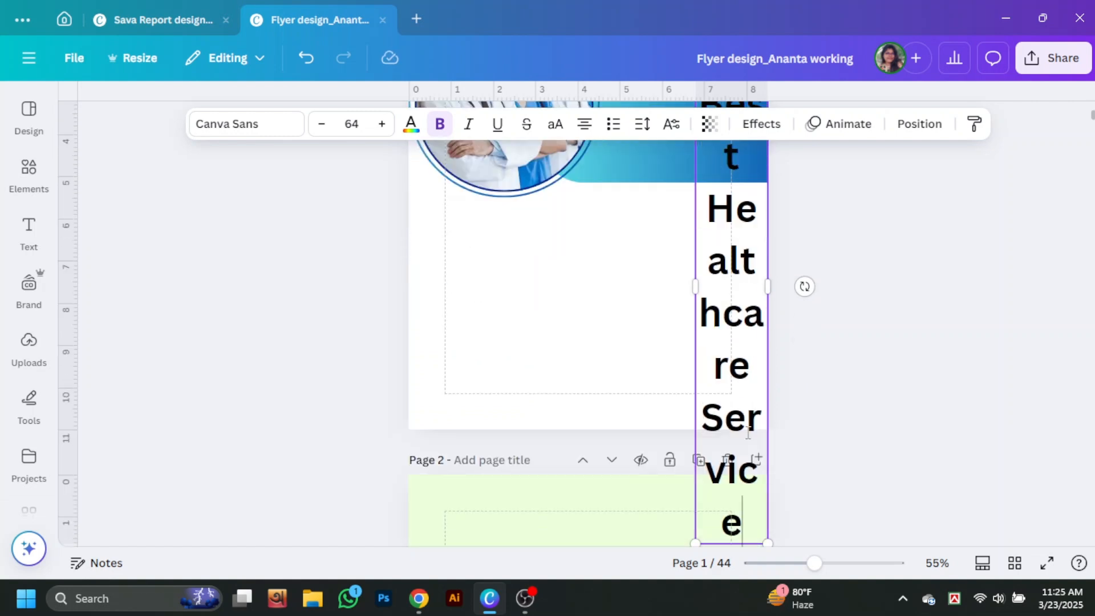
Scale the heading to size 46.3 and fit it on three left-aligned lines over the gradient rectangle
scroll(724, 302, "up", 3)
left_click_drag(765, 544, 546, 337)
left_click_drag(685, 226, 750, 237)
left_click_drag(748, 290, 813, 321)
left_click_drag(674, 263, 694, 254)
Set the heading's text colour to white
left_click(411, 123)
scroll(160, 343, "down", 5)
left_click(303, 476)
left_click(929, 382)
Rotate the gradient rectangle so its dark-blue end lies next to the circular photo
left_click(759, 261)
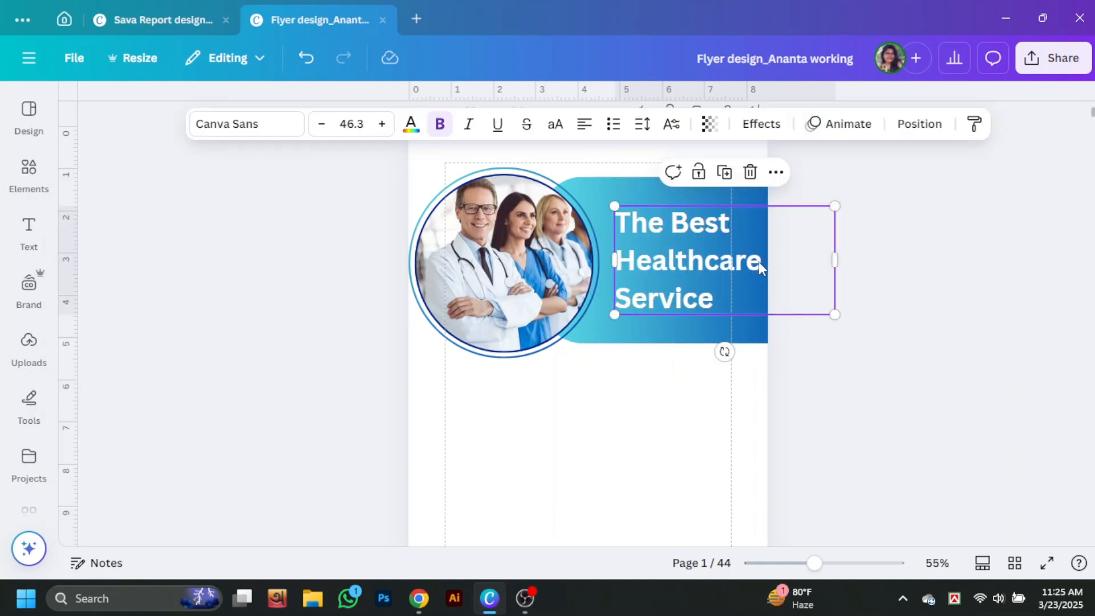
left_click(713, 330)
left_click_drag(682, 362, 439, 263)
left_click(342, 297)
Tighten the heading's line spacing and nudge the text into place on the rectangle
left_click(673, 261)
left_click(643, 123)
left_click_drag(613, 246, 595, 246)
left_click(910, 288)
left_click_drag(716, 256, 713, 253)
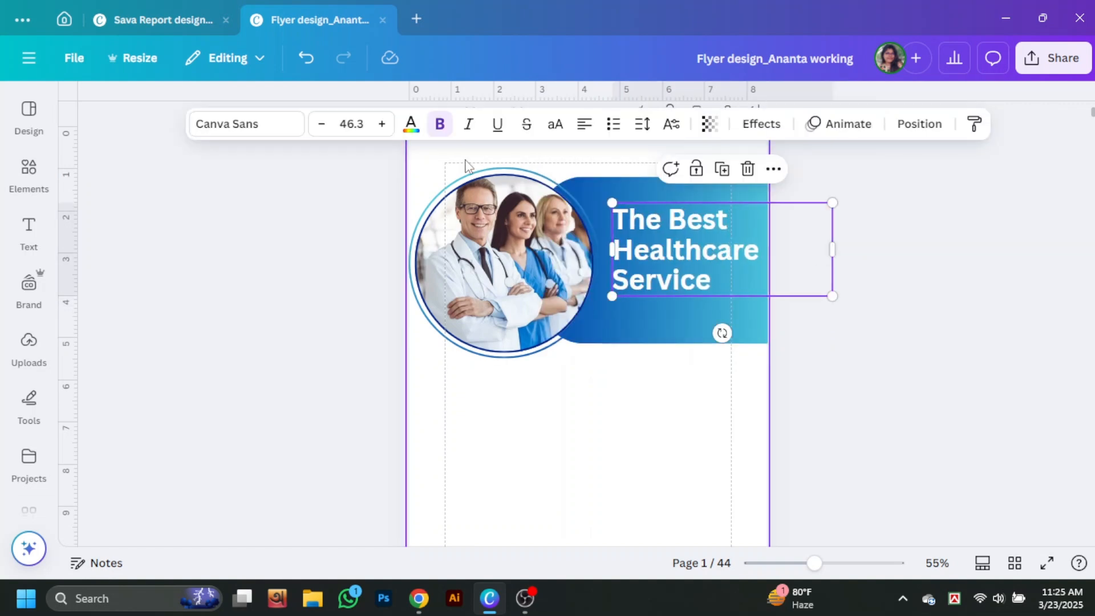
Change the heading's font to Poppins
left_click(251, 125)
scroll(131, 337, "down", 5)
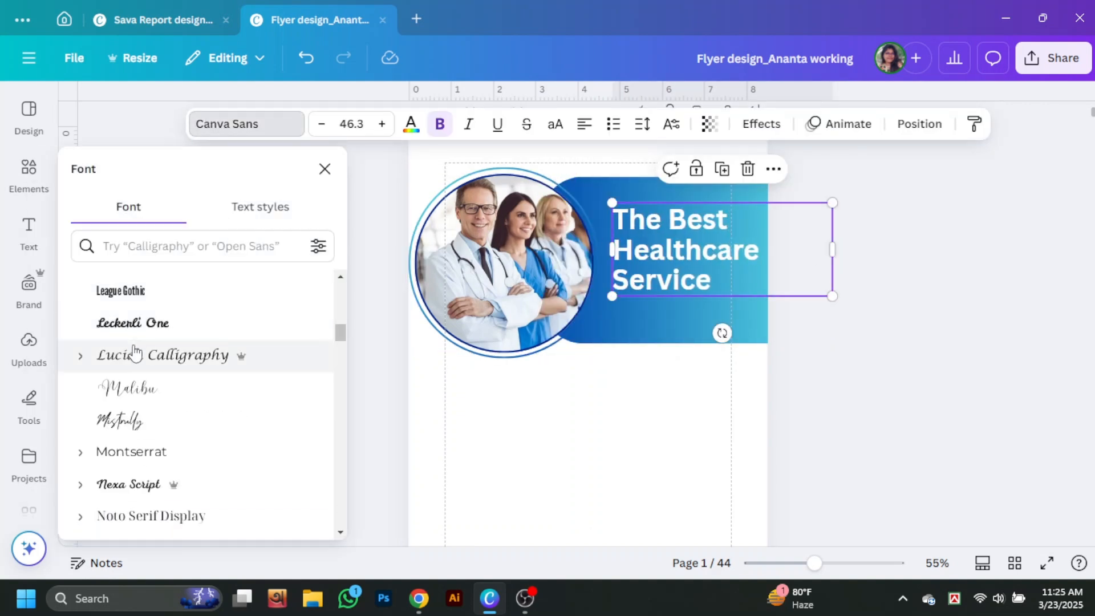
scroll(134, 352, "down", 4)
left_click(160, 344)
Scale the heading to size 40.6 and position it in the upper part of the gradient rectangle
left_click(818, 285)
left_click_drag(832, 295, 791, 280)
left_click_drag(686, 252, 680, 252)
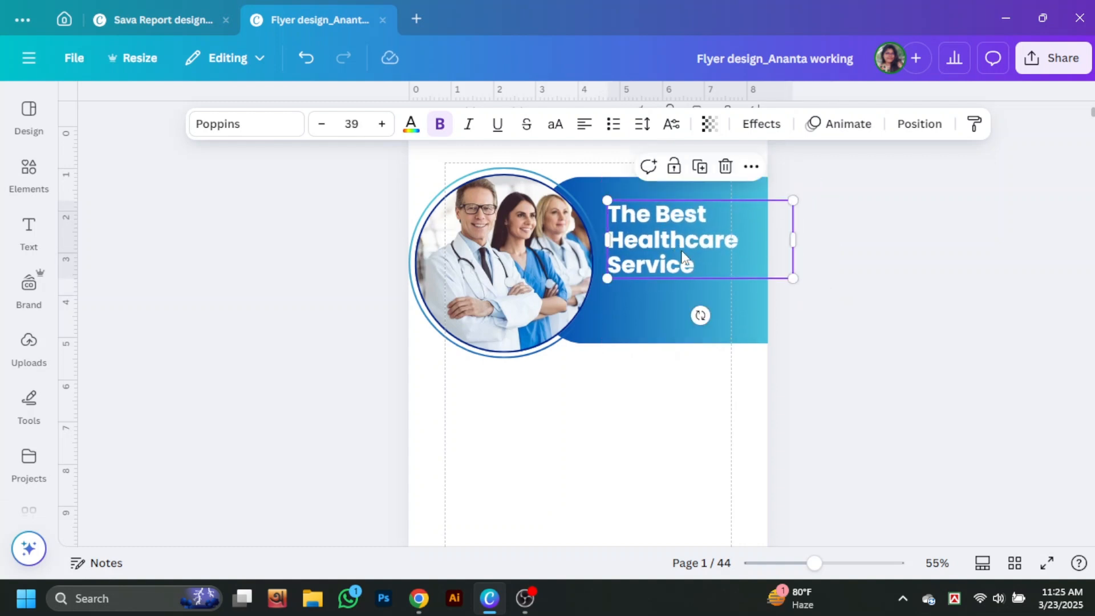
left_click(838, 296)
left_click_drag(651, 217, 649, 222)
left_click_drag(787, 286, 798, 291)
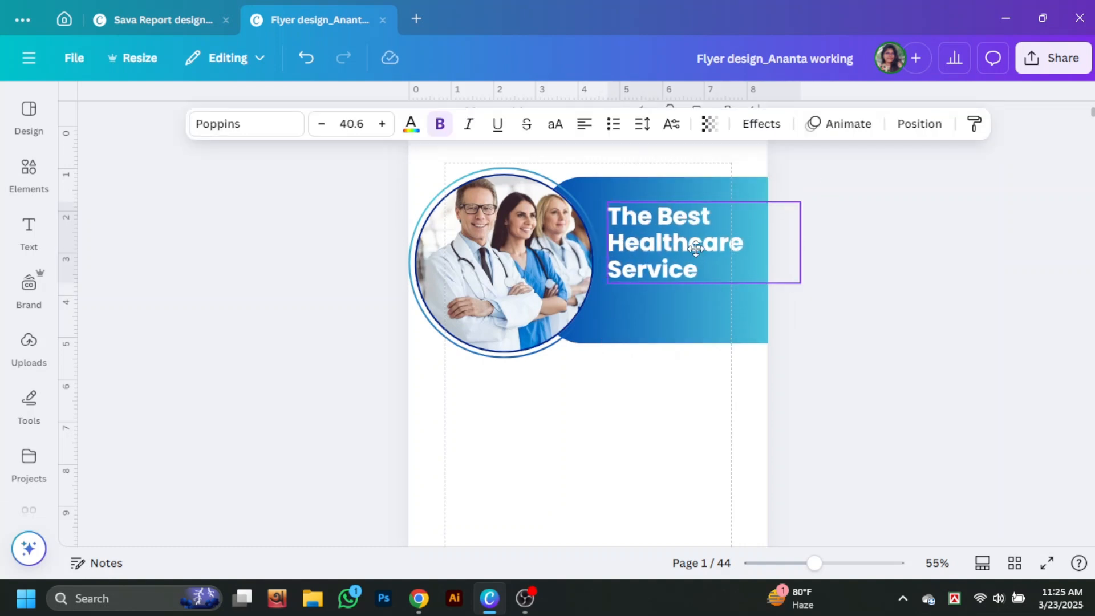
Add a body text box under the heading and paste in the paragraph starting "According to Wikipedia, a paragraph is a self-contained unit"
left_click(28, 234)
left_click(161, 383)
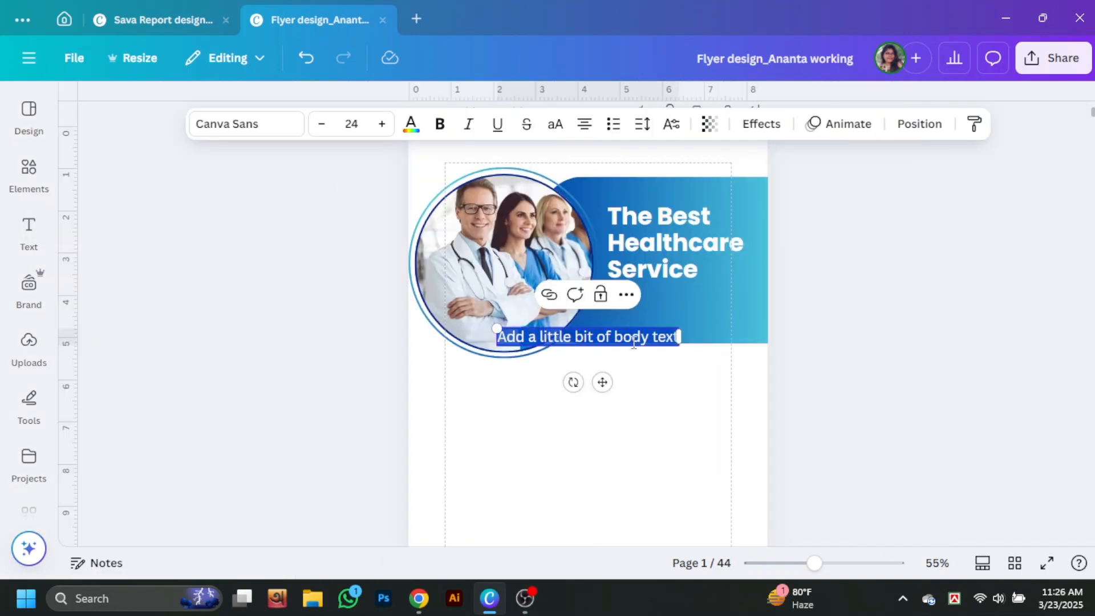
key("super+v")
left_click(627, 154)
left_click_drag(716, 384, 755, 341)
Set the body paragraph's font to Poppins
left_click(228, 124)
scroll(131, 339, "down", 10)
left_click(123, 339)
left_click(684, 297)
left_click(782, 319)
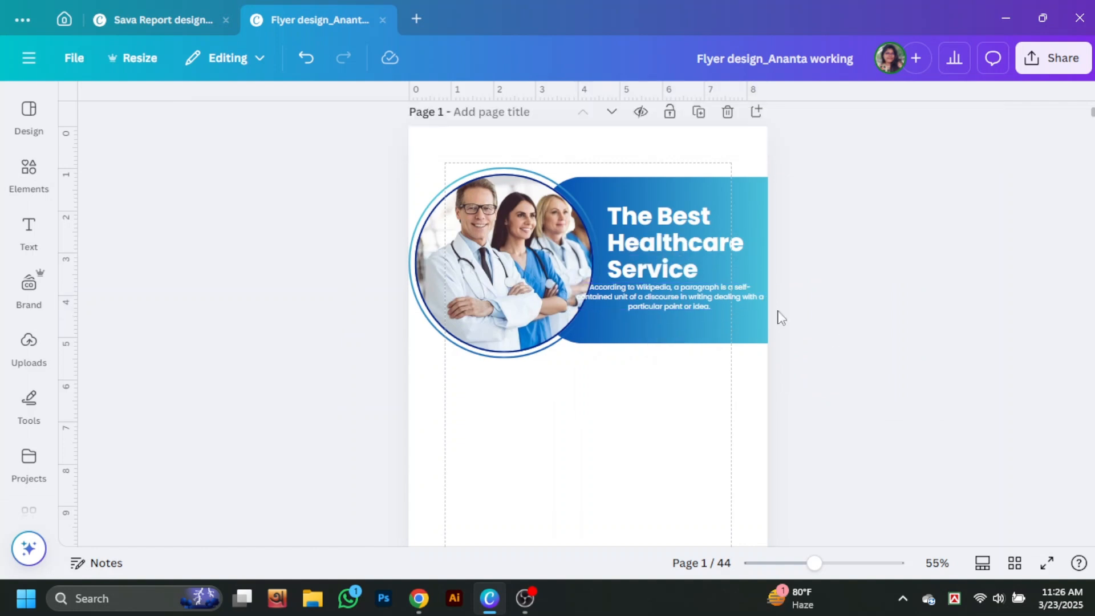
Scale the paragraph to size 9.9 and left-align it on three lines directly under the heading, matching the heading's width
left_click_drag(686, 302, 707, 309)
left_click_drag(788, 317, 754, 312)
left_click(585, 124)
left_click(584, 124)
left_click(584, 124)
left_click_drag(754, 301, 724, 296)
left_click(833, 360)
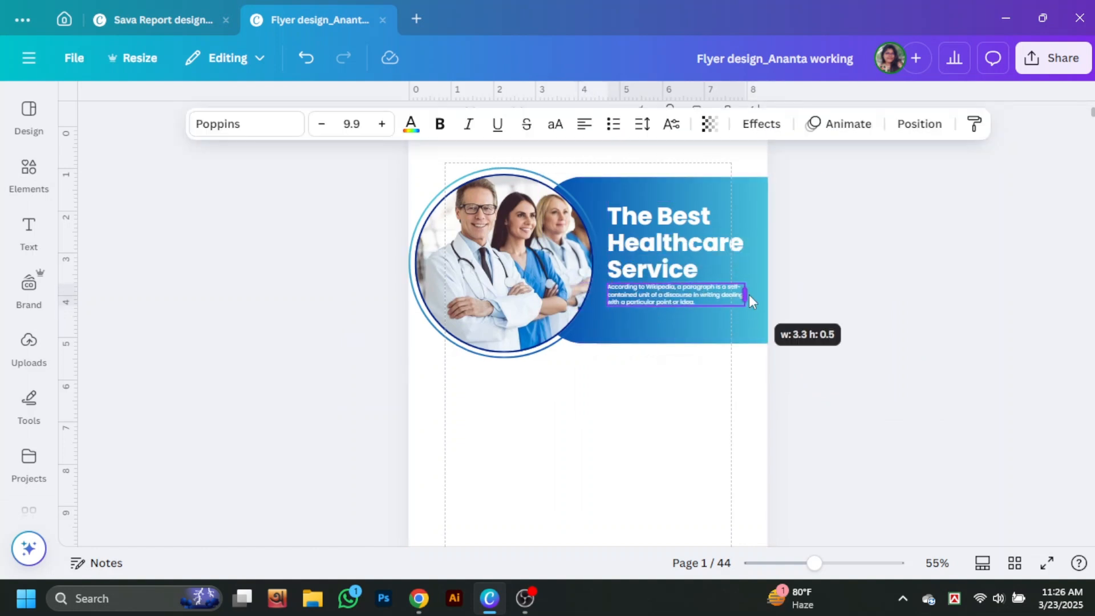
left_click(877, 180)
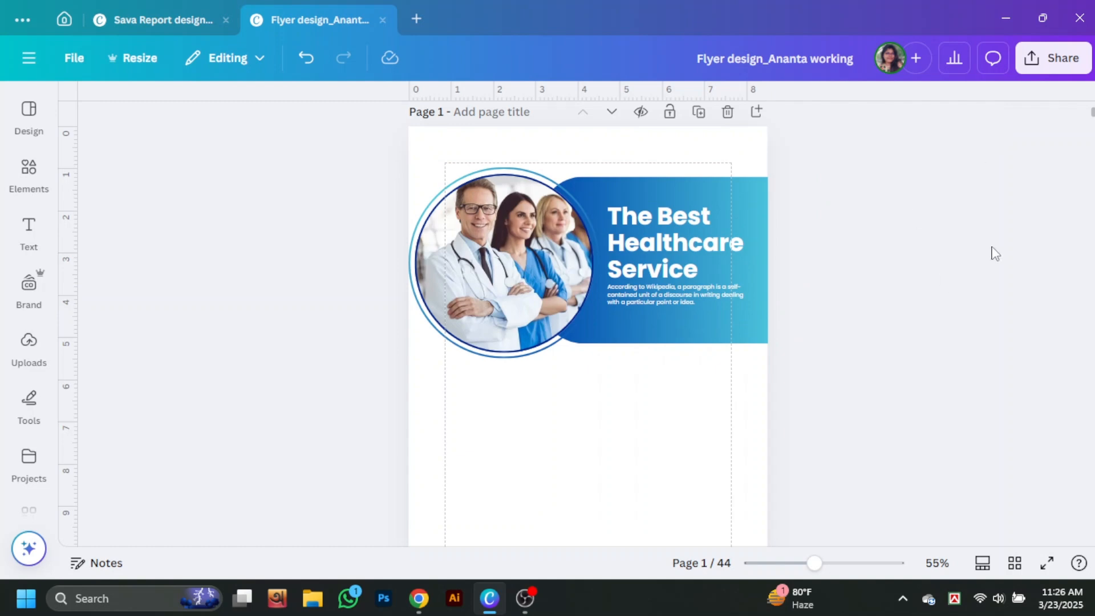
Insert a dark square shape and place it in the empty area below the gradient banner
left_click(28, 175)
left_click(288, 111)
left_click(303, 194)
left_click(131, 285)
left_click(347, 331)
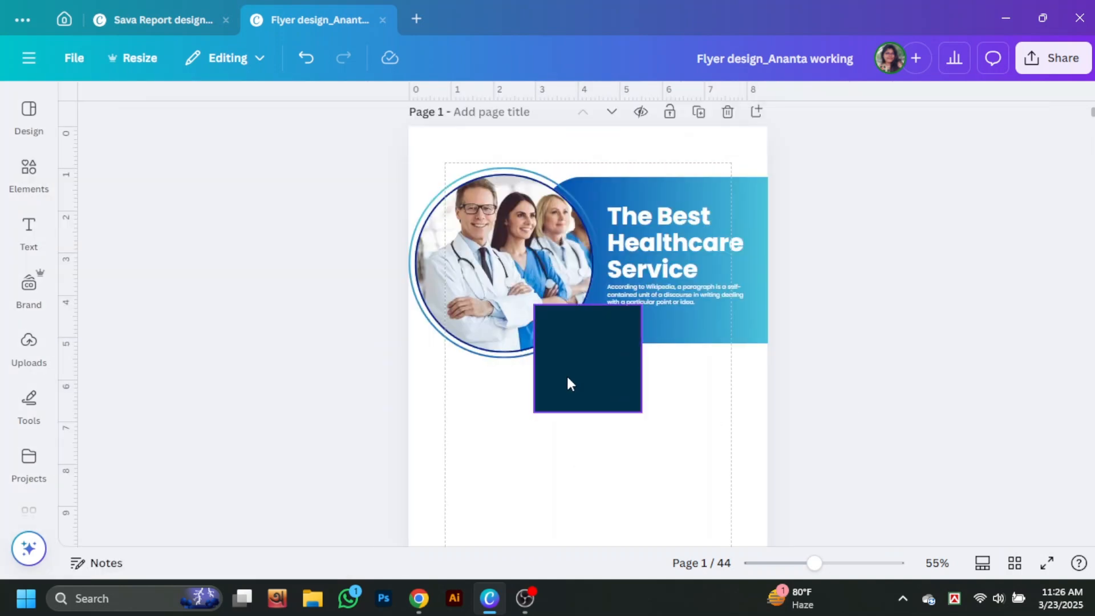
left_click_drag(567, 378, 651, 398)
left_click_drag(815, 564, 861, 563)
left_click(906, 473)
Put a copy of the paragraph text on the dark shape, reworded as "Free Consultations" in a narrower text box
scroll(735, 294, "up", 5)
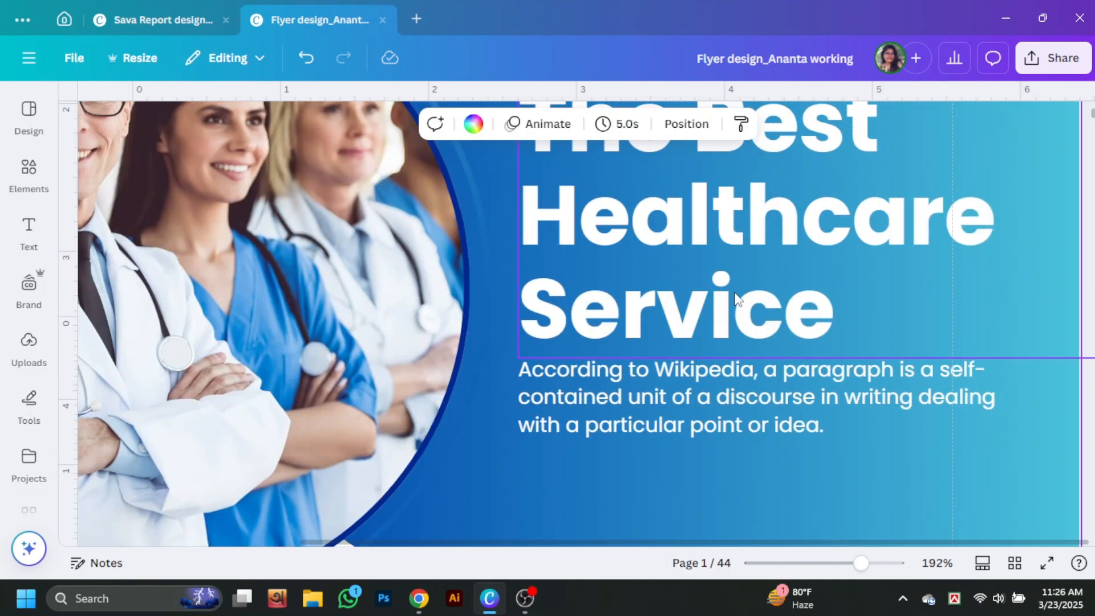
scroll(677, 420, "down", 5)
left_click_drag(677, 403, 679, 374)
left_click(683, 371)
left_click(705, 394)
key("ctrl+a")
type("F")
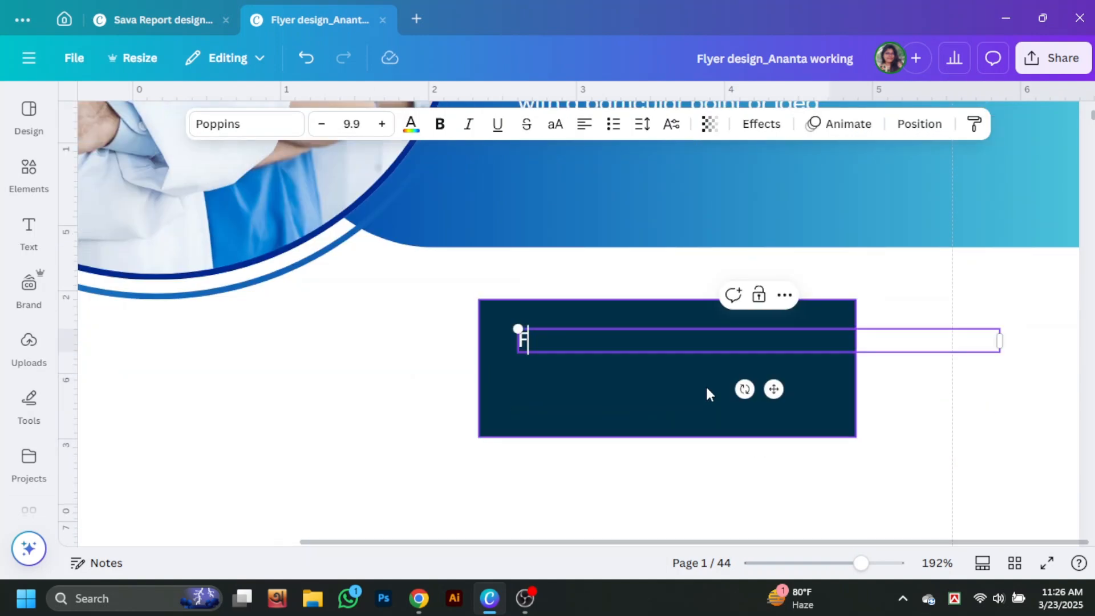
type("ree Consul")
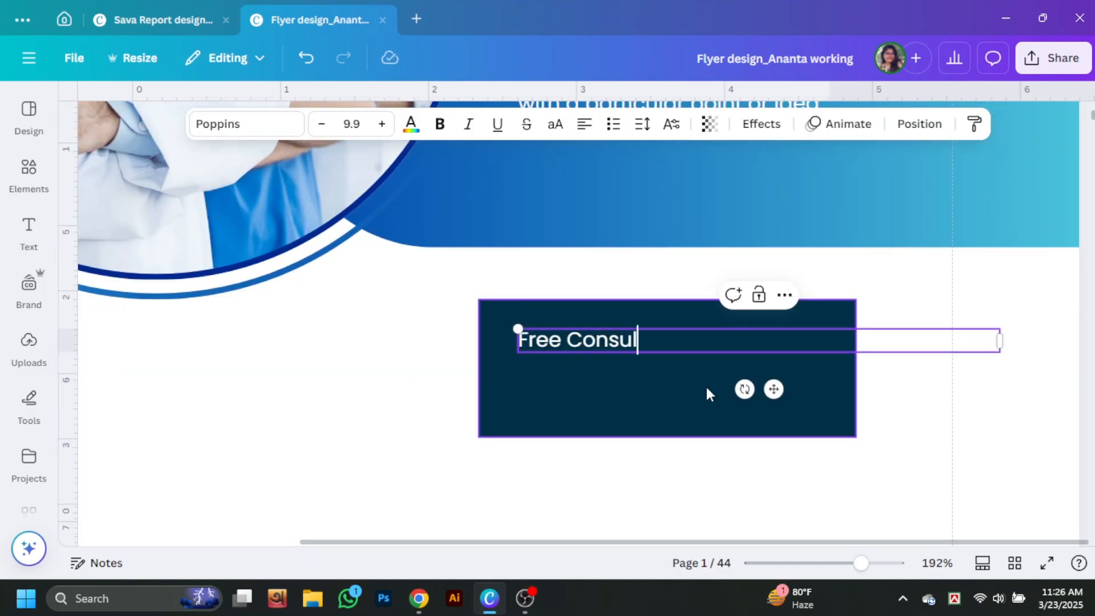
type("tations")
left_click_drag(999, 341, 736, 362)
Shrink the dark rectangle to a button size around "Free Consultations" and centre the text on it
left_click(690, 399)
left_click_drag(668, 438, 673, 371)
left_click_drag(668, 302, 669, 317)
left_click_drag(855, 343, 727, 357)
left_click_drag(477, 342, 510, 344)
left_click_drag(612, 341, 618, 344)
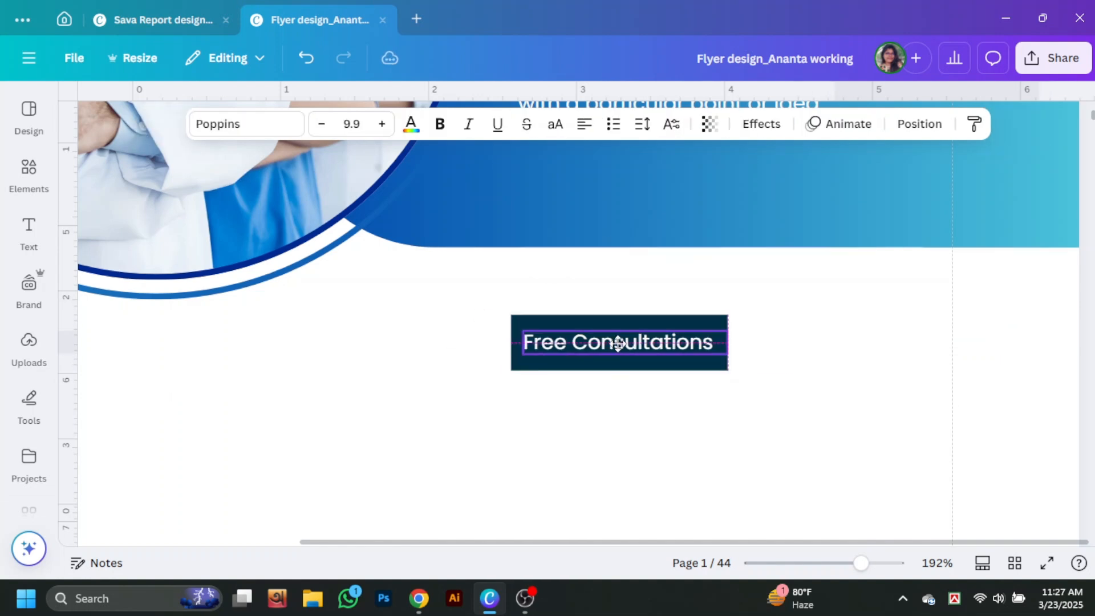
Fully round the button's corners and make the "Free Consultations" text bold
left_click(724, 345)
left_click(277, 124)
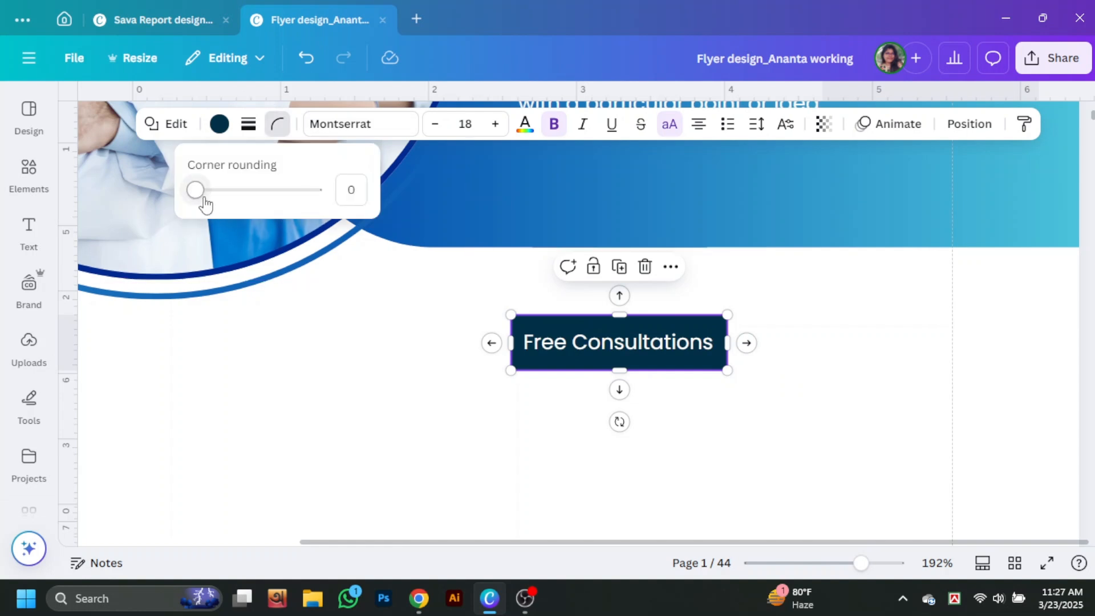
left_click(618, 350)
left_click(443, 127)
left_click(655, 285)
Fill the button with medium blue and give it a thin solid border in the teal-to-blue gradient
left_click(667, 324)
left_click(219, 124)
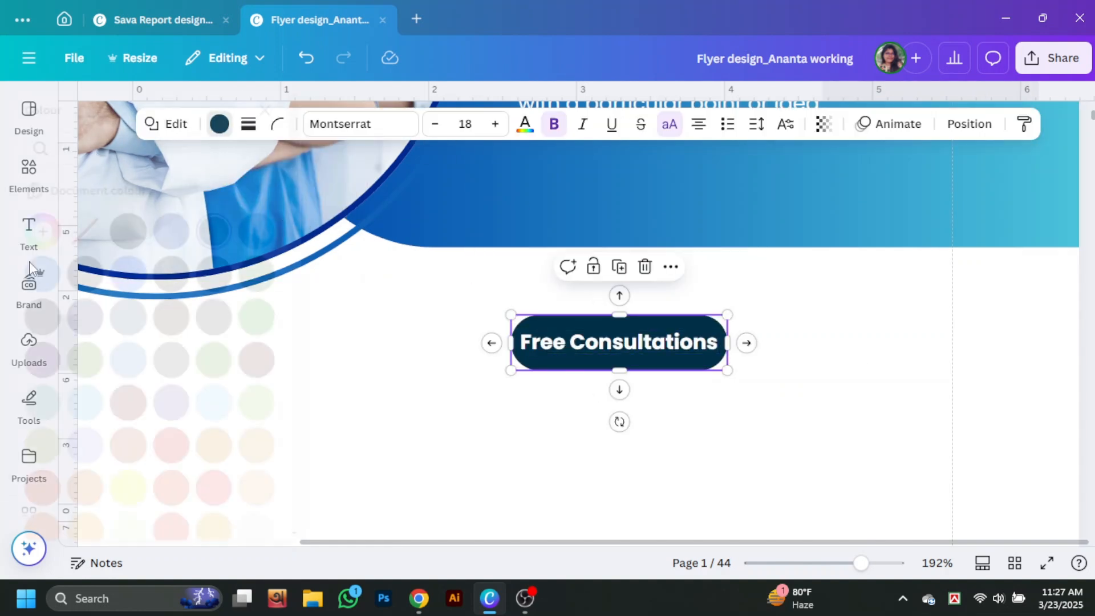
left_click(175, 423)
left_click(248, 124)
left_click(203, 172)
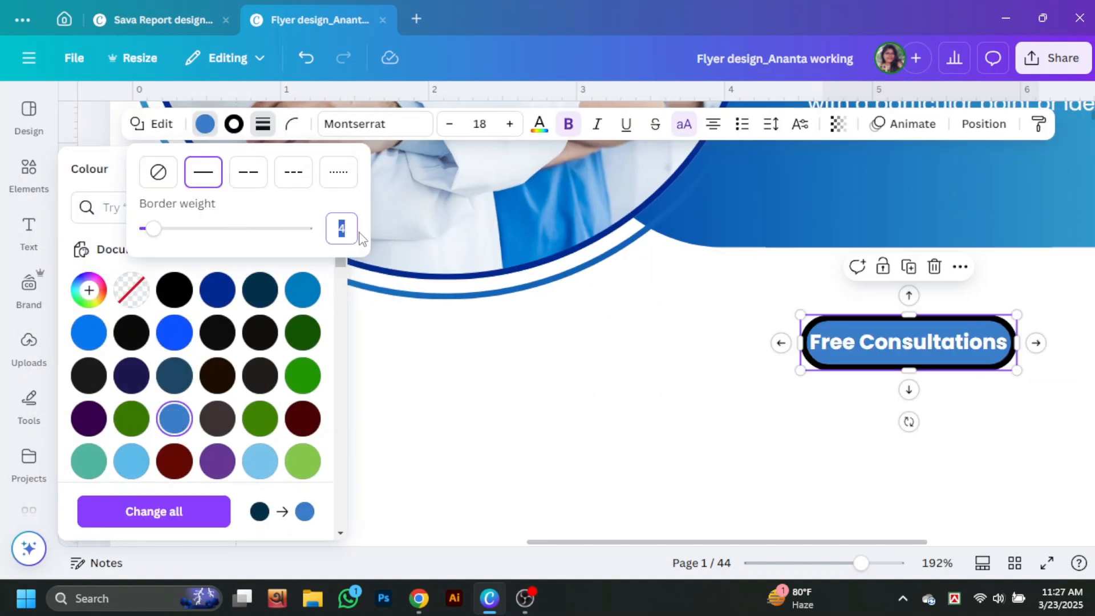
left_click(233, 124)
scroll(206, 365, "down", 5)
left_click(175, 363)
left_click(927, 390)
Group the button shape with its text and move the group onto the banner below the paragraph
left_click_drag(891, 389, 462, 315)
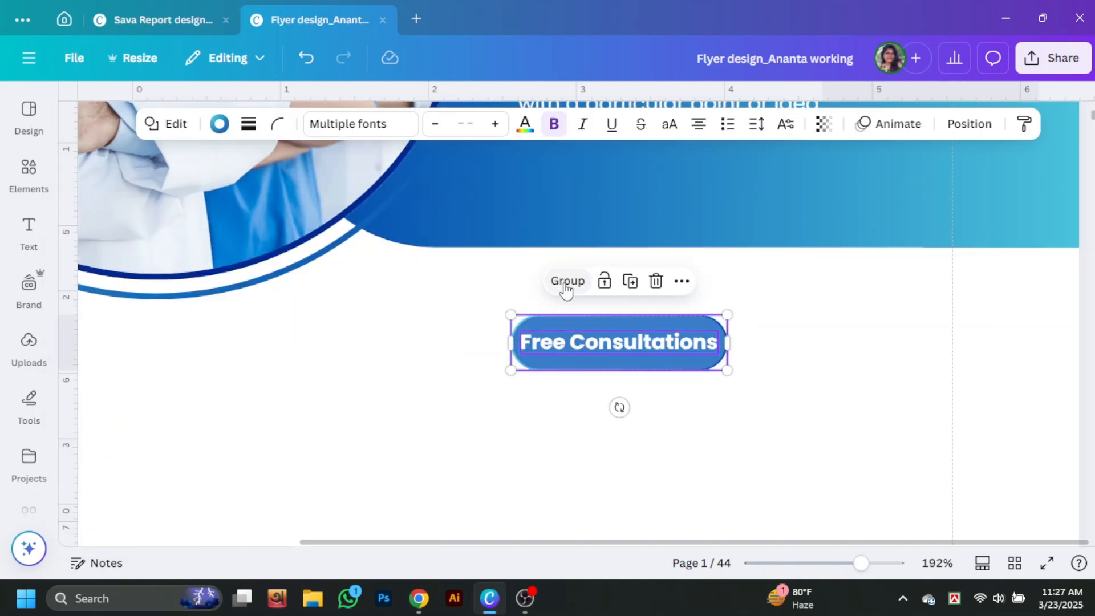
left_click(566, 283)
scroll(809, 345, "up", 3)
left_click_drag(668, 364, 800, 429)
left_click(821, 512)
left_click_drag(861, 563, 836, 563)
left_click(1004, 491)
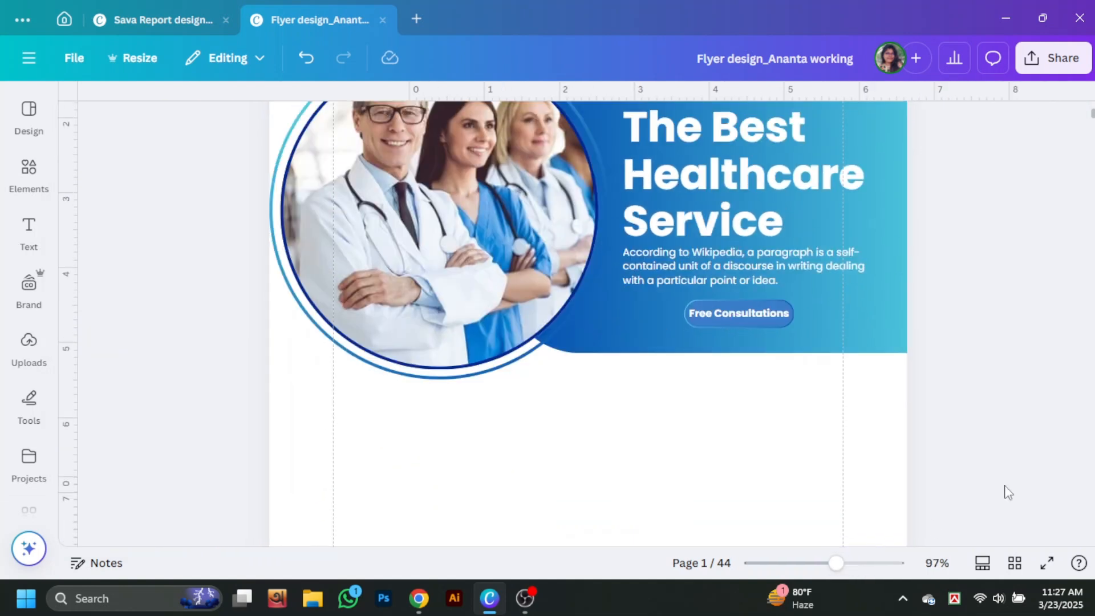
Nudge the button sideways under the paragraph and fill it with the teal-to-blue linear gradient
scroll(1005, 482, "up", 1)
left_click(739, 325)
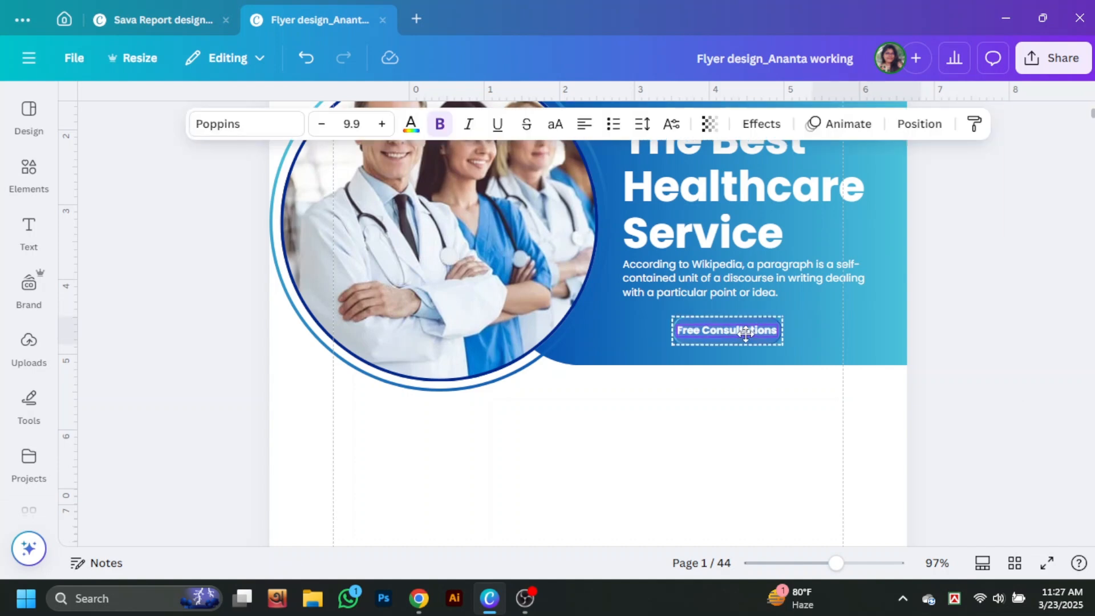
left_click(204, 124)
left_click(217, 290)
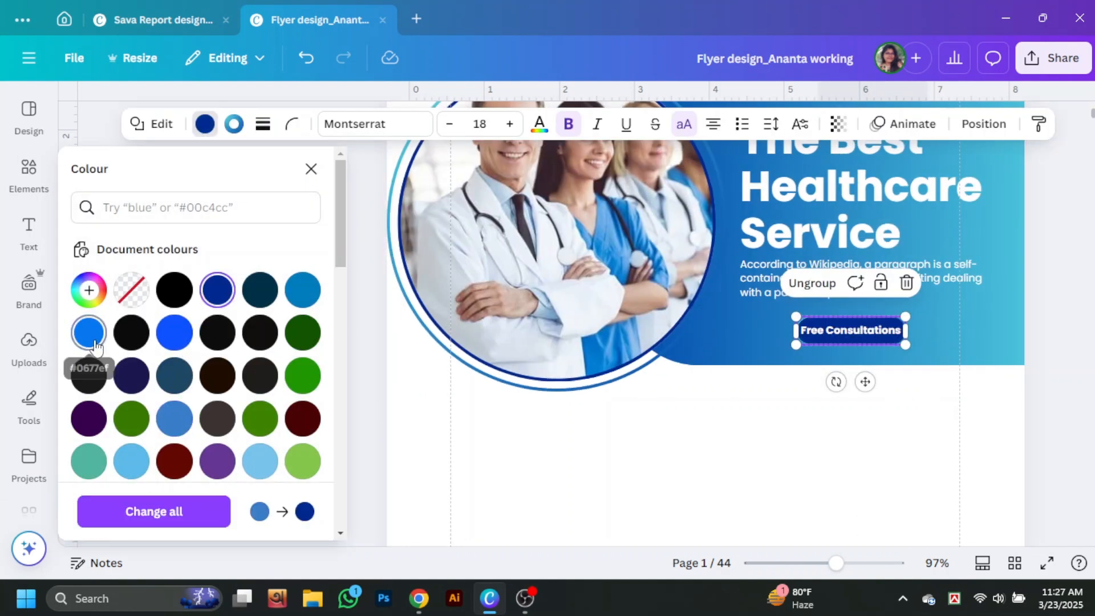
scroll(158, 391, "down", 10)
left_click(134, 365)
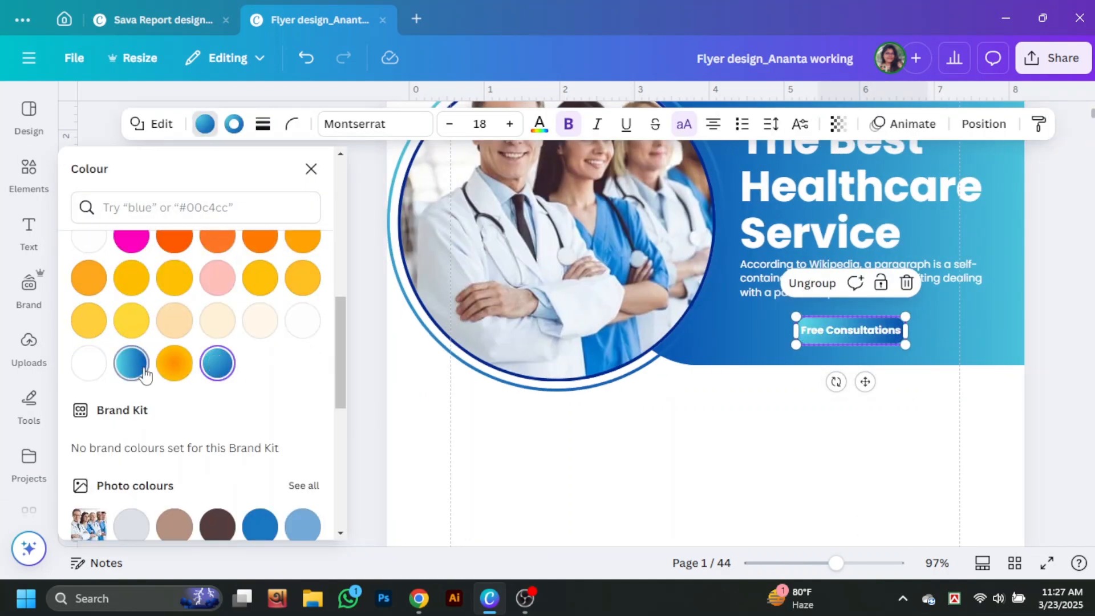
scroll(212, 395, "down", 1)
scroll(213, 395, "down", 1)
left_click(259, 446)
left_click(676, 459)
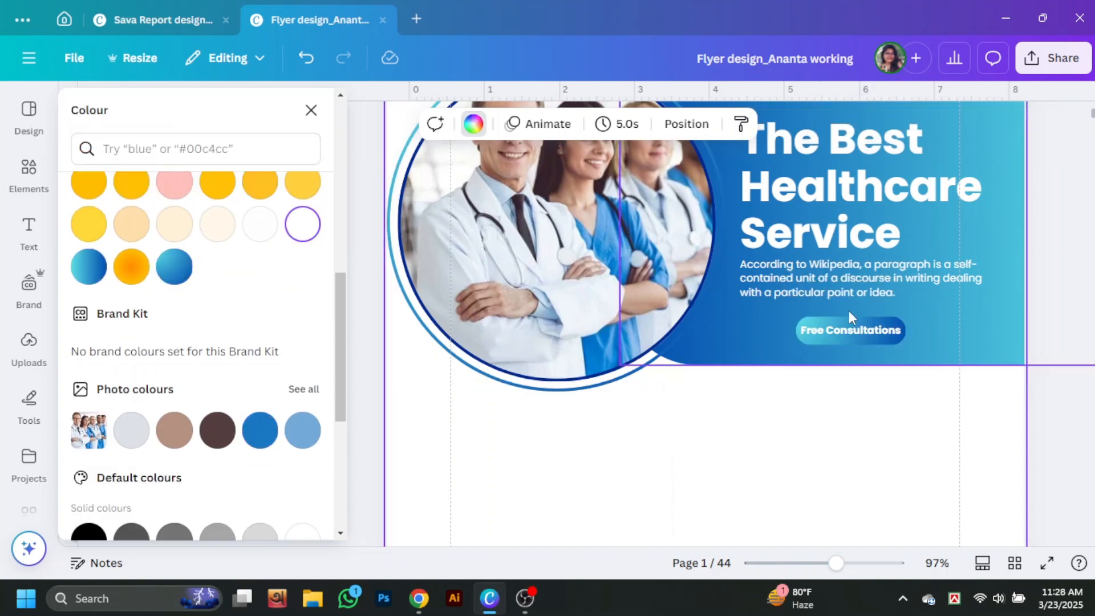
Set the "Free Consultations" button's border colour to white
left_click(850, 330)
left_click(234, 123)
scroll(310, 412, "down", 2)
left_click(309, 408)
left_click(368, 402)
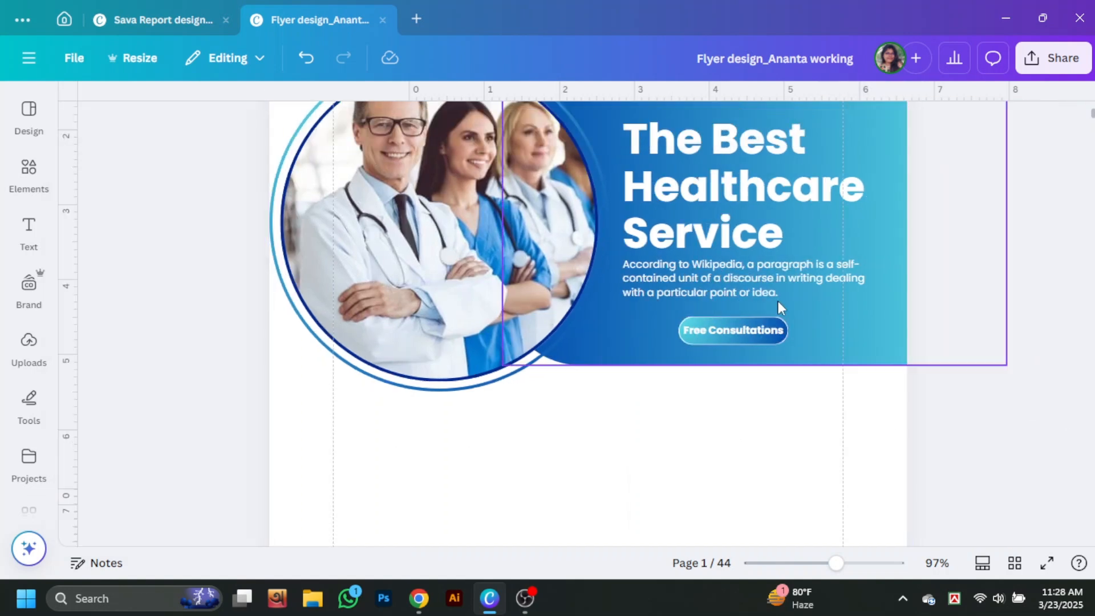
Search the graphics for "bottom box" and insert the dark-blue wave shape on page 1
scroll(611, 391, "down", 5)
left_click(28, 171)
left_click(74, 105)
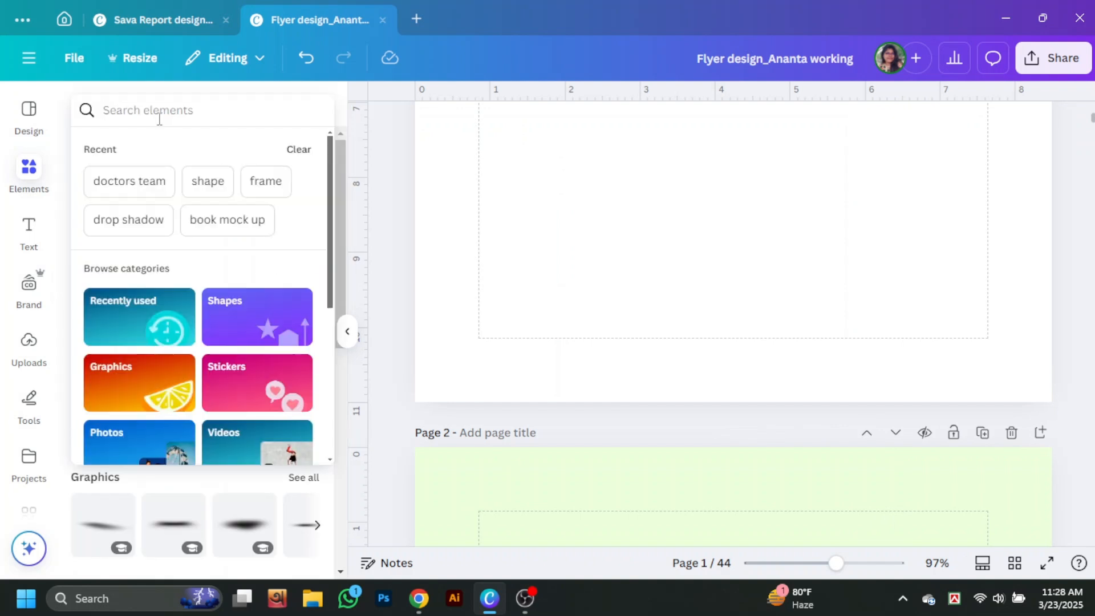
left_click(160, 117)
type("bottom box")
key("Return")
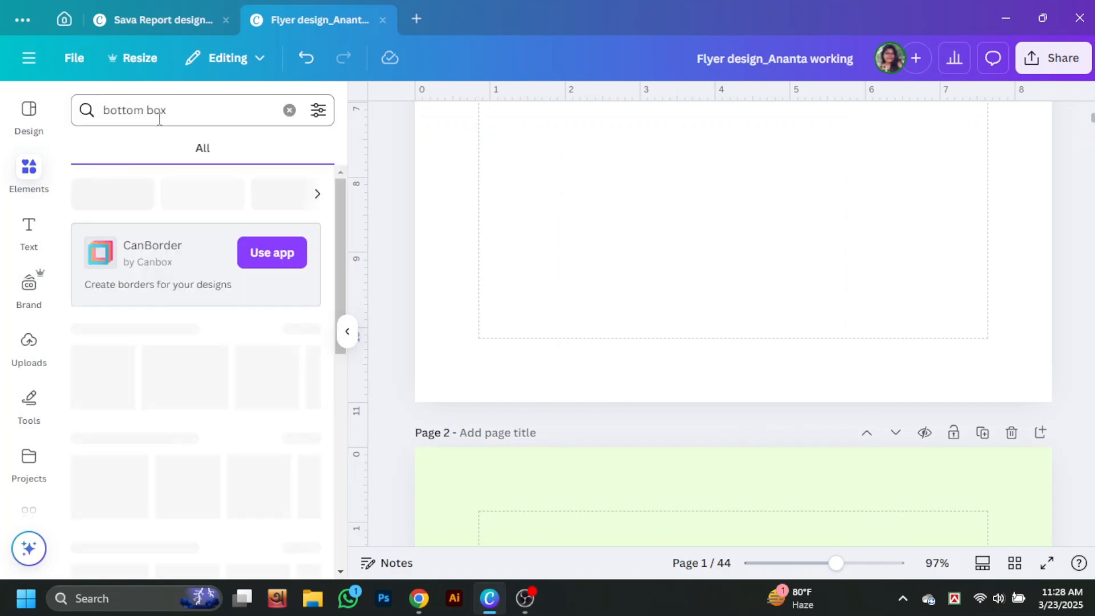
left_click(304, 329)
scroll(268, 403, "down", 10)
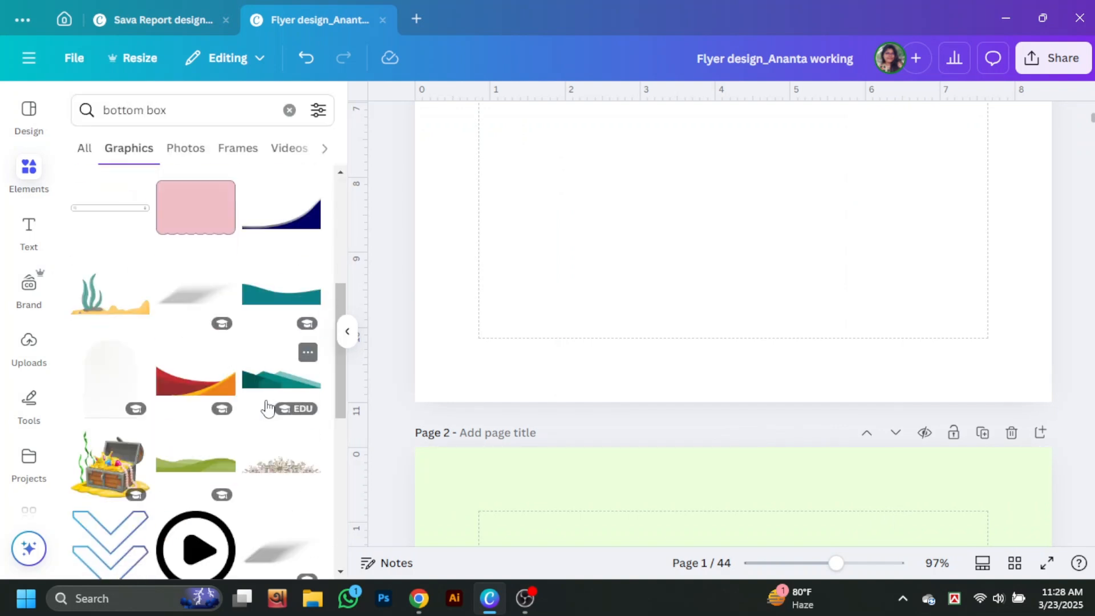
scroll(268, 404, "down", 3)
left_click(196, 361)
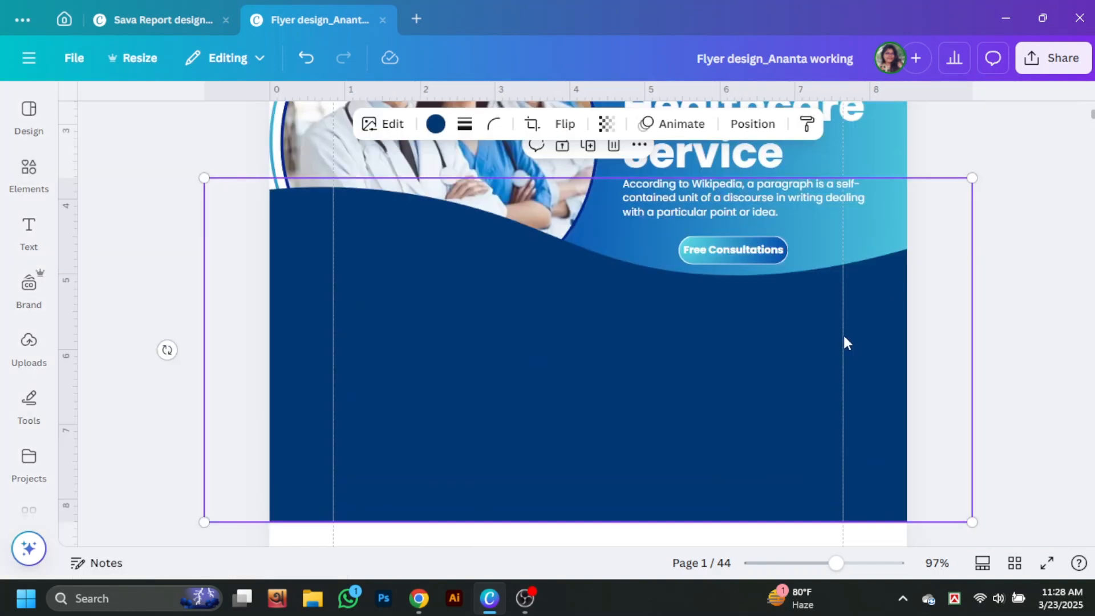
Move the wave to the bottom of page 1 and recolour it with the medium blue from the photo colours
scroll(820, 416, "down", 5)
left_click_drag(814, 378, 825, 409)
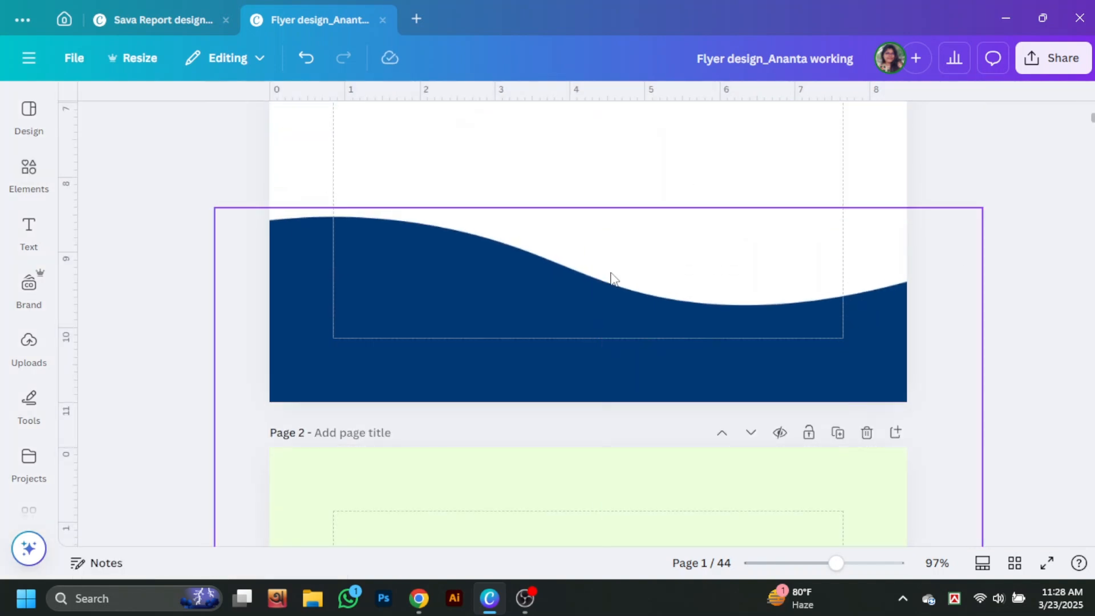
left_click(435, 124)
scroll(224, 397, "down", 5)
scroll(226, 402, "up", 10)
left_click(260, 364)
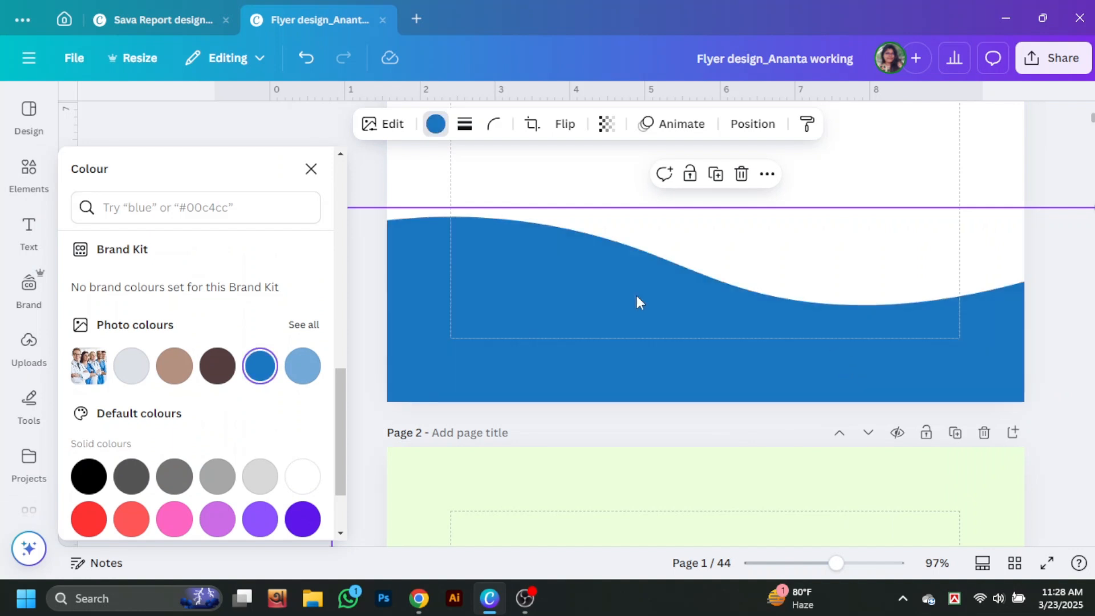
Duplicate the wave slightly above the original and recolour the copy navy blue
left_click(787, 362)
left_click_drag(787, 361, 792, 348)
left_click(435, 124)
left_click(175, 290)
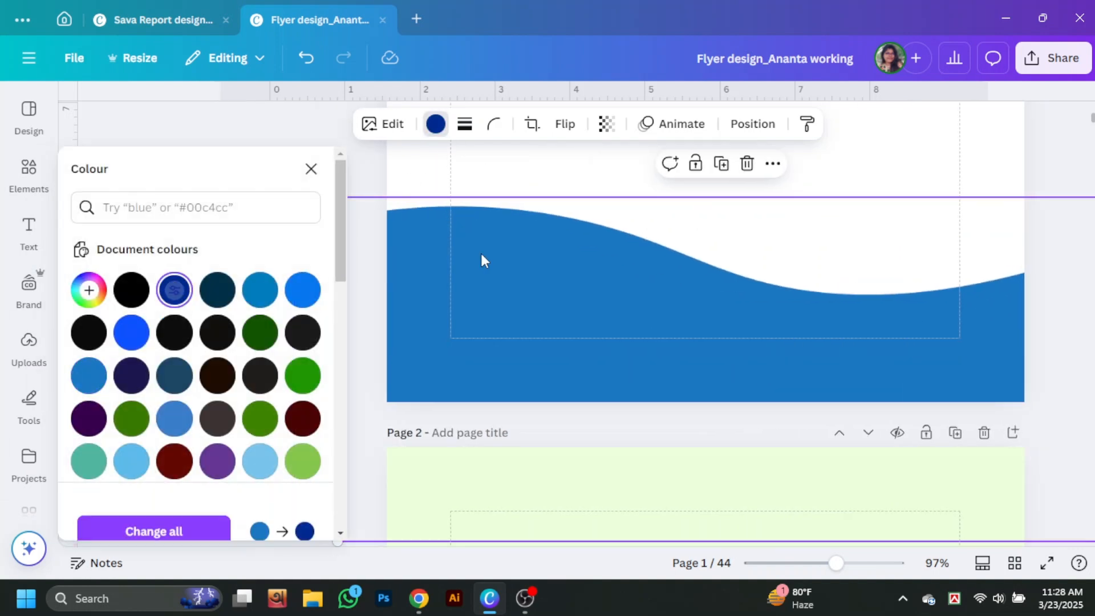
Send the navy wave behind the medium-blue wave so it forms a thin edge along the curve
right_click(832, 338)
mouse_move(875, 303)
left_click(679, 362)
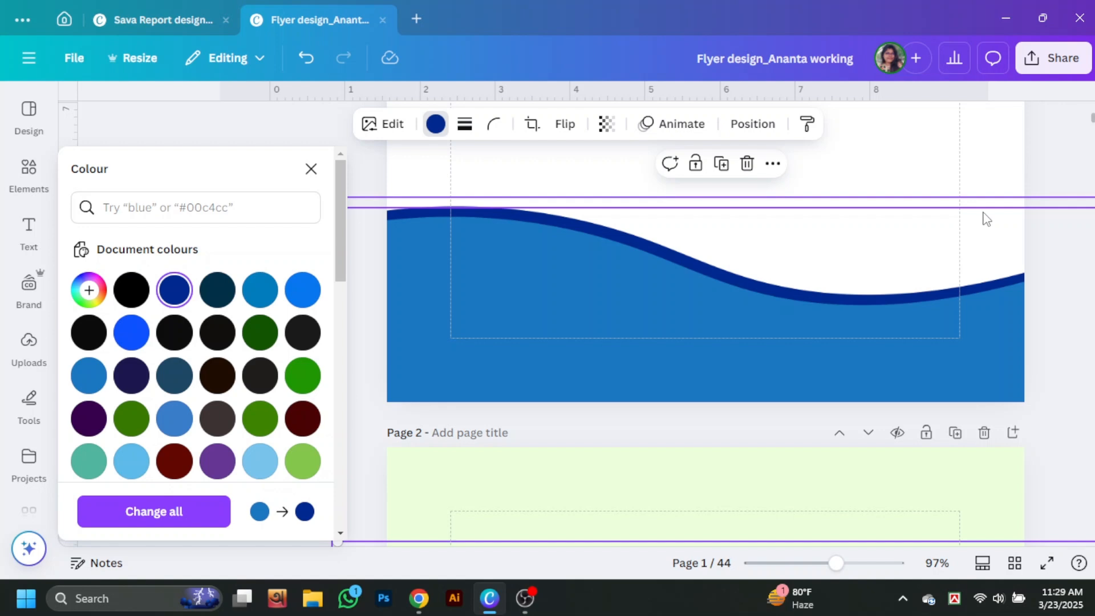
left_click(553, 223)
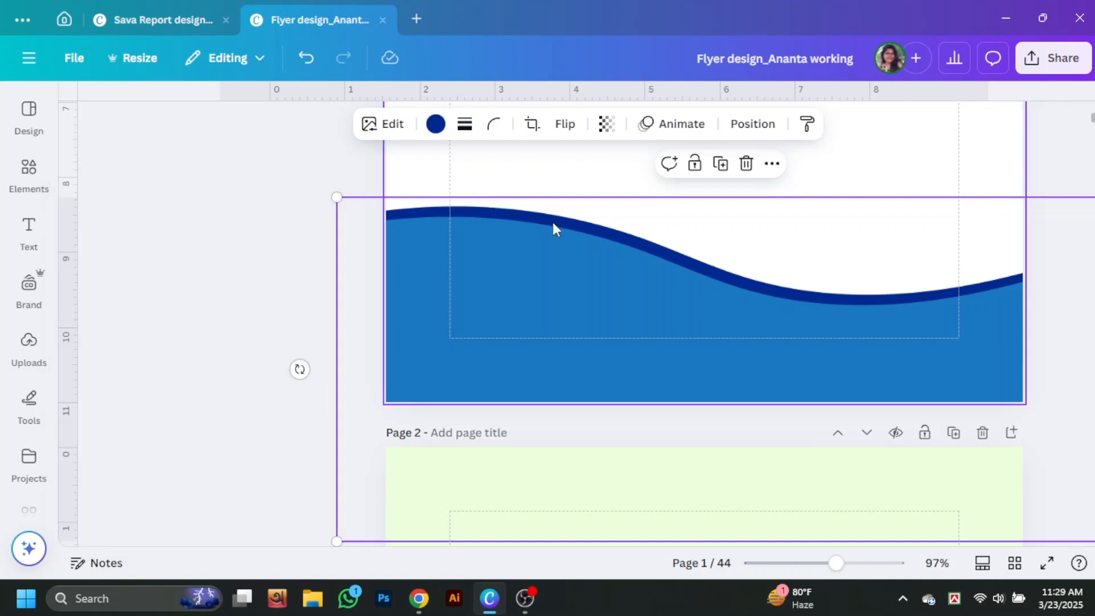
left_click(991, 343)
Select both wave shapes and move them off page 1 onto page 2
scroll(991, 344, "up", 4)
scroll(991, 343, "down", 3)
left_click_drag(980, 341, 849, 450)
left_click_drag(772, 434, 772, 378)
scroll(772, 378, "down", 6)
scroll(940, 331, "up", 8)
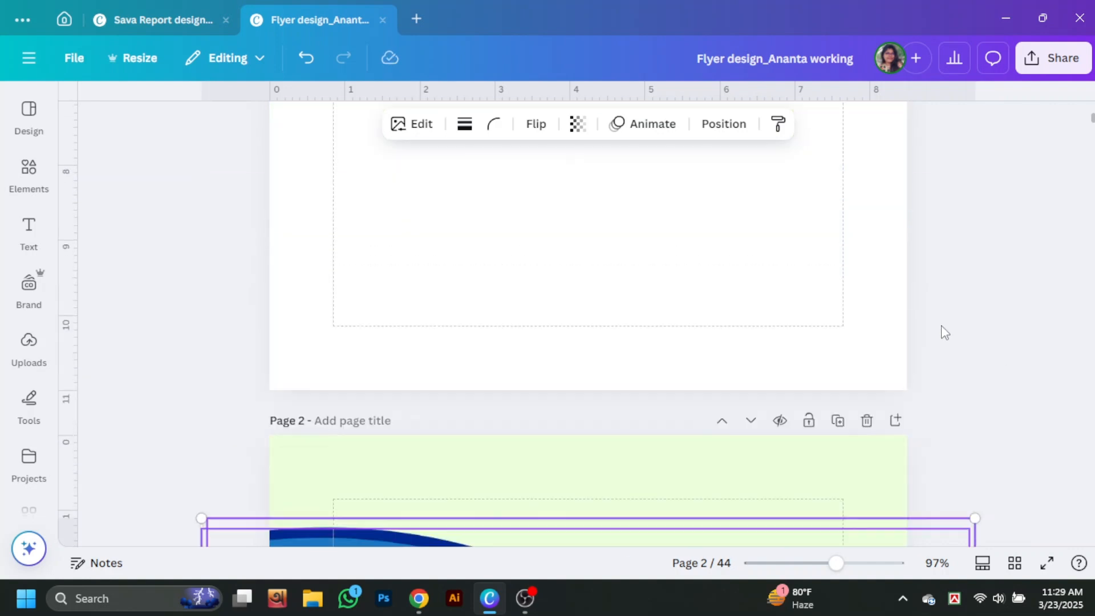
Insert a square shape on page 1 and resize it as a card below the circular photo near the page's left edge
left_click(29, 171)
left_click(286, 115)
left_click(173, 248)
left_click(576, 263)
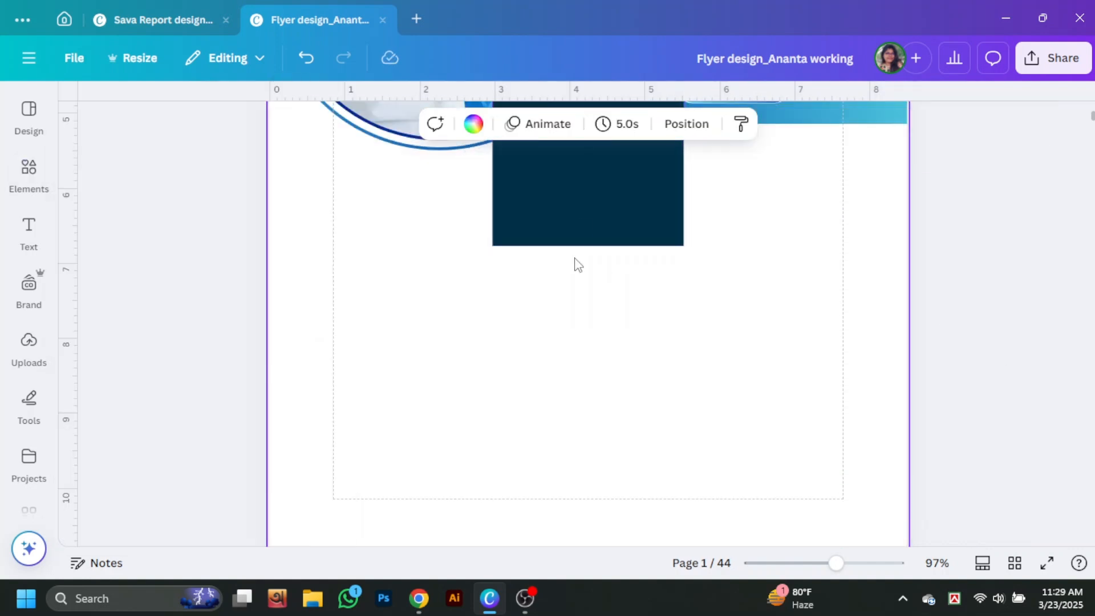
left_click_drag(586, 212, 391, 360)
left_click_drag(491, 298, 470, 299)
left_click_drag(380, 318, 384, 321)
left_click(519, 299)
Duplicate the card across the page to make an evenly spaced row of four
scroll(415, 290, "up", 1)
left_click(418, 341)
left_click_drag(419, 371, 598, 377)
left_click(458, 461)
left_click_drag(574, 420, 718, 415)
left_click_drag(1042, 383, 411, 433)
Scale the row of four cards to about 7.8 by 2.1 and centre it across the page
left_click_drag(1022, 468, 857, 425)
mouse_move(753, 410)
left_mouse_down()
mouse_move(764, 409)
mouse_move(739, 416)
left_mouse_up()
left_click_drag(844, 430, 871, 442)
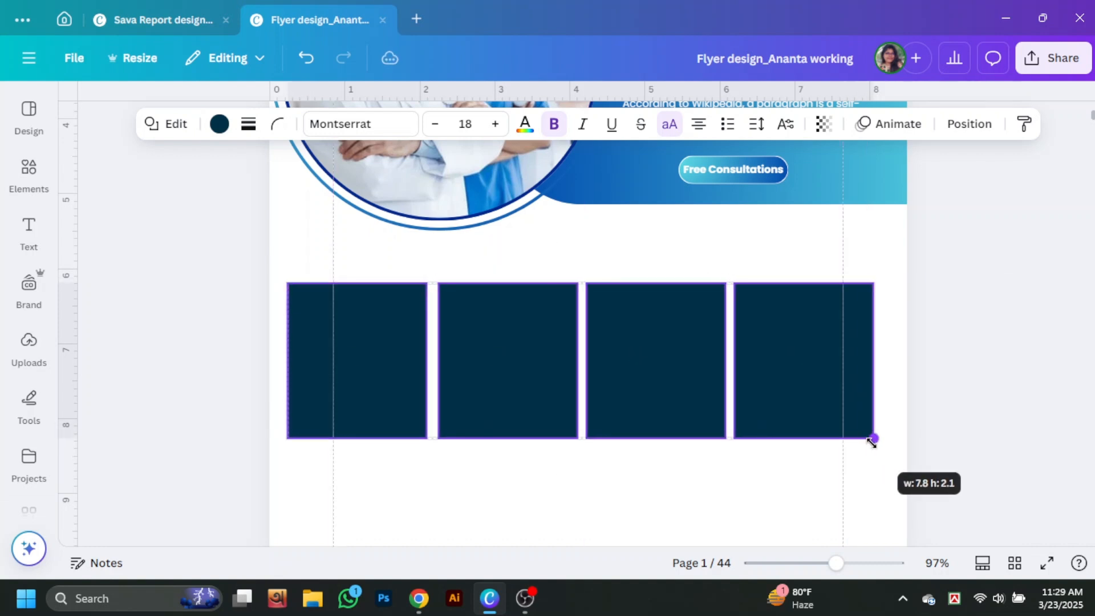
Fill all four cards with the 90° linear gradient from #5de0e6 to #004aad
left_click(219, 124)
scroll(194, 370, "down", 5)
left_click(174, 443)
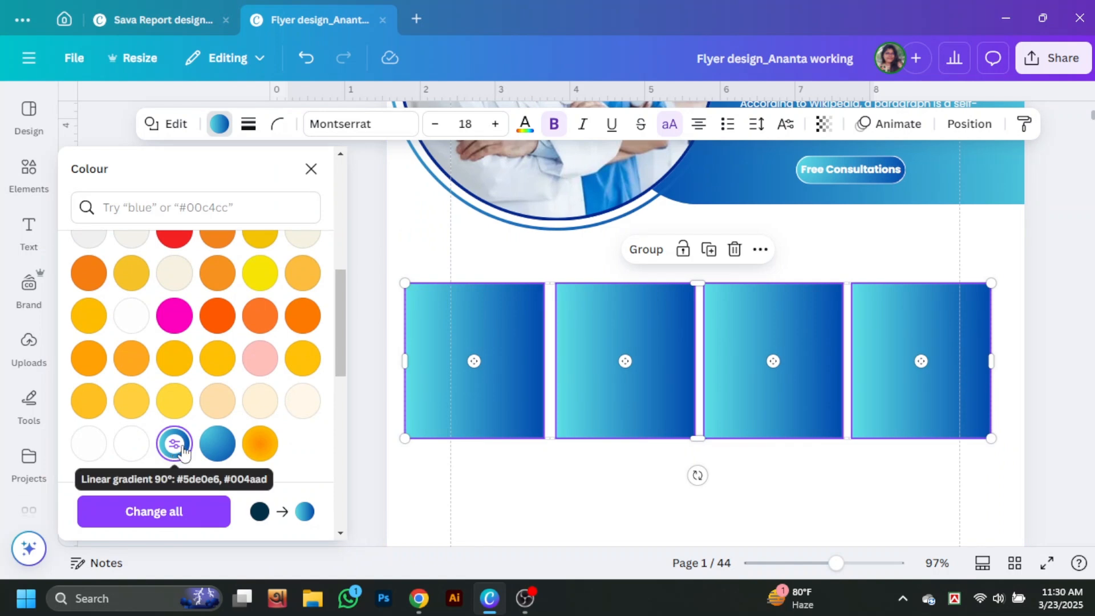
Set the transparency of all four cards to 84
left_click(823, 124)
left_click_drag(864, 190, 844, 210)
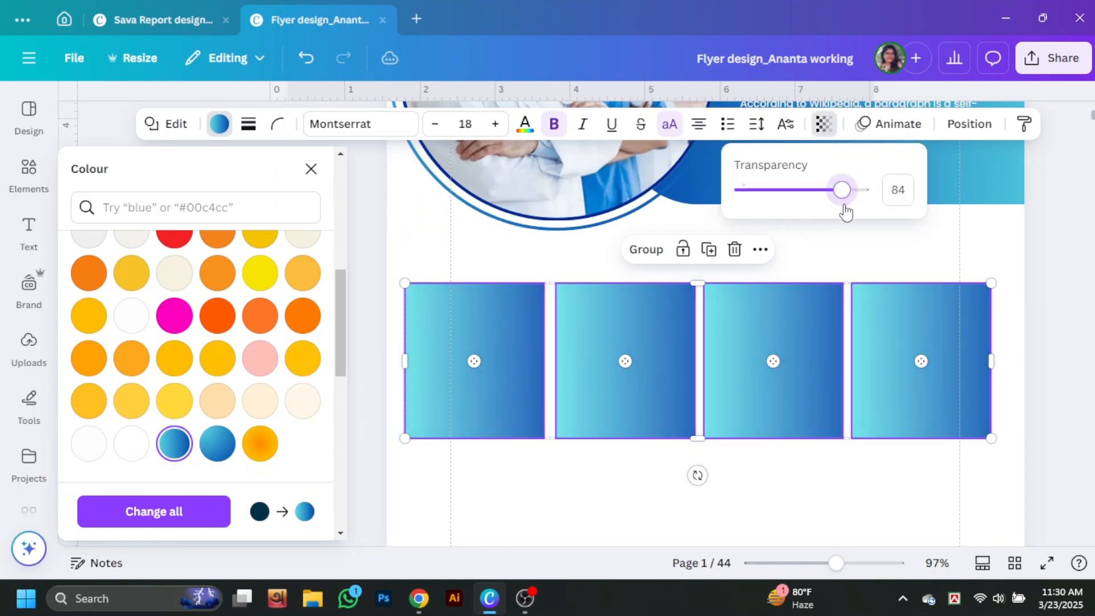
left_click(804, 471)
left_click(456, 349)
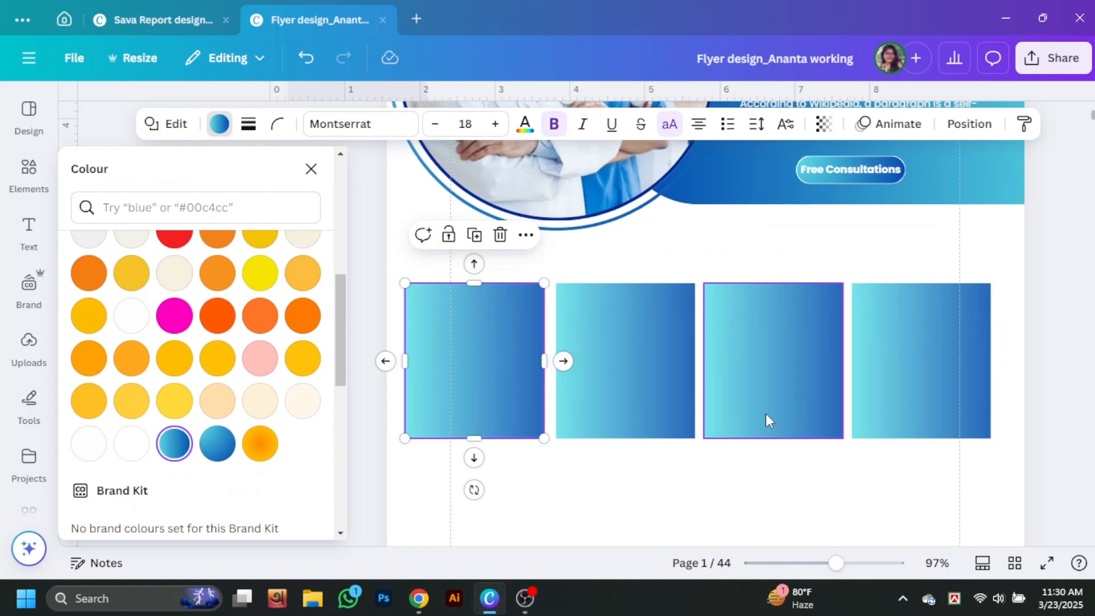
Reduce the height of the row of four cards and reposition the row beneath the circular photo
left_click_drag(375, 302, 1028, 383)
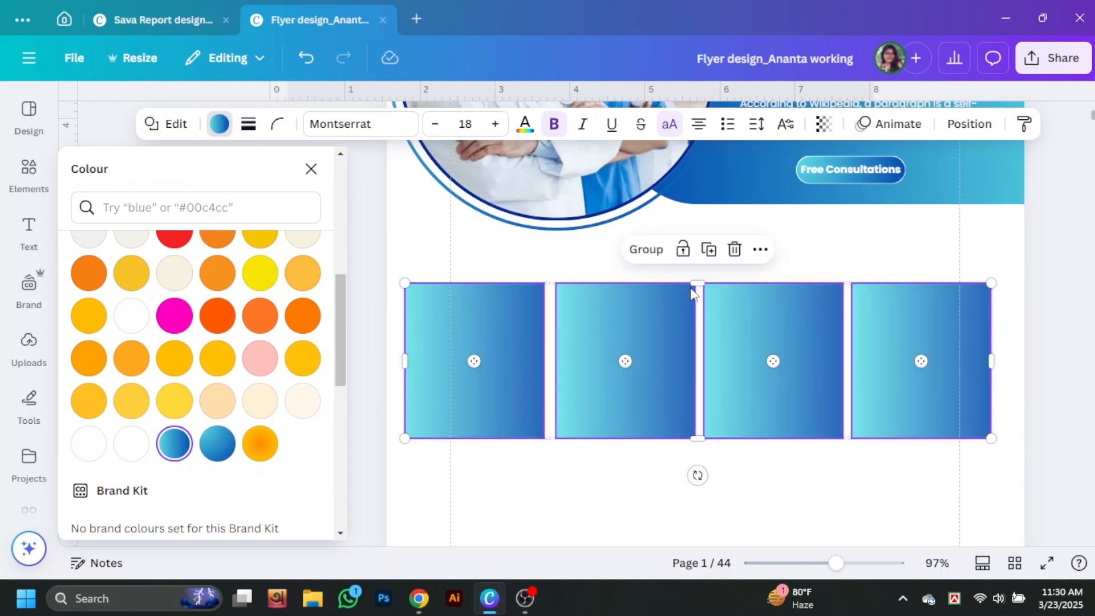
left_click_drag(694, 284, 691, 322)
left_click_drag(758, 406, 765, 370)
left_click(678, 261)
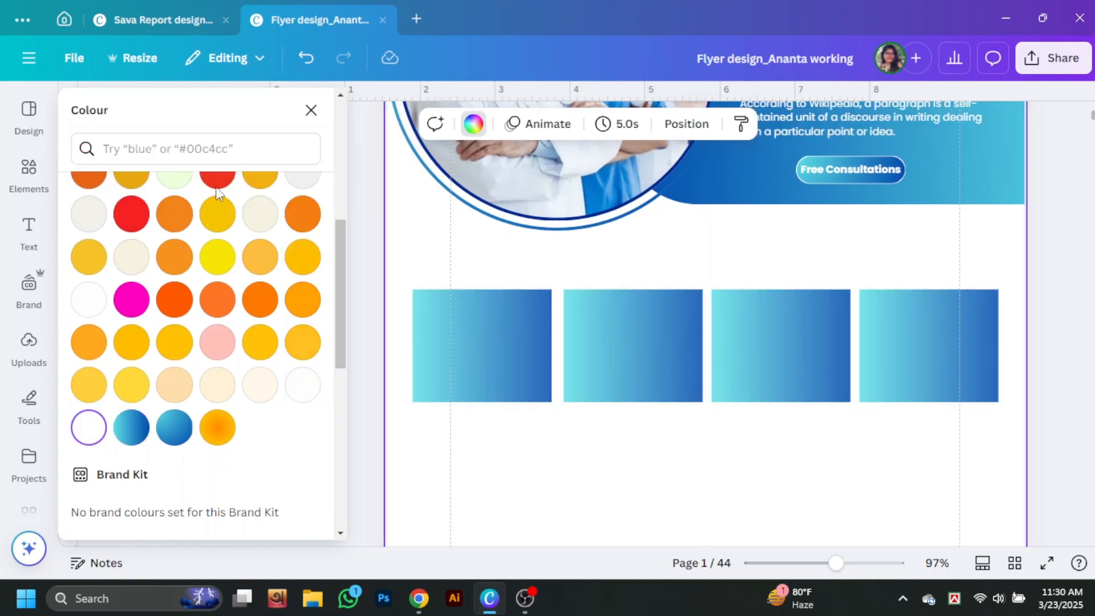
Search the graphics for "blood test" and insert the black outline icon of a test tube with a report sheet
left_click(28, 174)
left_click(196, 110)
type("blood test")
key("Return")
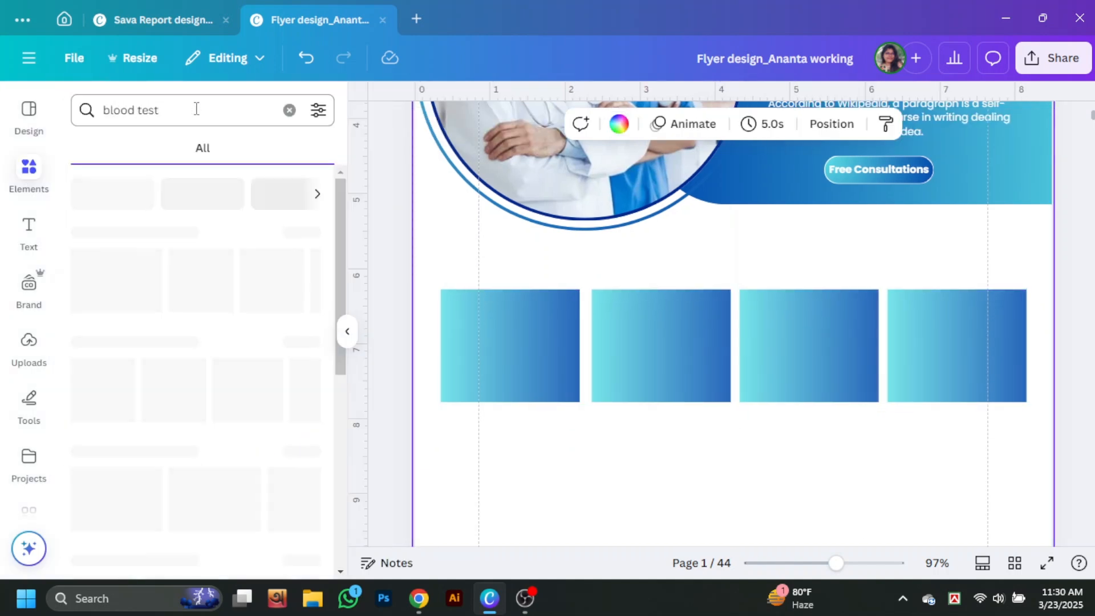
left_click(129, 148)
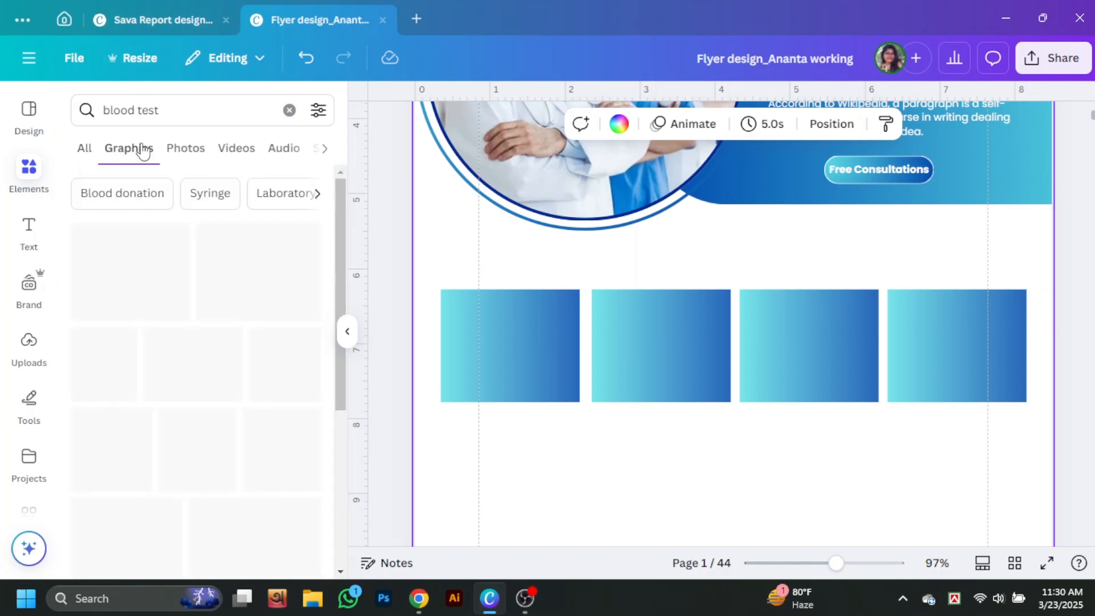
scroll(218, 408, "down", 5)
left_click(218, 407)
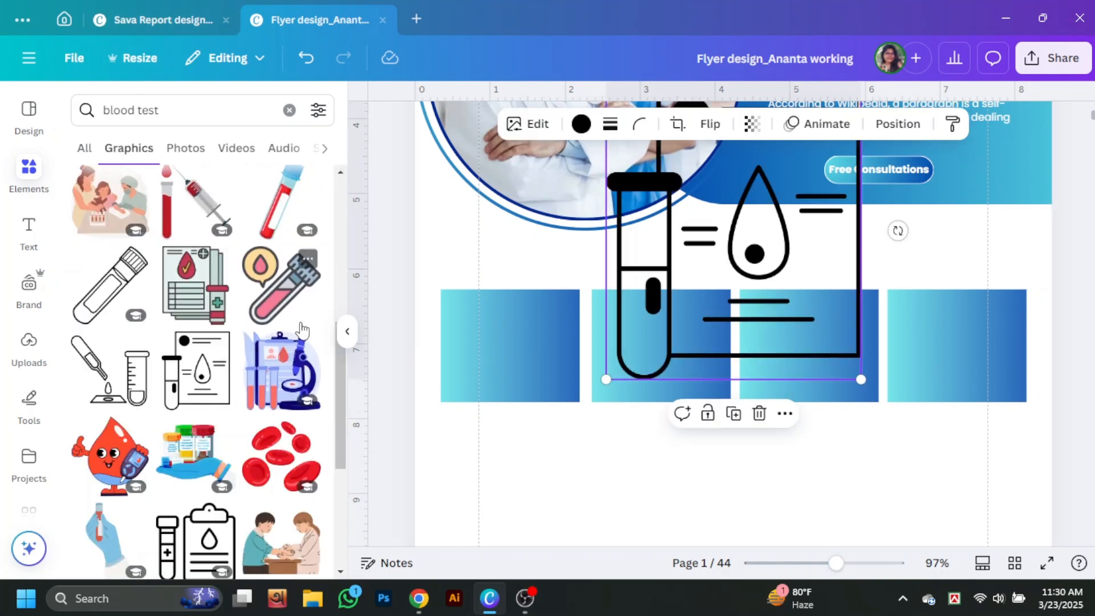
Shrink the blood test icon to a small size and park it on the blank area below the cards
left_click(347, 331)
left_click_drag(662, 322, 610, 470)
left_click_drag(662, 528, 511, 473)
left_click(436, 432)
Insert a circle shape from the recently used elements
mouse_move(26, 139)
left_click(245, 126)
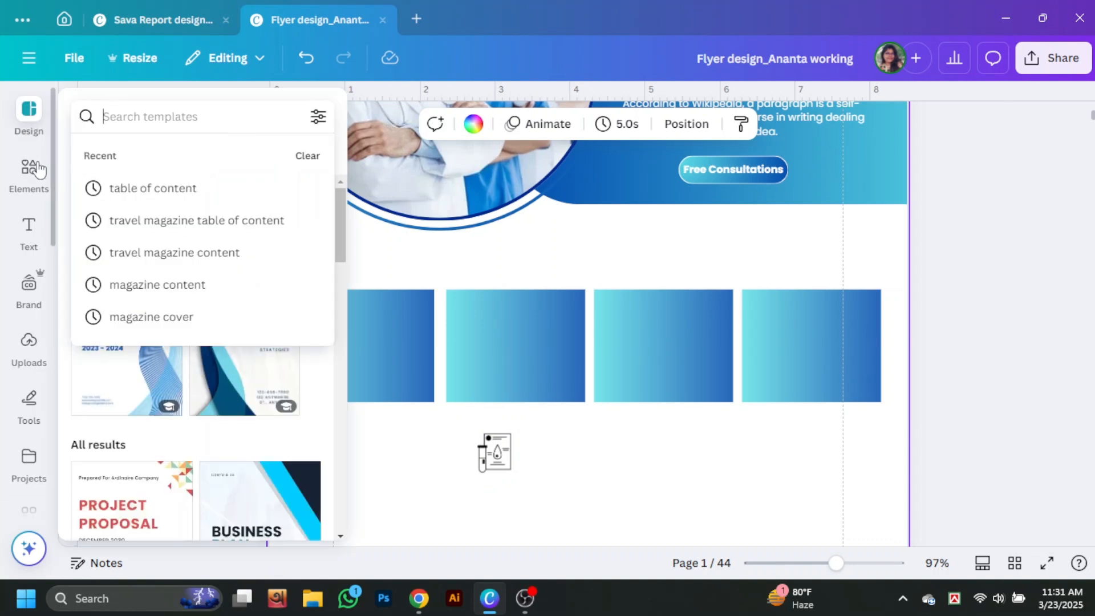
left_click(32, 171)
left_click(288, 112)
left_click(303, 195)
left_click(110, 356)
left_click(348, 336)
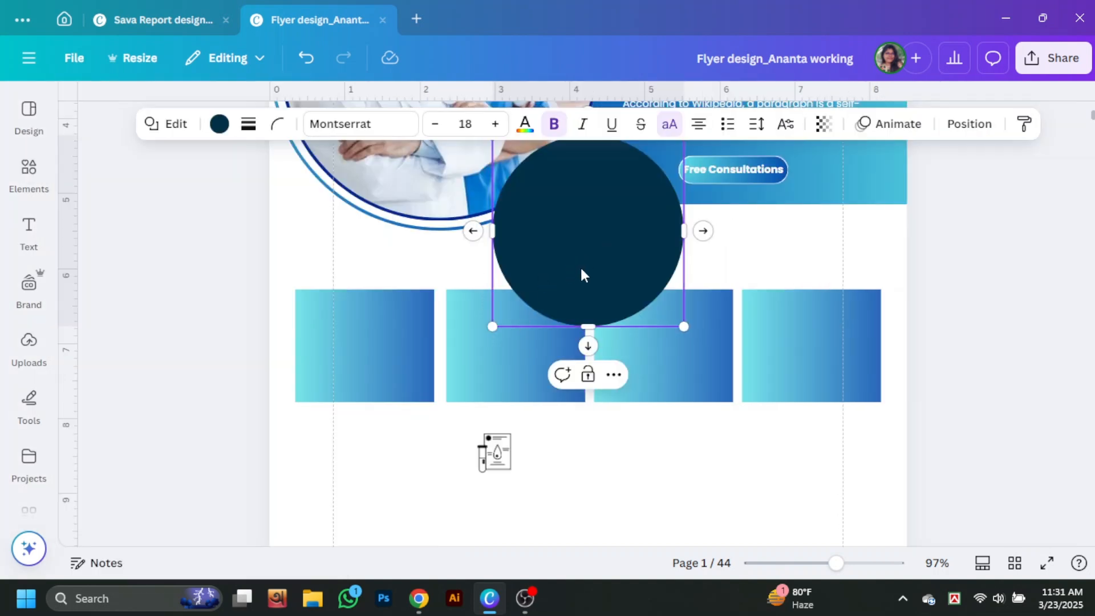
Shrink the circle and place it over the upper edge of the first card
left_click_drag(582, 273, 466, 388)
left_click_drag(564, 444, 452, 325)
left_click(376, 262)
left_click_drag(398, 284, 340, 264)
left_click_drag(398, 313, 383, 297)
left_click_drag(349, 259, 357, 272)
Fill the circle with dark blue and recolour the blood test icon white
left_click(219, 124)
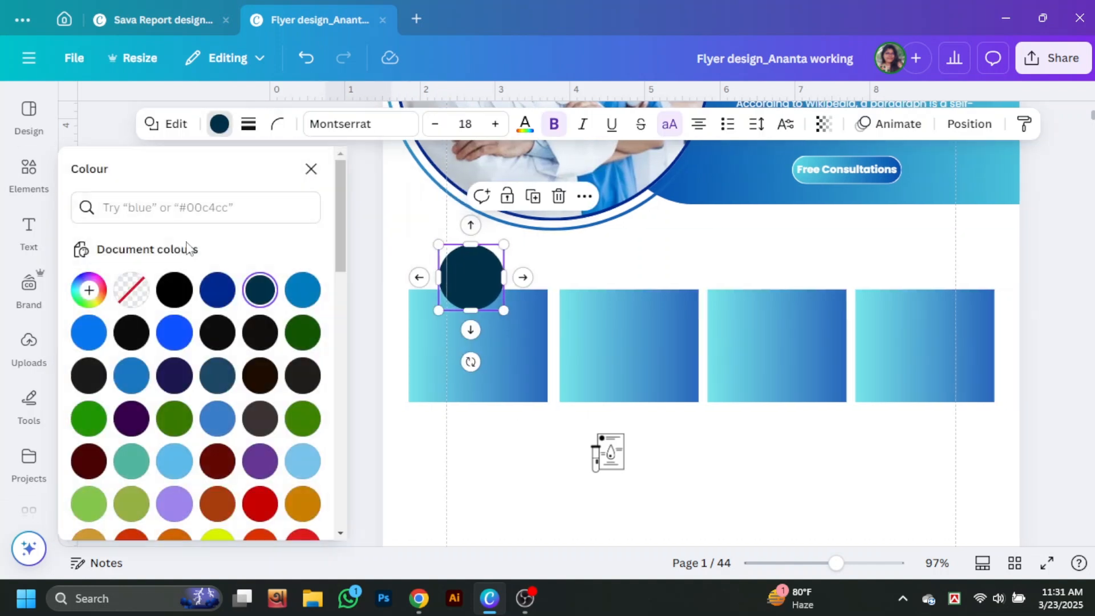
left_click(217, 288)
left_click(611, 452)
scroll(194, 371, "down", 5)
left_click(88, 362)
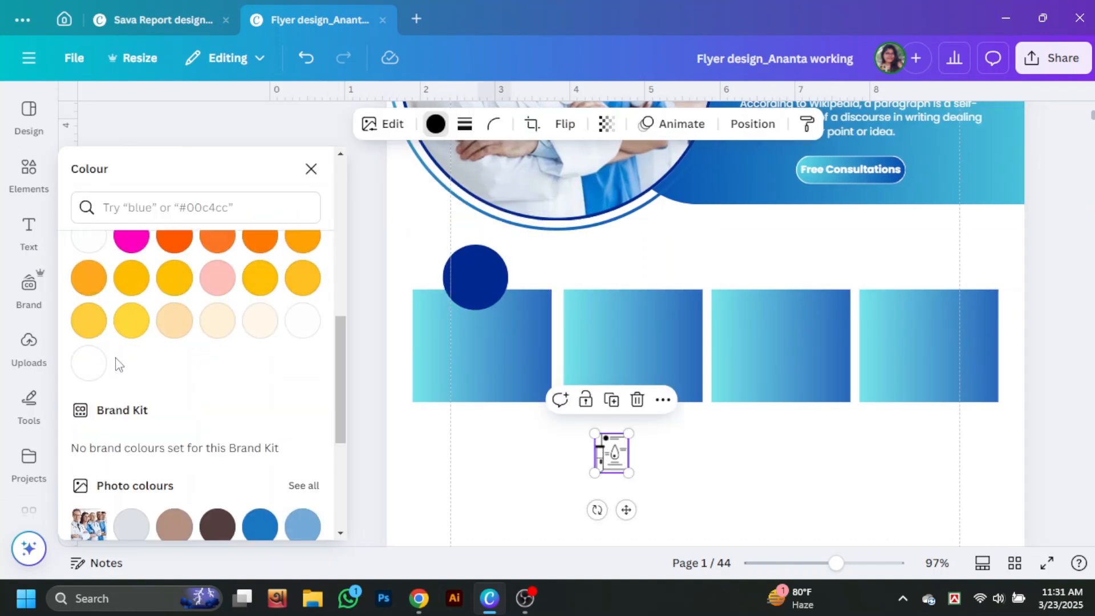
Move the blood test icon onto the dark blue circle and bring it to the front
left_click_drag(600, 440, 514, 361)
right_click(477, 265)
mouse_move(525, 298)
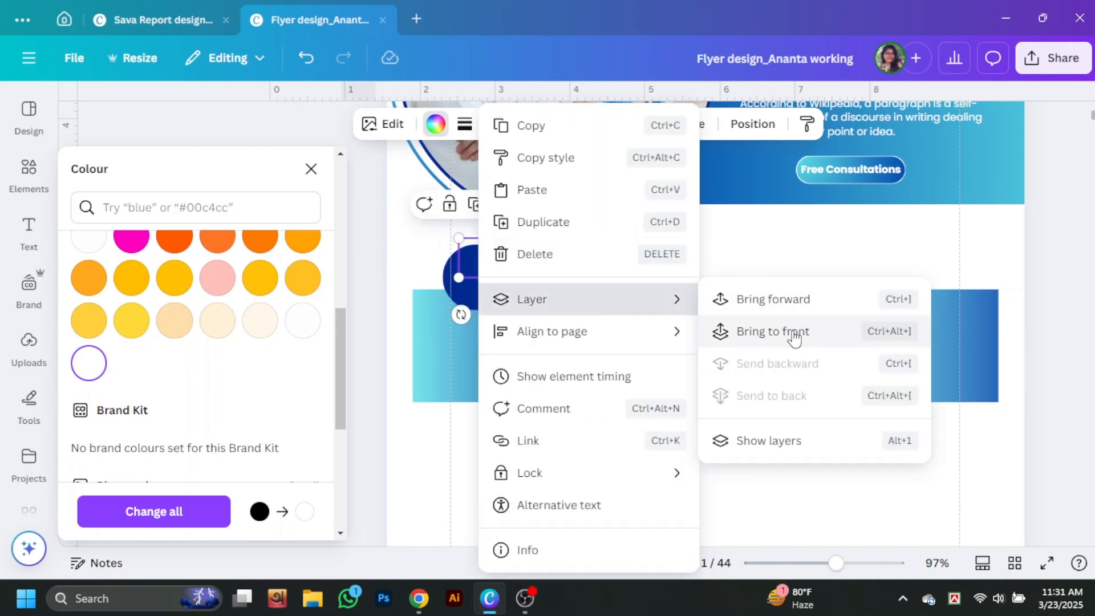
left_click(773, 328)
Centre the blood test icon in its circle and copy the circle onto the second card's upper edge
left_click_drag(428, 250, 647, 308)
left_click(955, 124)
left_click(387, 294)
left_click(758, 457)
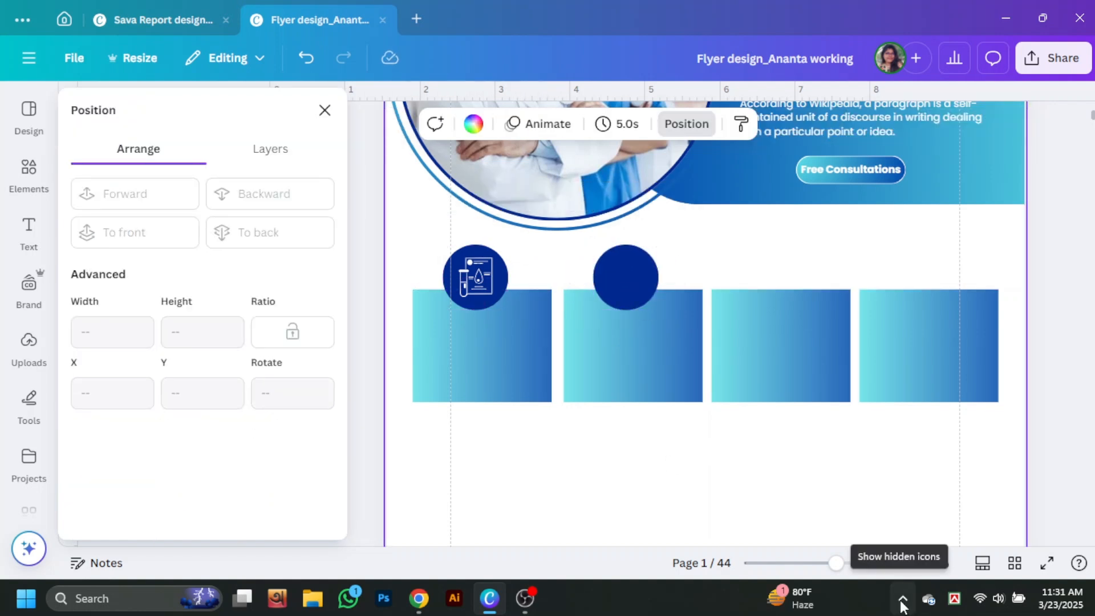
Search the elements for "lab test" and insert the black outline icon of a test tube and microscope
left_click(29, 174)
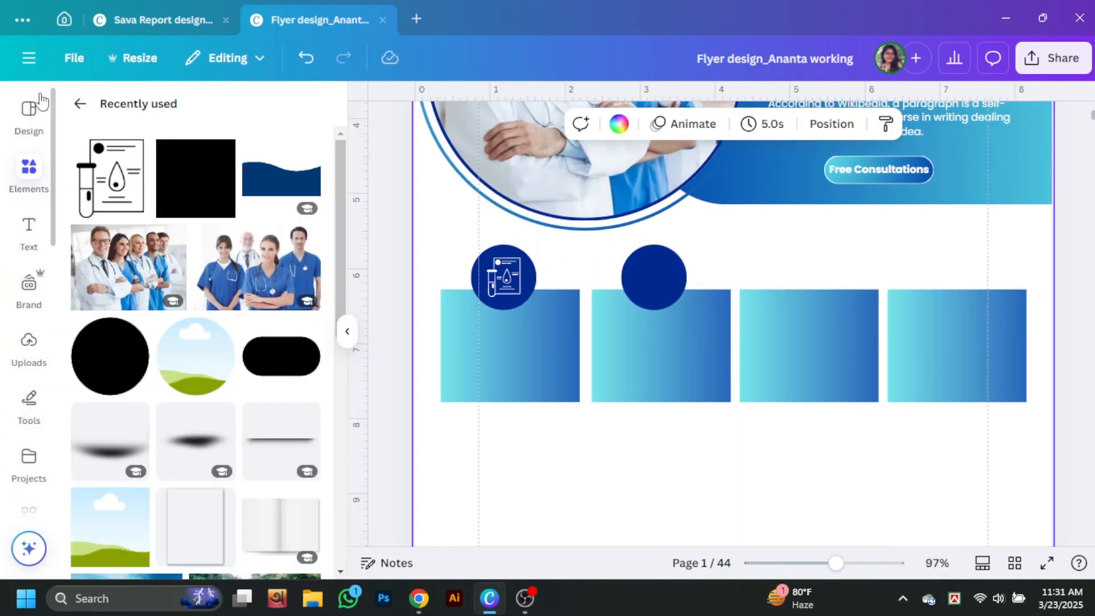
left_click(81, 103)
left_click(217, 112)
type("lab test")
key("Return")
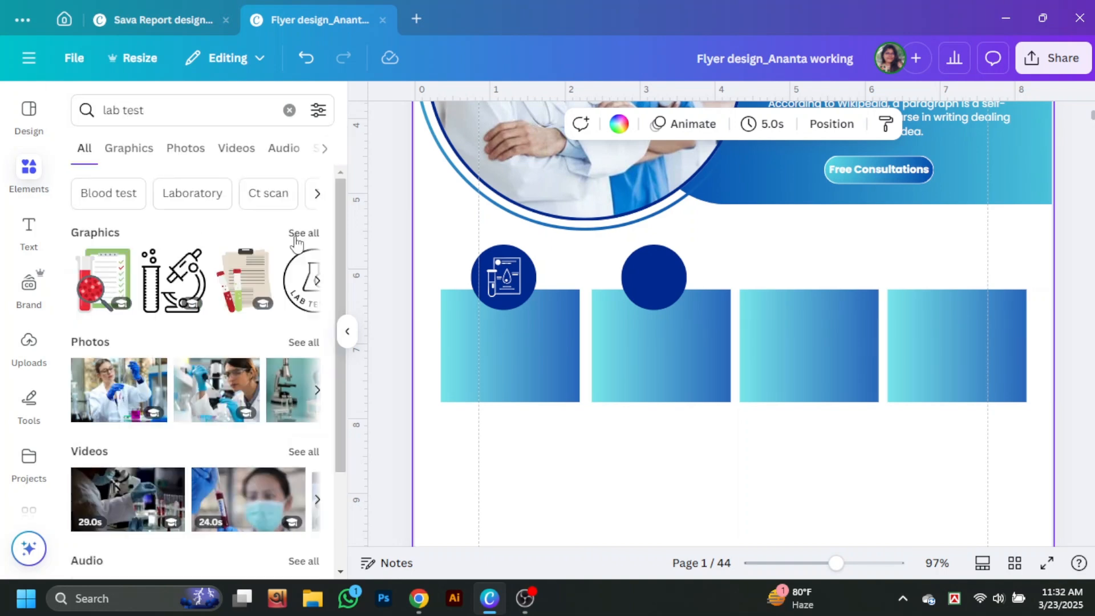
left_click(169, 295)
Recolour the microscope icon to #fffefe and shrink it to fit inside the second card's circle
left_click(581, 124)
left_click(302, 414)
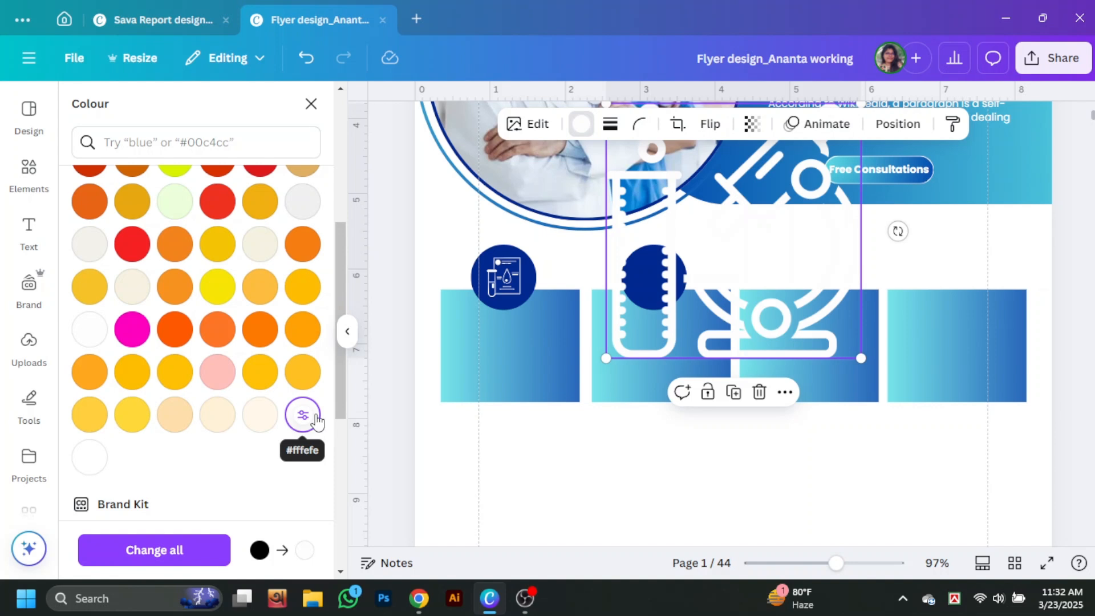
left_click_drag(861, 358, 807, 256)
Search the elements for "house call", insert the outline phone-and-house icon and recolour it white
left_click(28, 174)
left_click(196, 112)
type("house call")
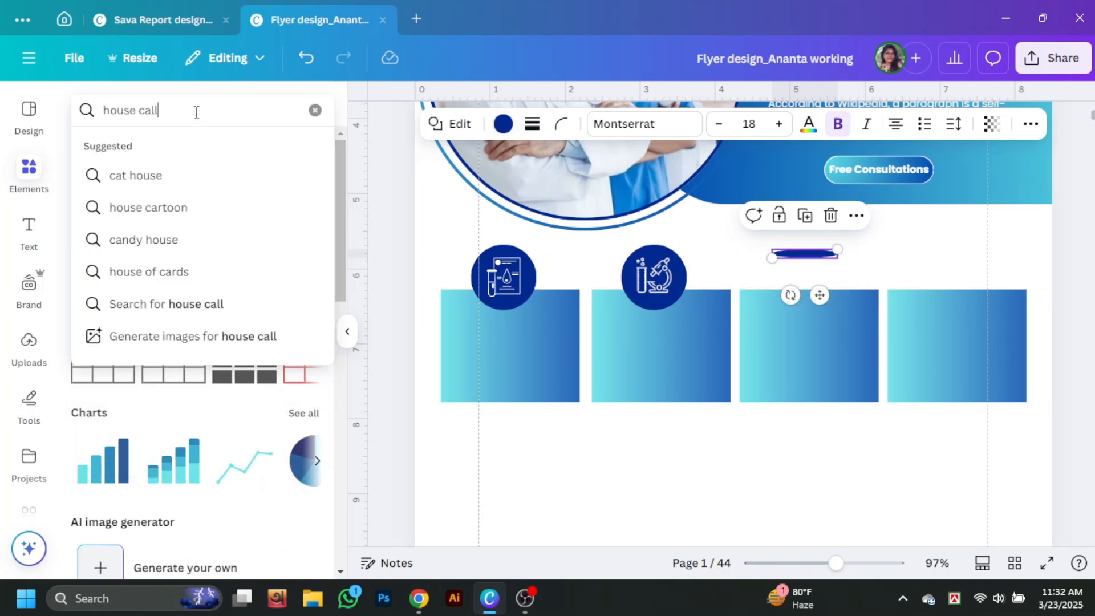
key("Return")
left_click(174, 279)
left_click(582, 124)
scroll(203, 278, "down", 10)
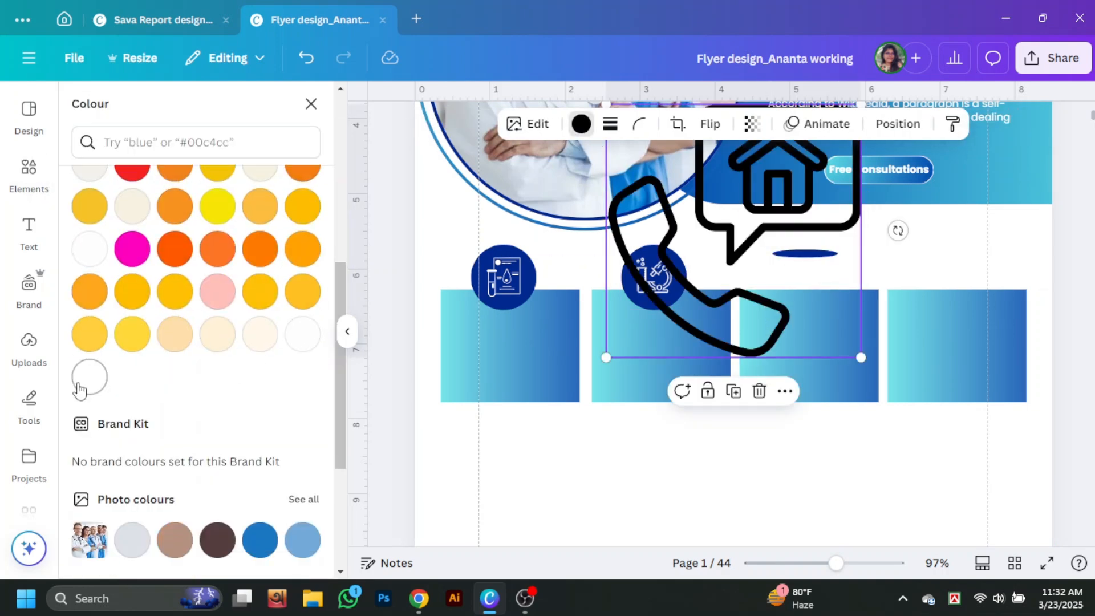
left_click(86, 379)
Delete the flattened ellipse above the third card and copy the second card's circle onto the third card
left_click(347, 331)
left_click_drag(717, 358, 634, 265)
left_click(666, 256)
key("Delete")
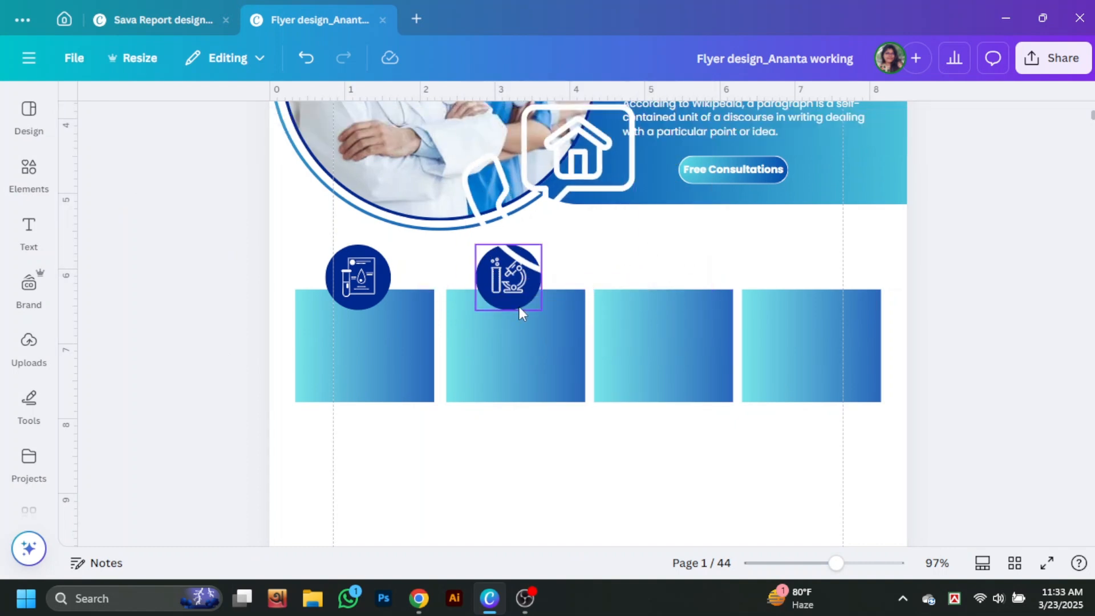
left_click_drag(519, 306, 673, 306)
Shrink the phone-and-house icon and place it inside the third card's circle
left_click_drag(586, 217, 681, 315)
left_click_drag(729, 375, 664, 281)
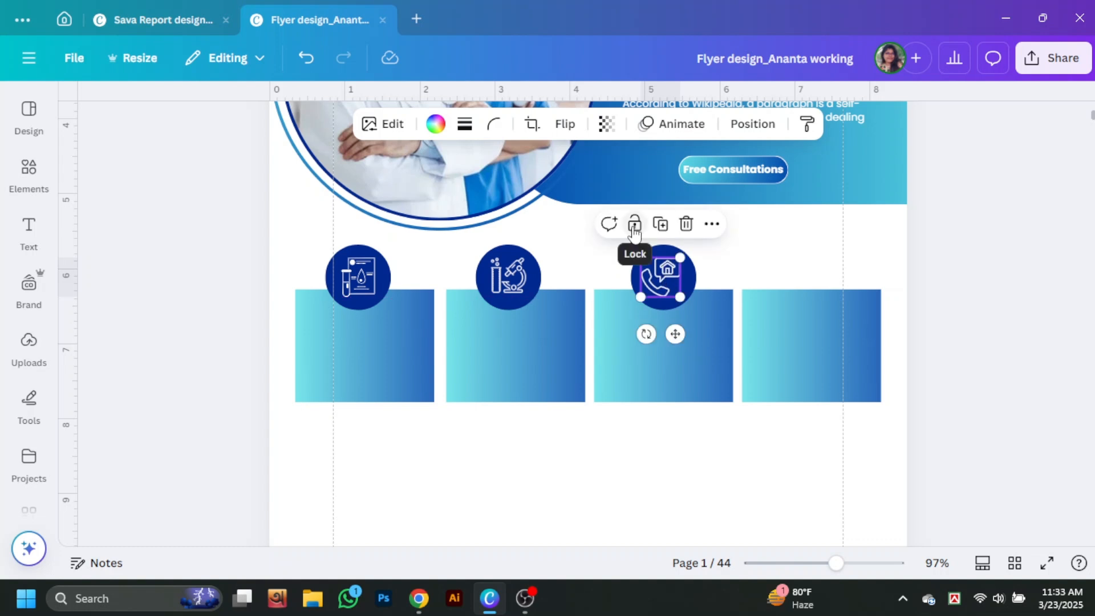
Copy the third card's circle onto the upper edge of the fourth card
left_click(746, 276)
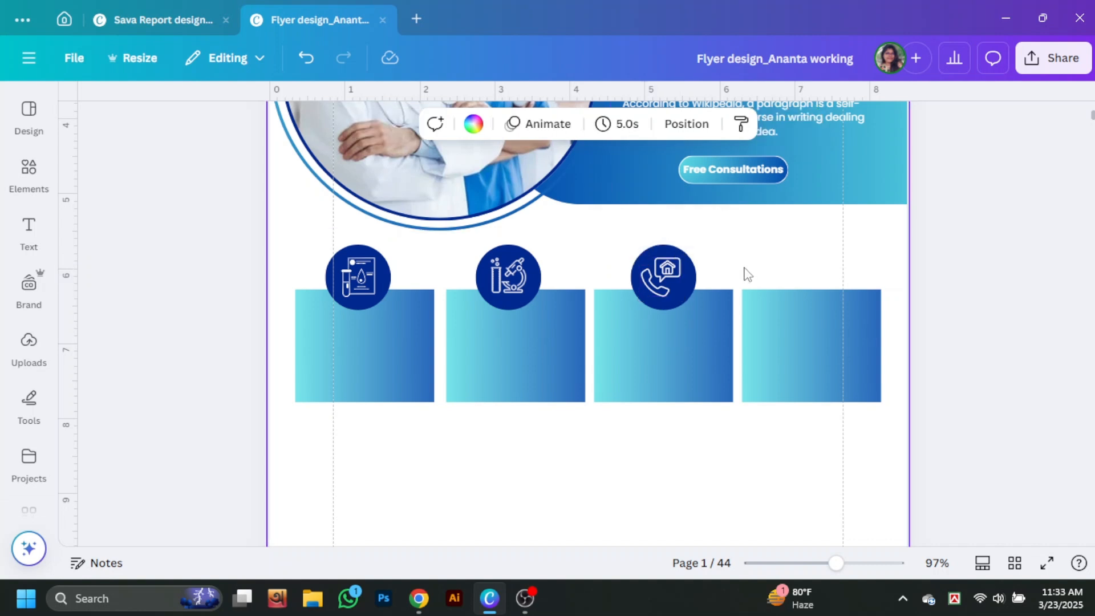
left_click(679, 253)
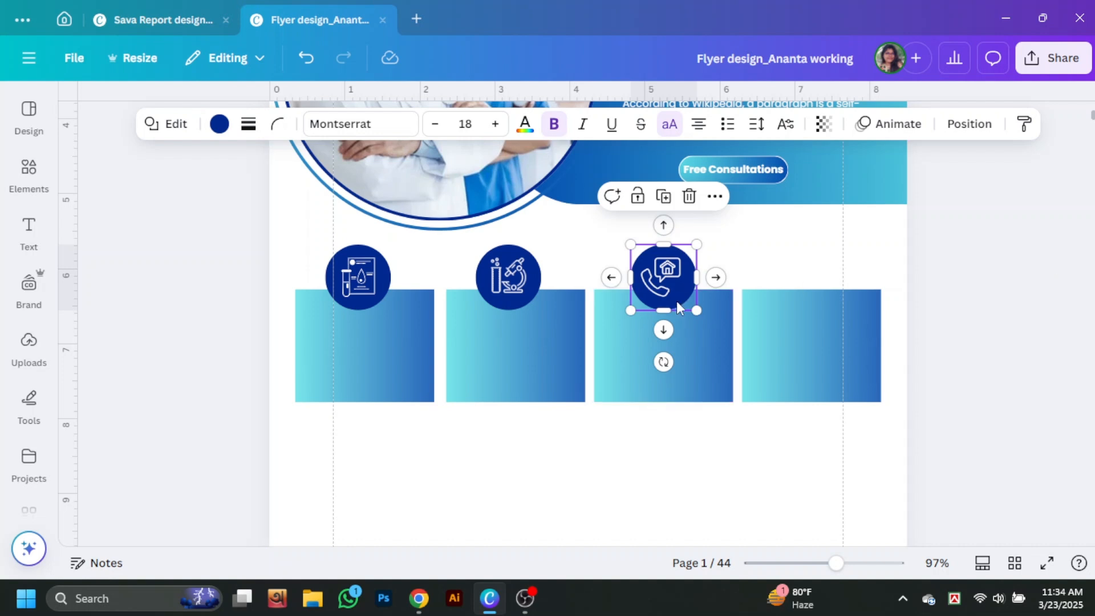
left_click_drag(678, 305, 821, 304)
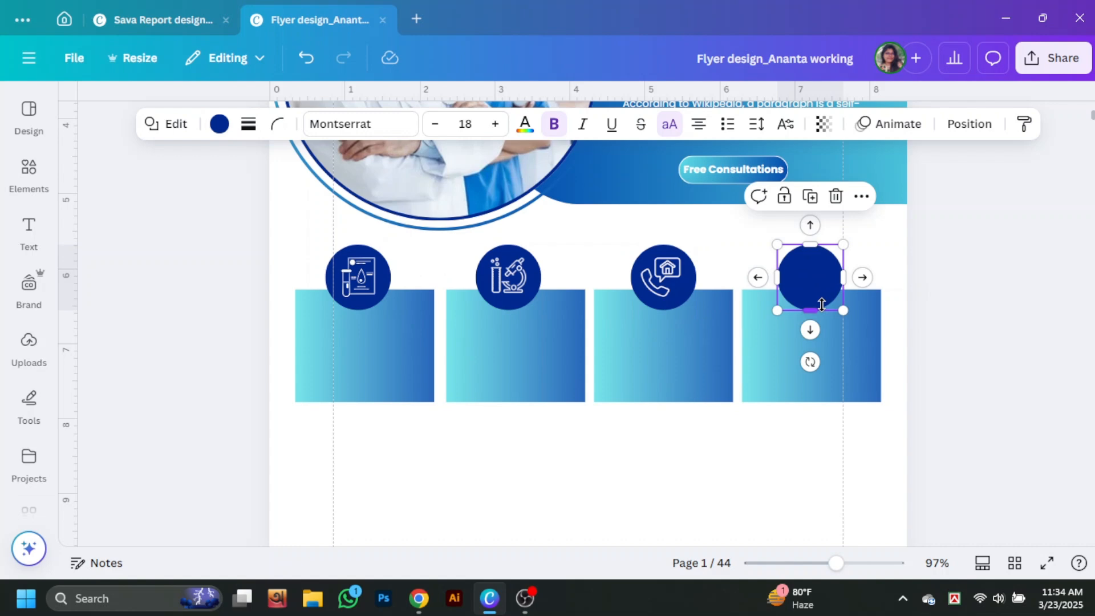
Search the graphics for "emergency" and insert the black outline icon of a phone handset with a medical cross
left_click(29, 171)
left_click_drag(165, 113, 40, 122)
type("emergency")
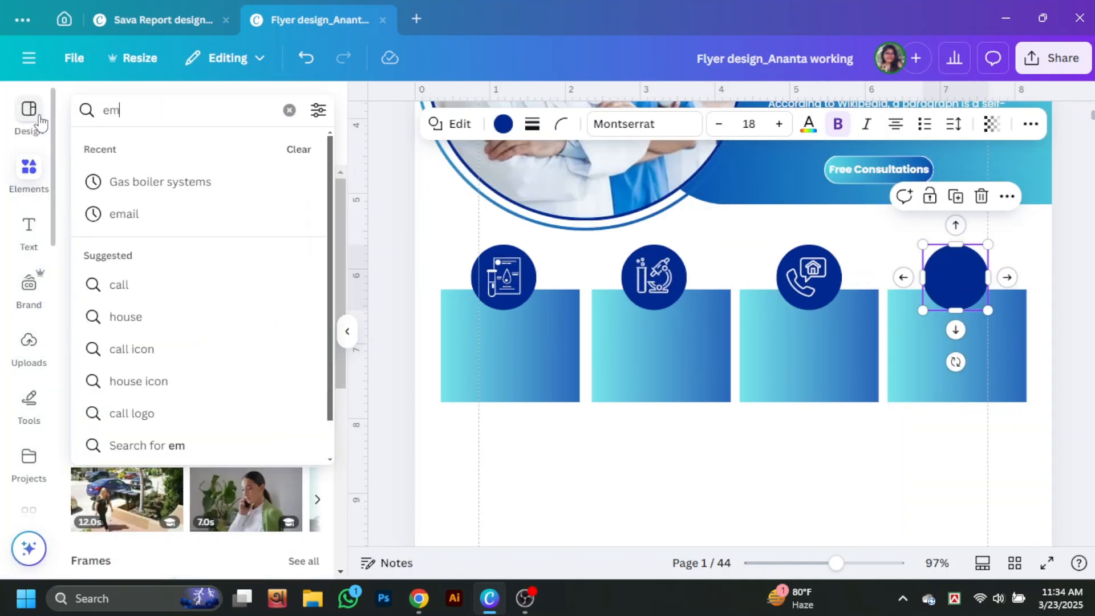
key("Return")
left_click(129, 148)
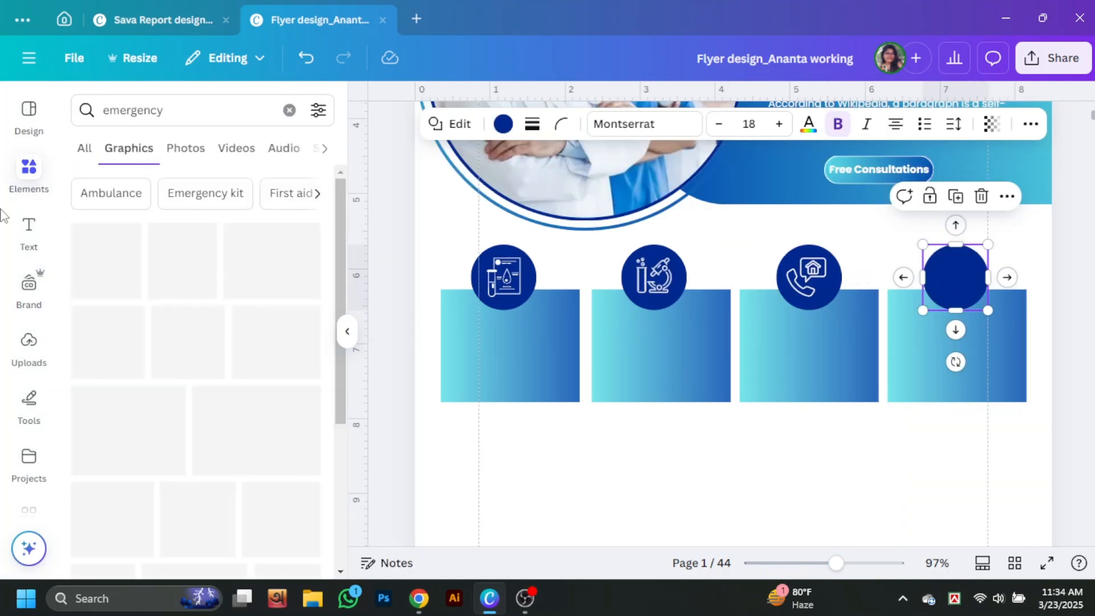
left_click(281, 191)
Shrink the emergency call icon and centre it inside the fourth card's circle
left_click(346, 332)
left_click_drag(587, 245, 754, 306)
left_click_drag(883, 422, 684, 225)
left_click_drag(659, 207, 825, 292)
left_click_drag(807, 271, 813, 275)
Recolour the emergency call icon white
left_click(435, 124)
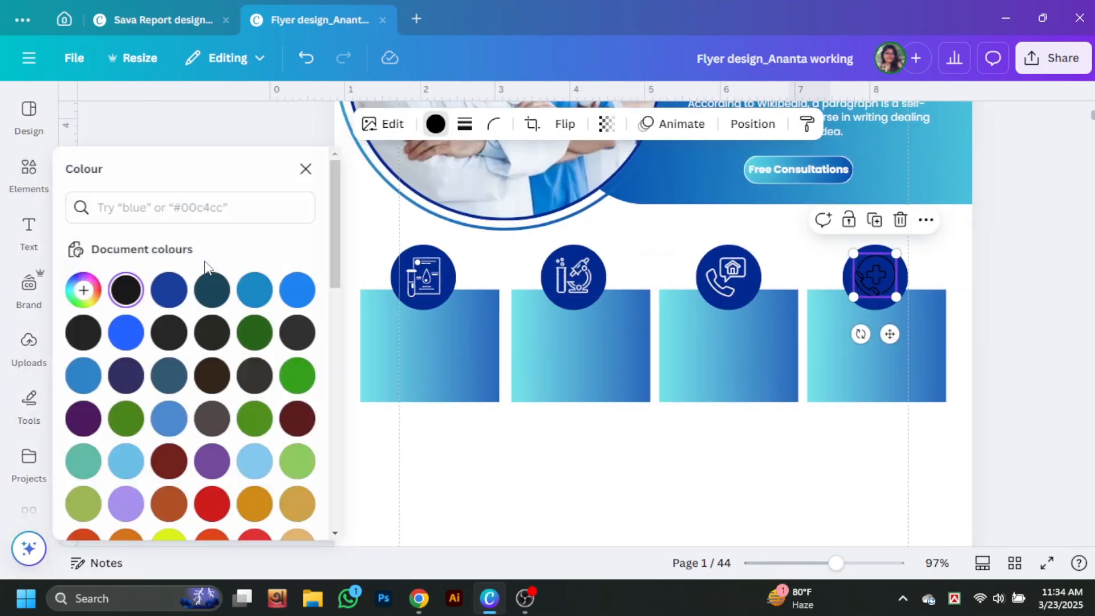
scroll(228, 353, "down", 5)
left_click(303, 494)
left_click(1033, 442)
Change the first card's fill from the gradient to white
left_click(406, 386)
left_click(219, 123)
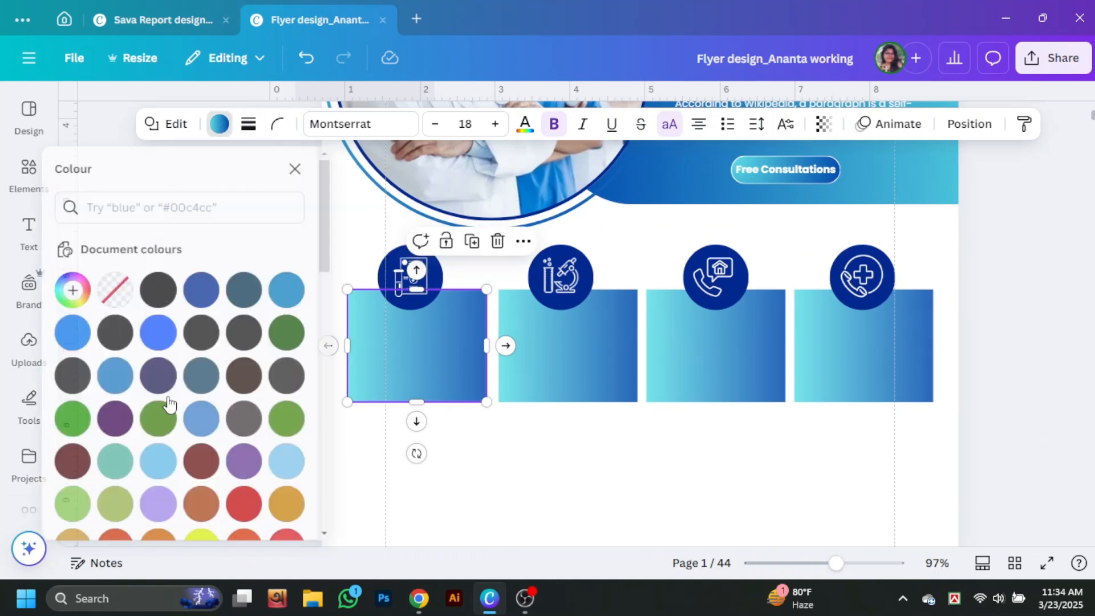
scroll(193, 342, "down", 5)
left_click(131, 444)
left_click(618, 460)
Add a solid border to the first card and colour it with the diagonal light-to-dark blue gradient
left_click(501, 344)
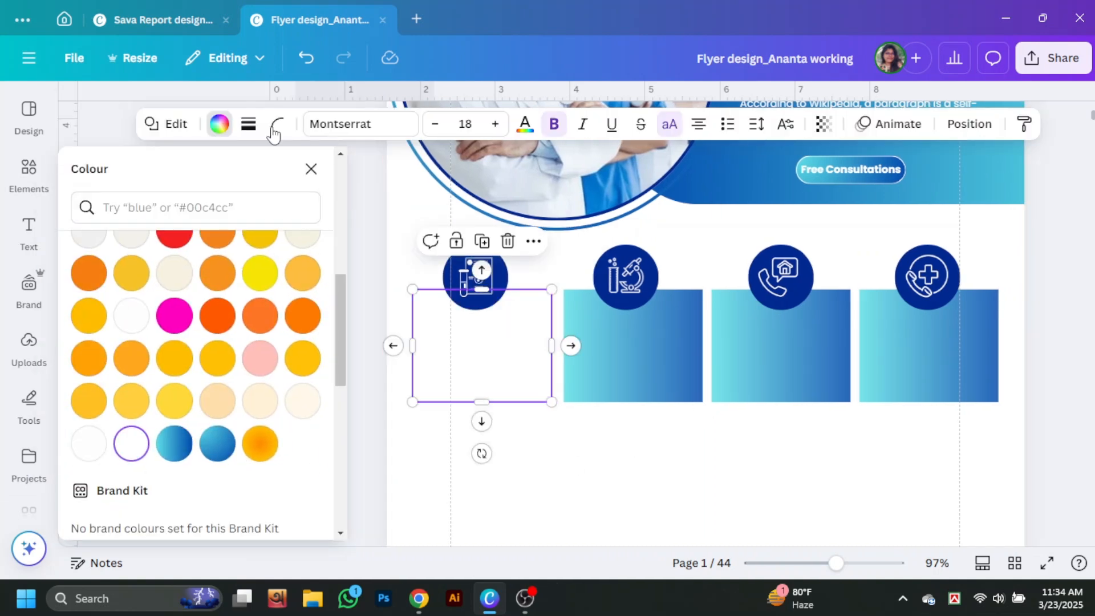
left_click(247, 124)
left_click(203, 172)
left_click(234, 124)
scroll(200, 402, "down", 5)
left_click(174, 444)
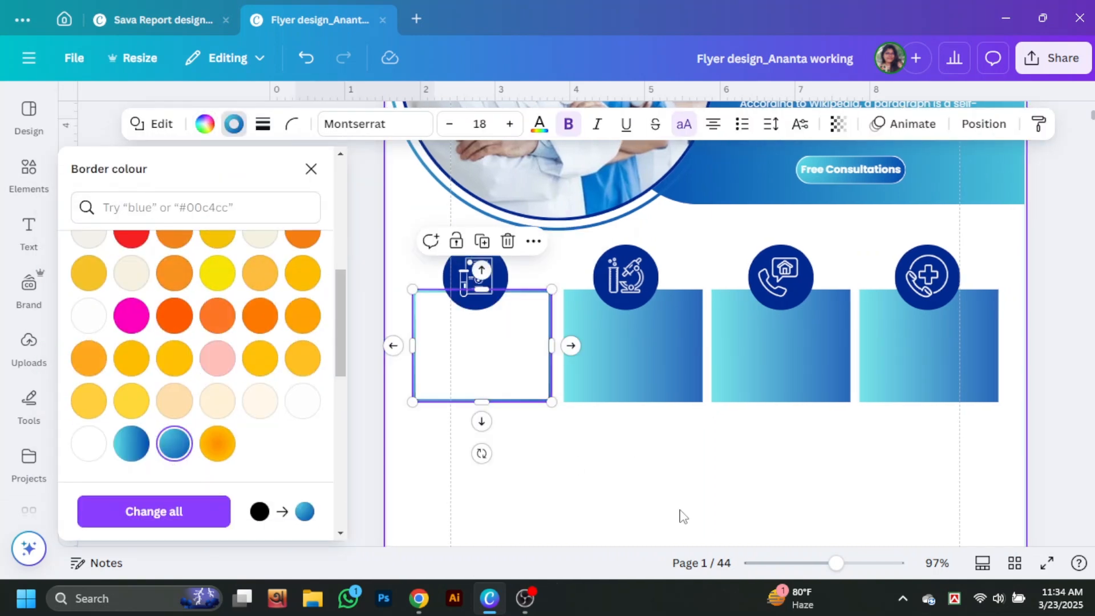
left_click(681, 515)
Set the first card's corner rounding to 20 and make its border slightly thinner
left_click(388, 354)
left_click(262, 126)
left_click(292, 124)
left_click_drag(211, 192, 234, 191)
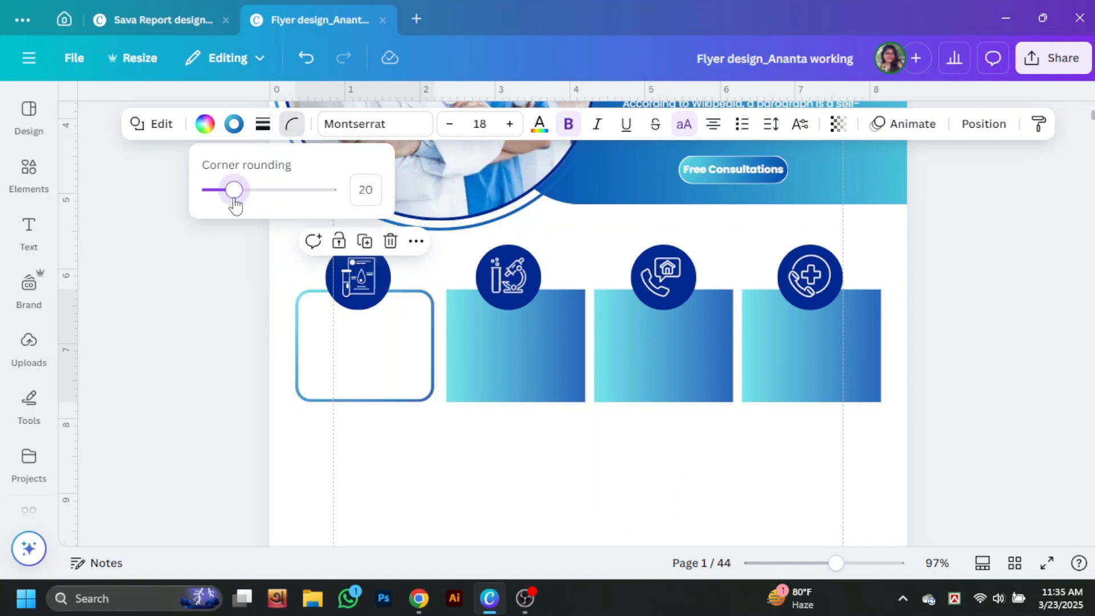
left_click(263, 123)
left_click_drag(167, 229, 376, 359)
Centre the blood test circle and icon horizontally on the first card
left_click(311, 264)
left_click_drag(229, 245, 374, 356)
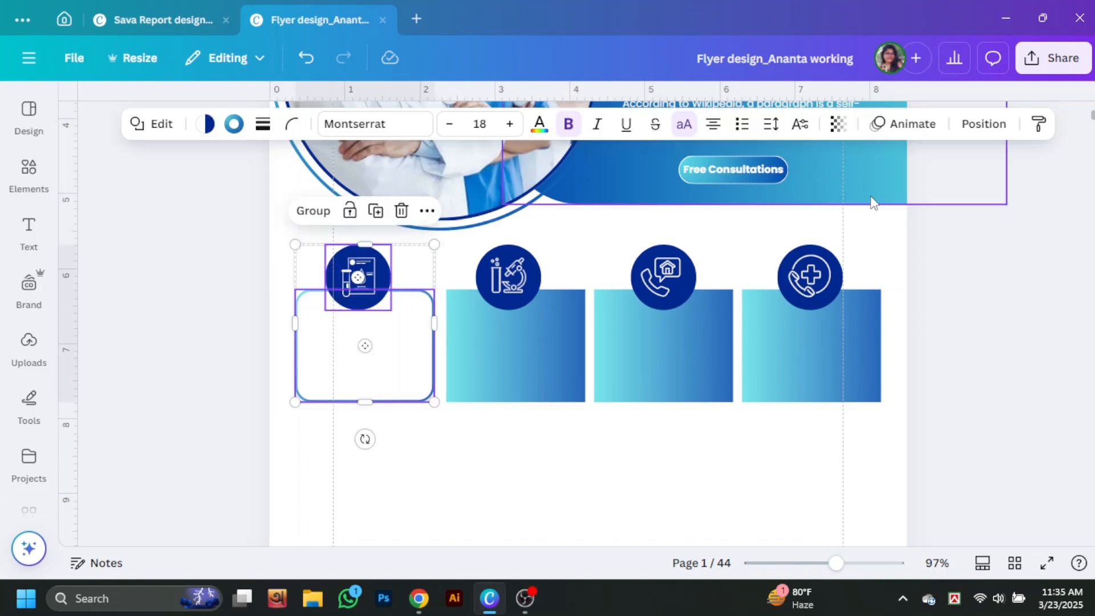
left_click_drag(249, 266, 380, 382)
left_click(966, 131)
left_click(290, 409)
left_click(643, 415)
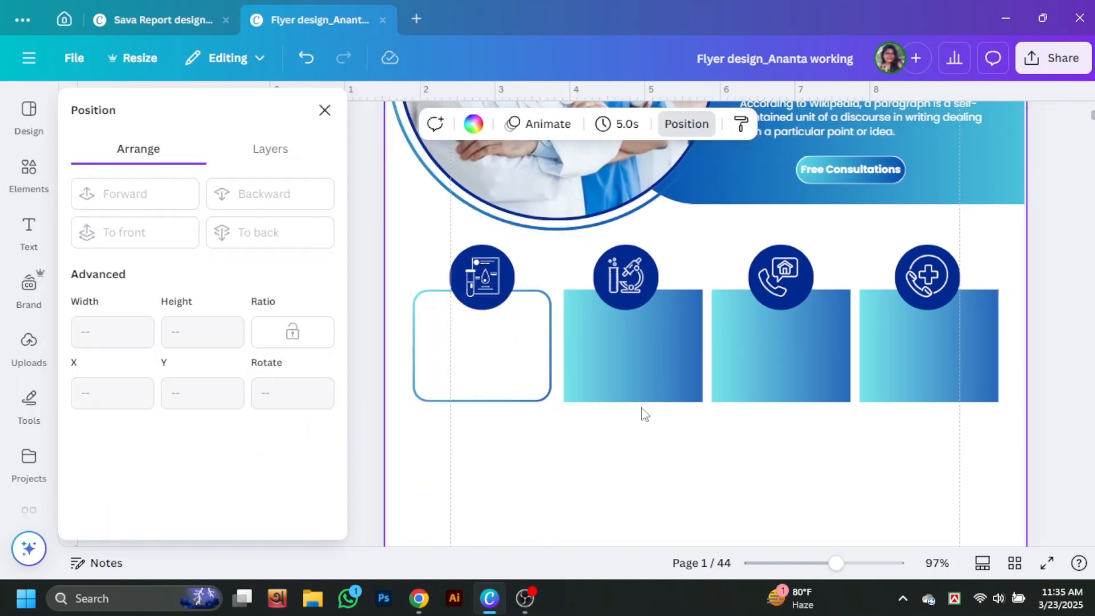
Change the second card's fill from the gradient to white
left_click(639, 374)
left_click(225, 126)
scroll(228, 316, "down", 10)
scroll(176, 294, "up", 1)
left_click(133, 284)
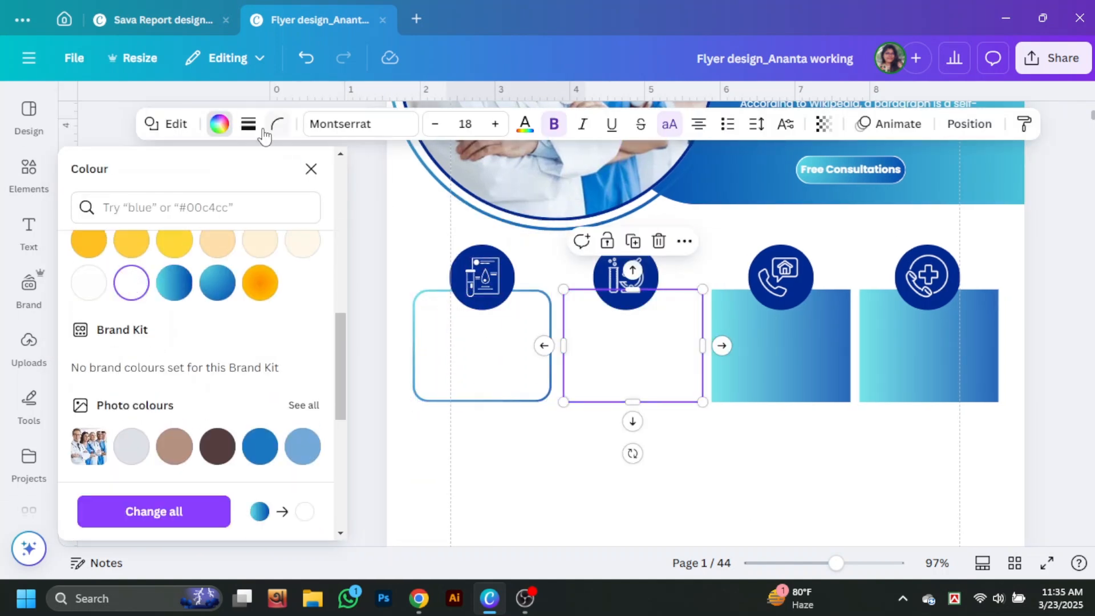
Give the second card a thin solid border and round its corners to match the first card
left_click(253, 127)
left_click(203, 172)
left_click_drag(153, 229, 149, 239)
left_click(292, 124)
left_click_drag(206, 190, 233, 190)
Colour the second card's border with the horizontal light-to-dark blue gradient
left_click(234, 124)
scroll(194, 371, "down", 2)
left_click(174, 443)
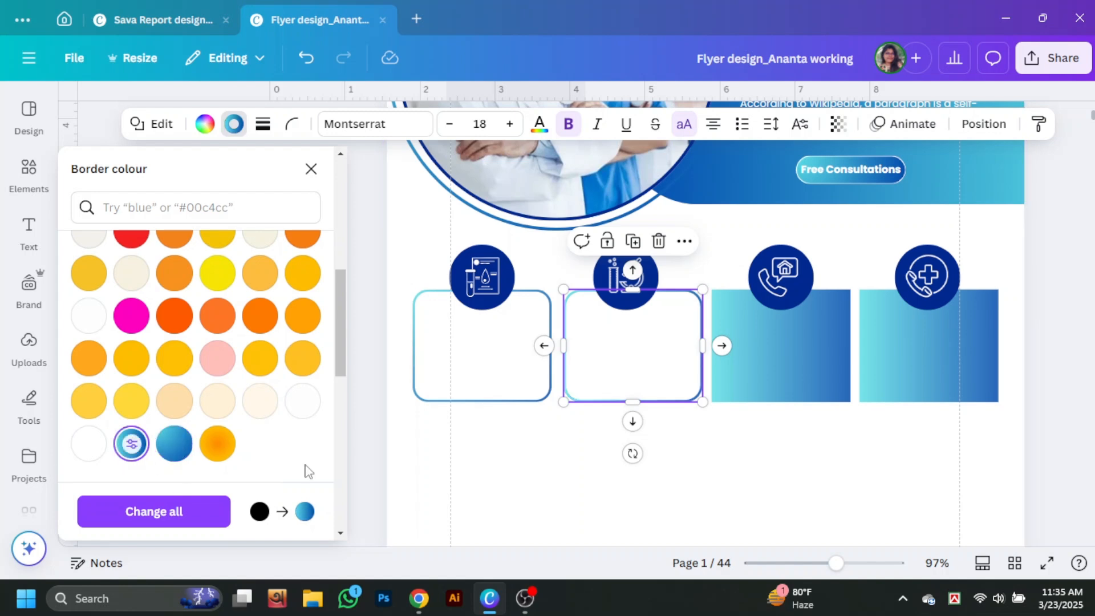
left_click(664, 476)
Change the third card's fill from the gradient to white
left_click(674, 393)
left_click(218, 124)
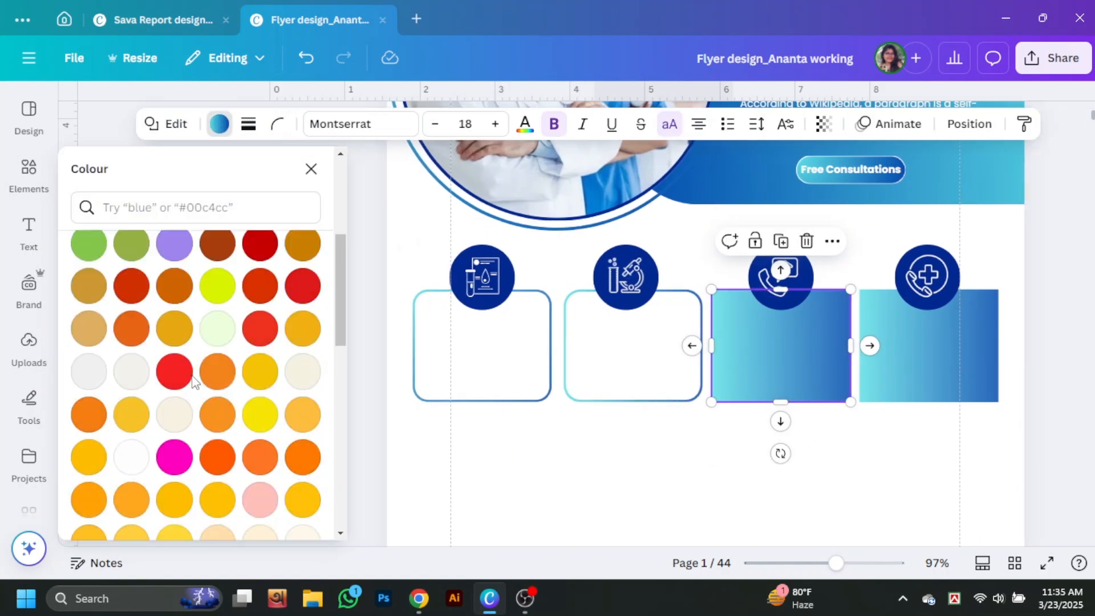
scroll(194, 343, "down", 3)
left_click(131, 443)
Give the third card a solid border of weight 3 and round its corners to match the first two cards
left_click(248, 124)
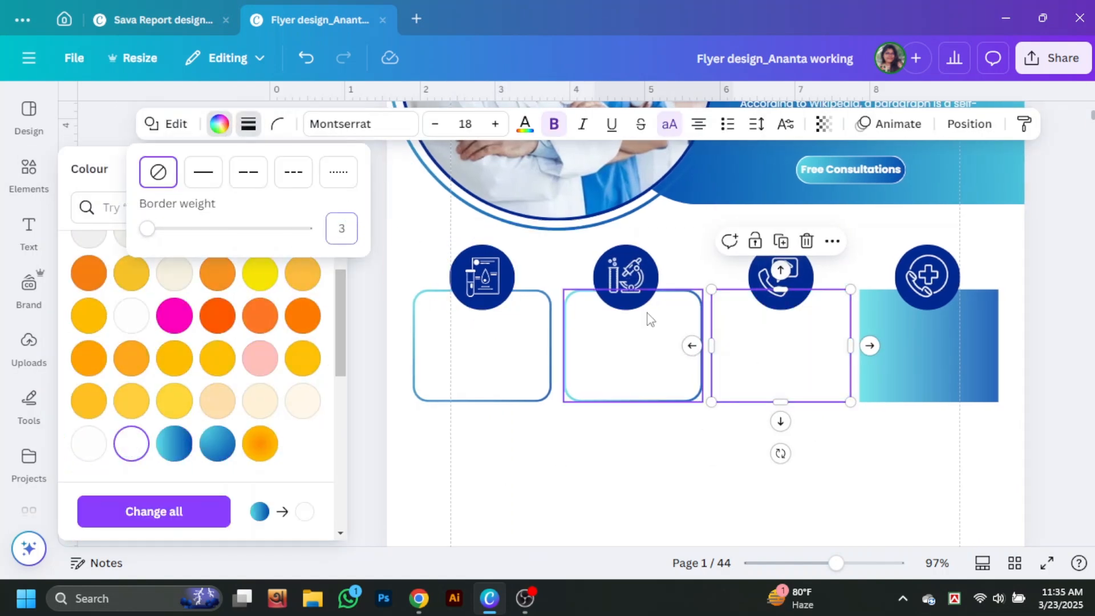
left_click(278, 124)
left_click(248, 124)
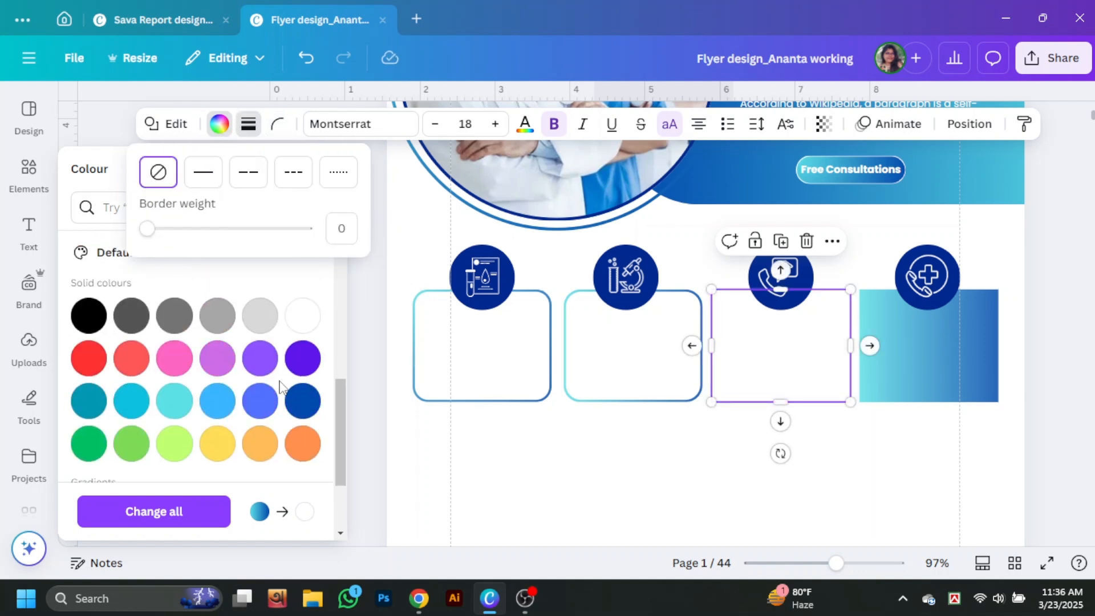
left_click(203, 171)
left_click(344, 228)
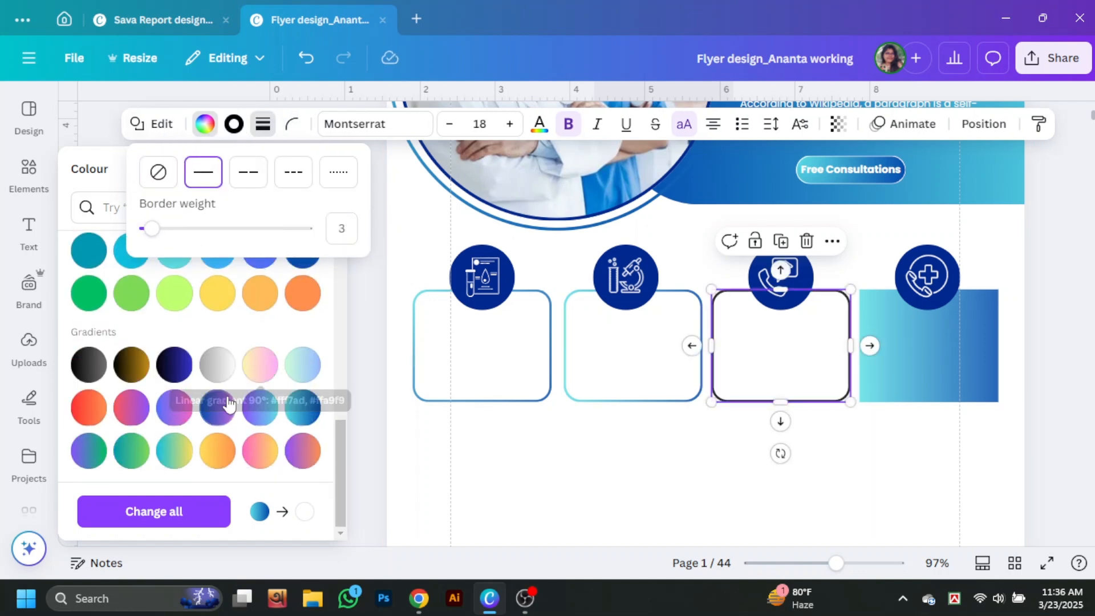
Colour the third card's border with the light-to-dark blue gradient, keeping its fill white
scroll(229, 393, "up", 5)
left_click(217, 457)
left_click(131, 453)
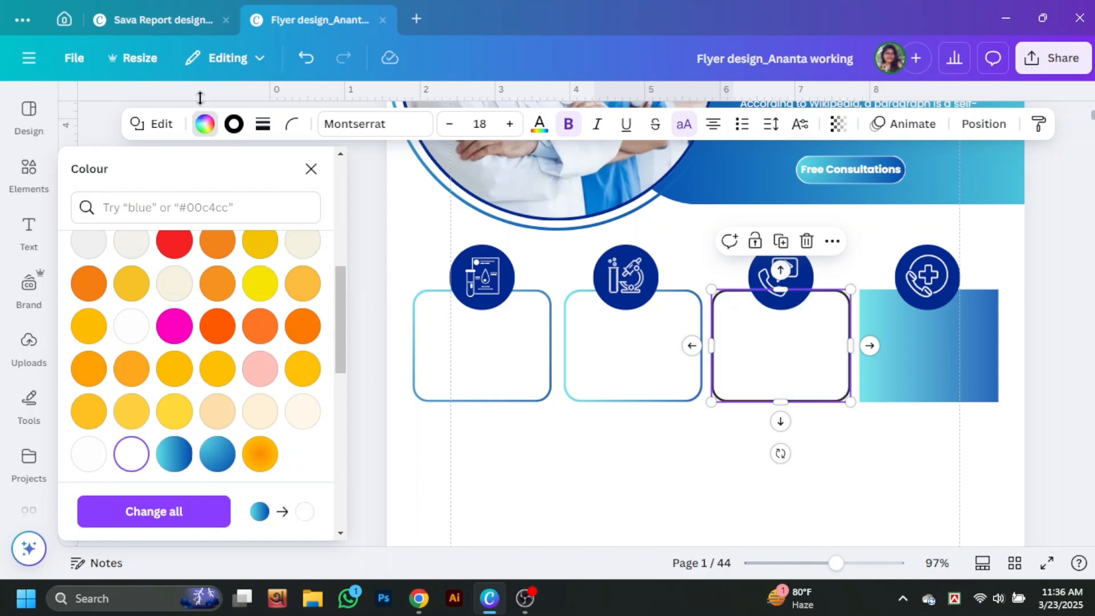
left_click(234, 124)
scroll(217, 393, "down", 5)
left_click(174, 443)
left_click(514, 467)
Change the fourth card's fill from the gradient to white
left_click(827, 371)
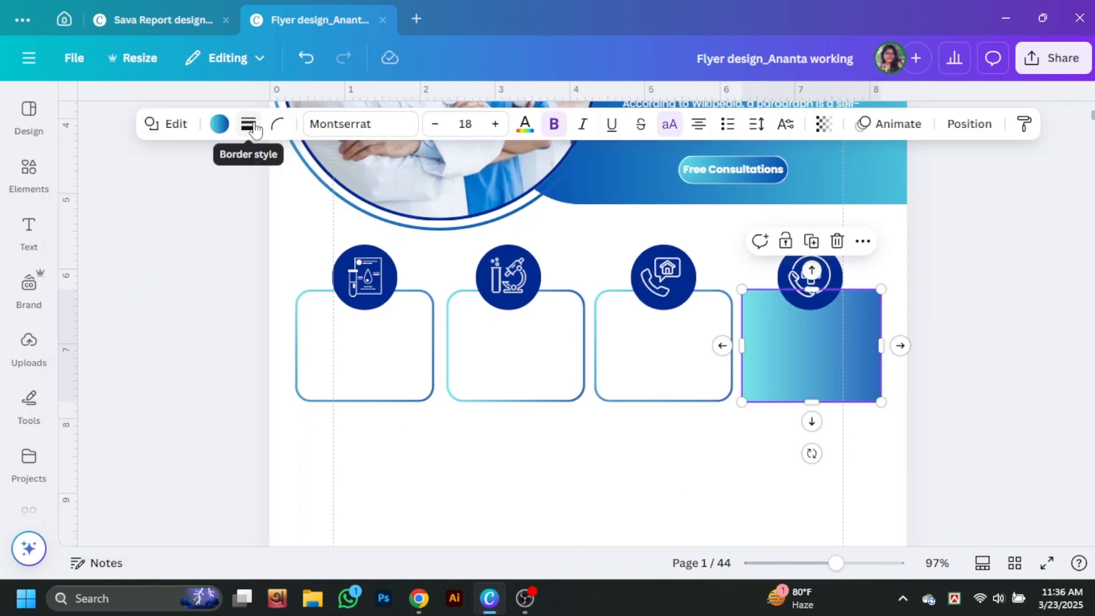
left_click(219, 124)
left_click(131, 282)
Give the fourth card a solid border of weight 4 and round its corners like the others
left_click(248, 124)
left_click(203, 171)
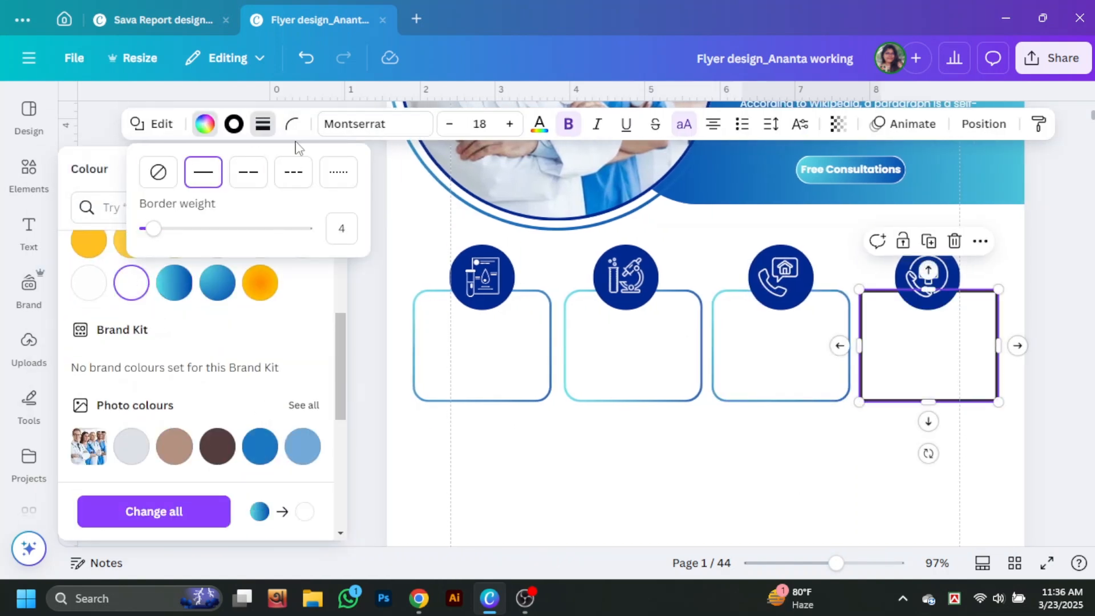
left_click(292, 124)
left_click_drag(203, 189, 238, 197)
Colour the fourth card's border with the diagonal blue gradient and rotate the card 180° to reverse the gradient's direction
left_click(233, 124)
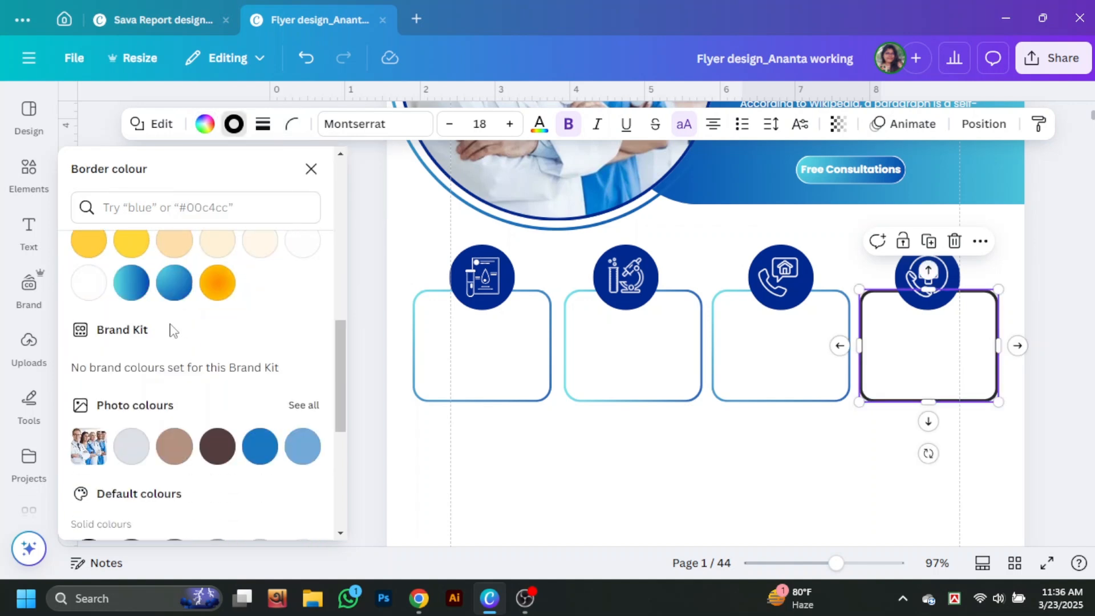
left_click(167, 292)
left_click_drag(928, 453, 927, 213)
Recolour the first card's icon circle bright blue
left_click(640, 276)
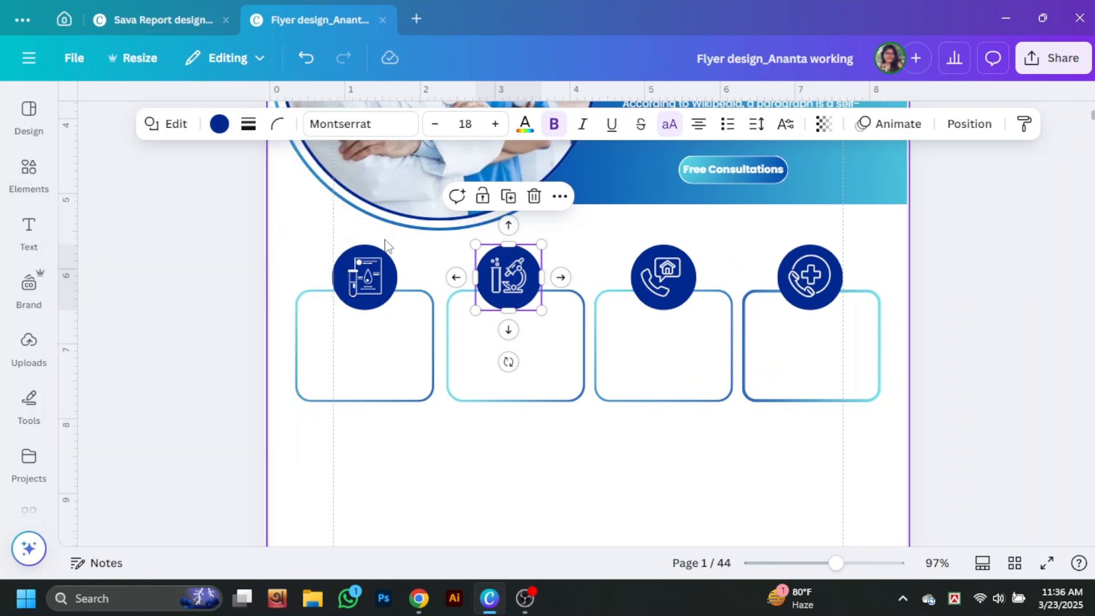
left_click(377, 255)
left_click(220, 123)
scroll(215, 343, "down", 3)
scroll(211, 342, "up", 3)
left_click(176, 334)
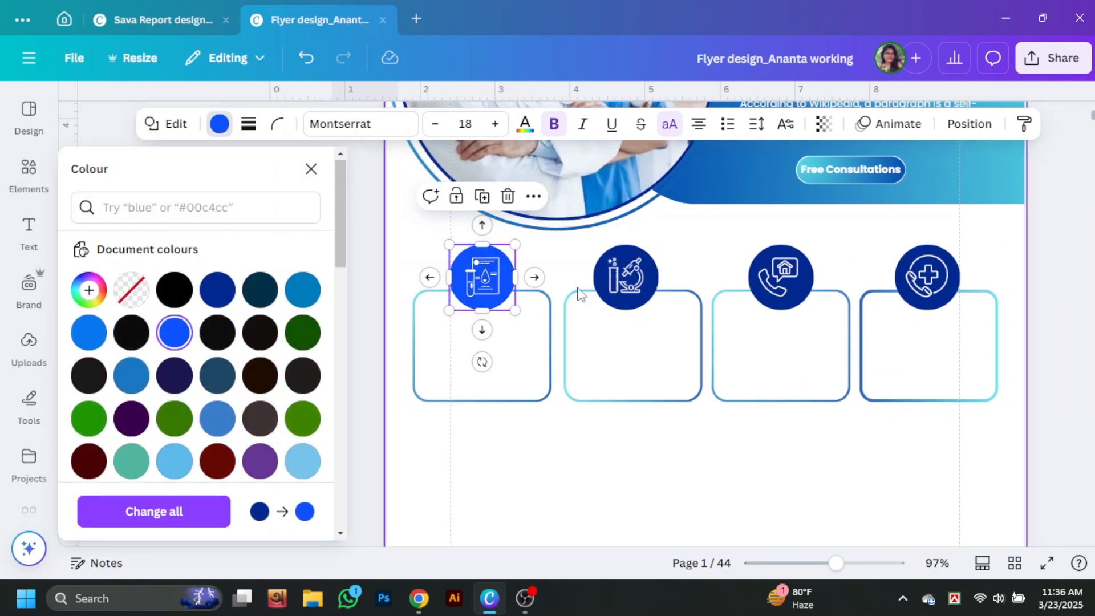
Recolour the second card's icon circle light blue and the fourth card's circle medium blue
left_click(615, 279)
left_click(303, 461)
left_click(926, 278)
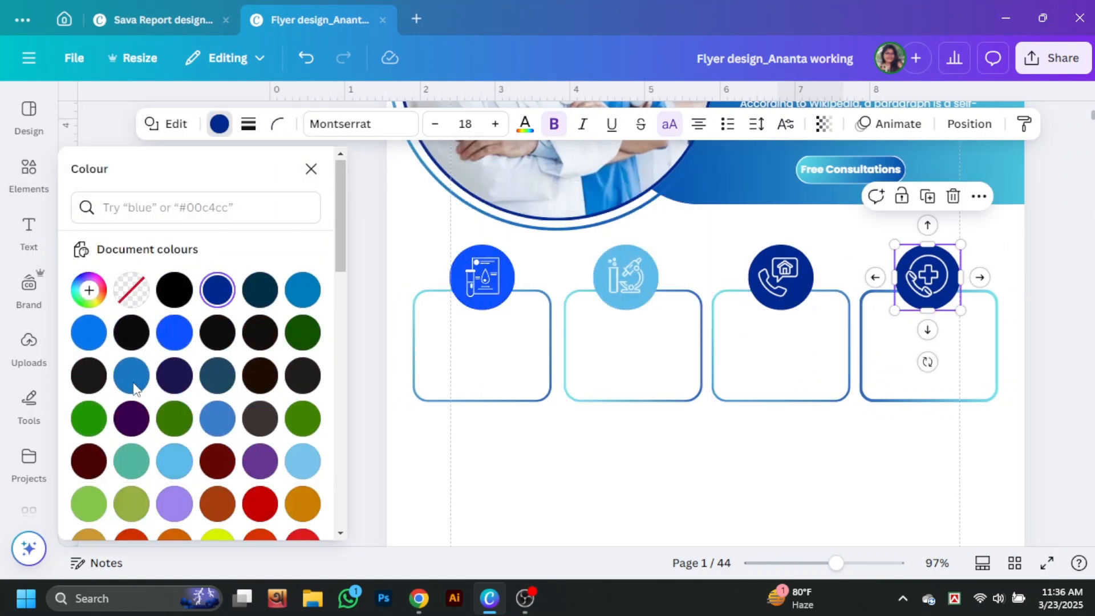
scroll(297, 400, "down", 2)
left_click(217, 296)
left_click(132, 296)
left_click(1050, 382)
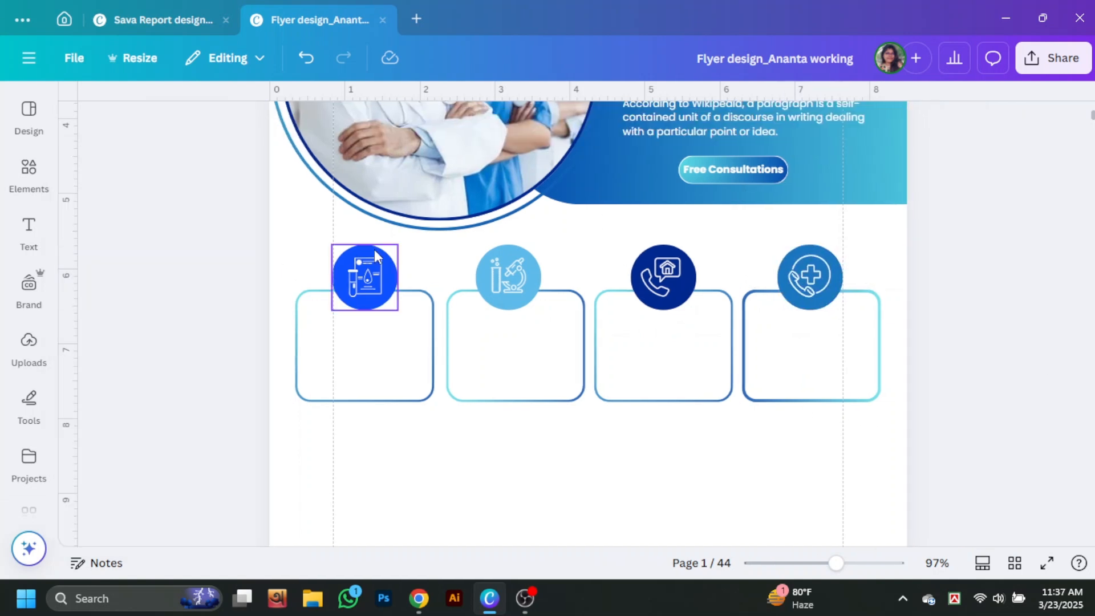
Change the first card's icon circle to a softer medium blue
left_click(374, 254)
left_click(220, 124)
left_click(130, 252)
left_click(1061, 434)
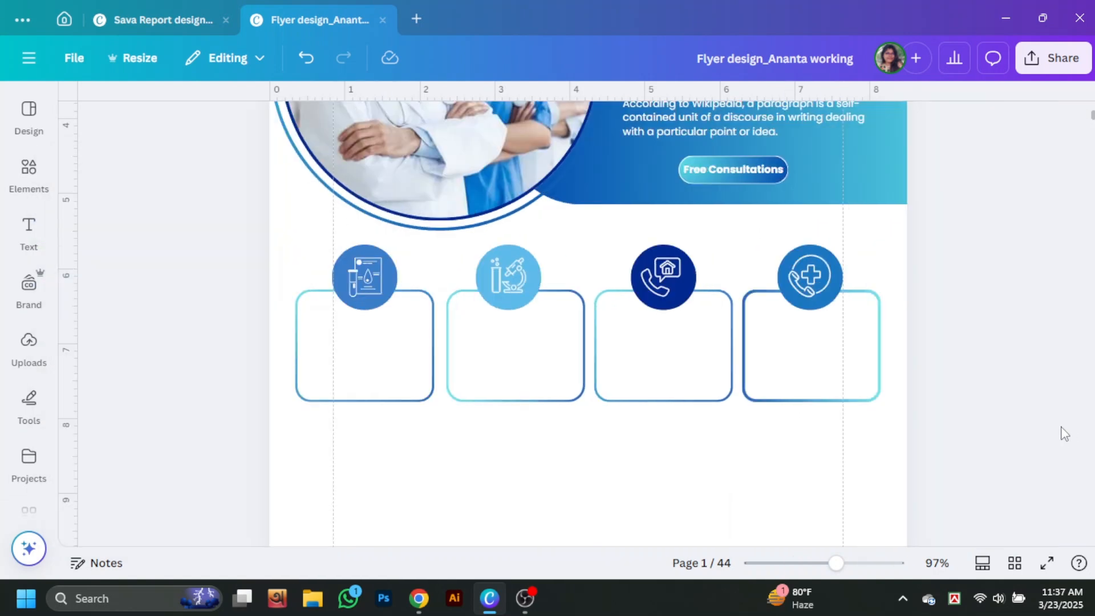
Copy the banner headline onto the first card, colour it black and shrink it to card-title size
scroll(1062, 405, "up", 3)
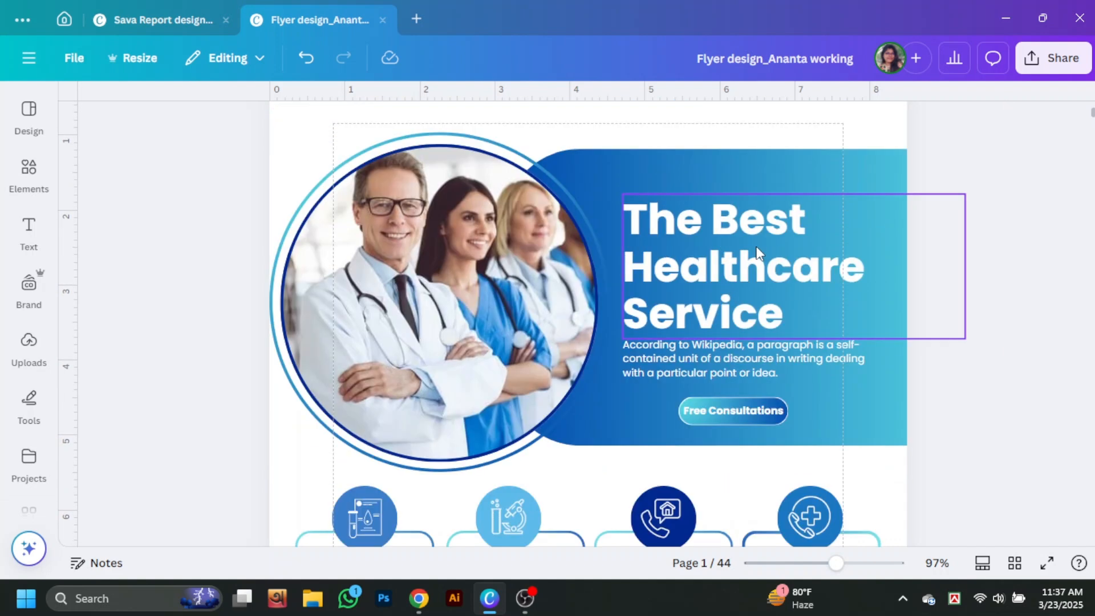
scroll(684, 280, "down", 3)
left_click_drag(754, 261, 368, 361)
left_click(411, 126)
left_click(132, 292)
left_click_drag(754, 442, 537, 349)
left_click(502, 445)
Reword the first card's title as "Blood Test" and place it just below the icon circle
double_click(361, 324)
type("Blood Pressure")
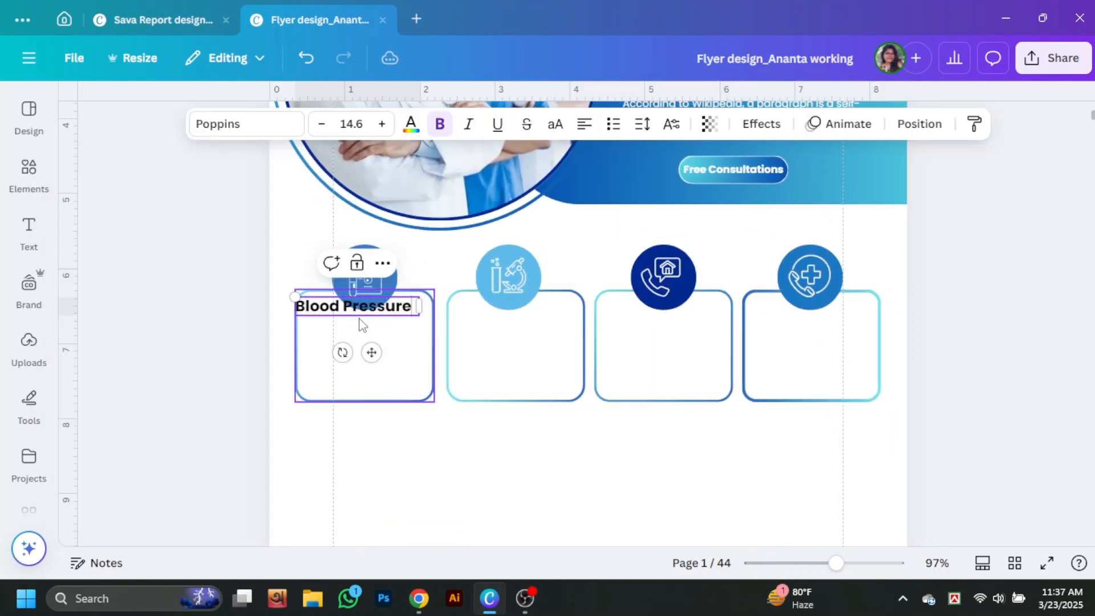
left_click(371, 444)
left_click_drag(348, 306, 355, 320)
double_click(376, 318)
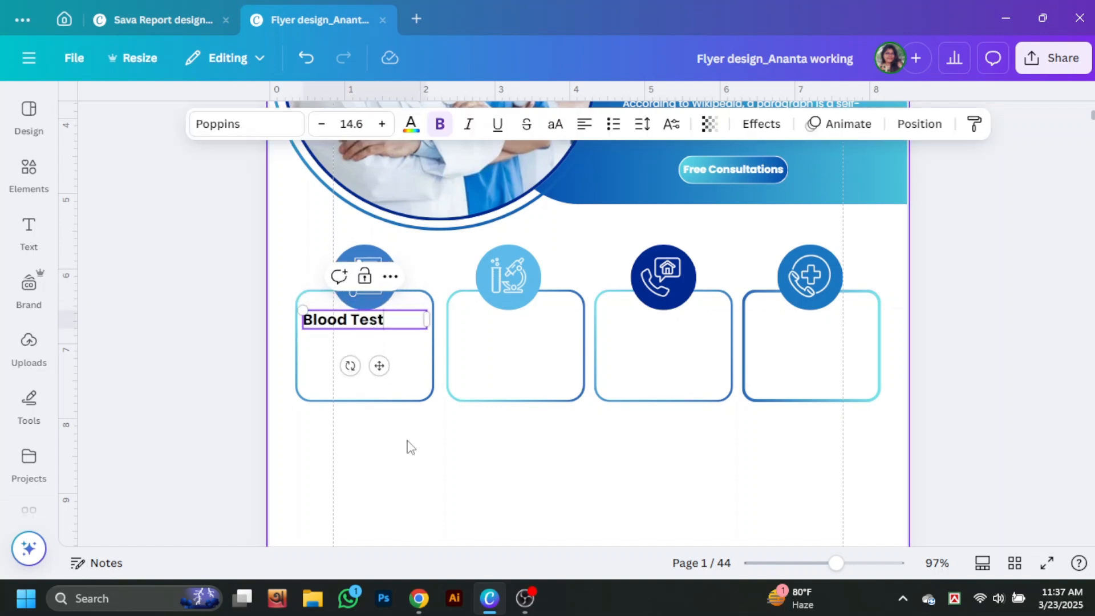
left_click(411, 446)
Copy the title to the other three cards and retitle them "Lab Test", "House Call" and "Emergency"
left_click(393, 320)
left_click_drag(427, 320, 550, 327)
left_click(392, 436)
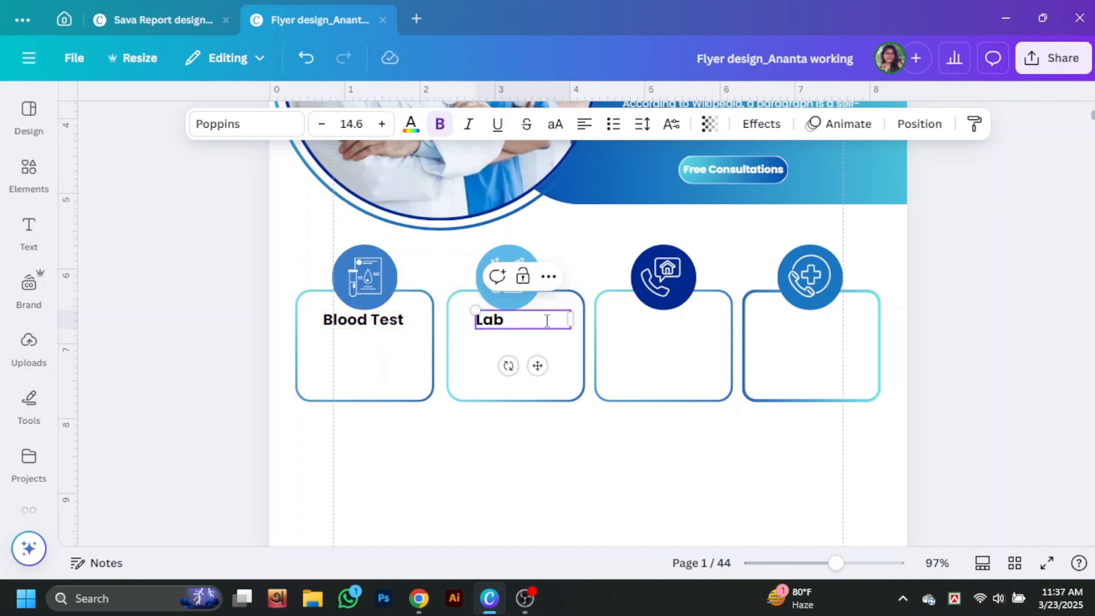
key("Escape")
left_click_drag(549, 321, 898, 321)
double_click(831, 328)
Centre the circle, icon and title horizontally on the Emergency, House Call and Lab Test cards
left_click_drag(814, 225, 837, 423)
left_click(968, 125)
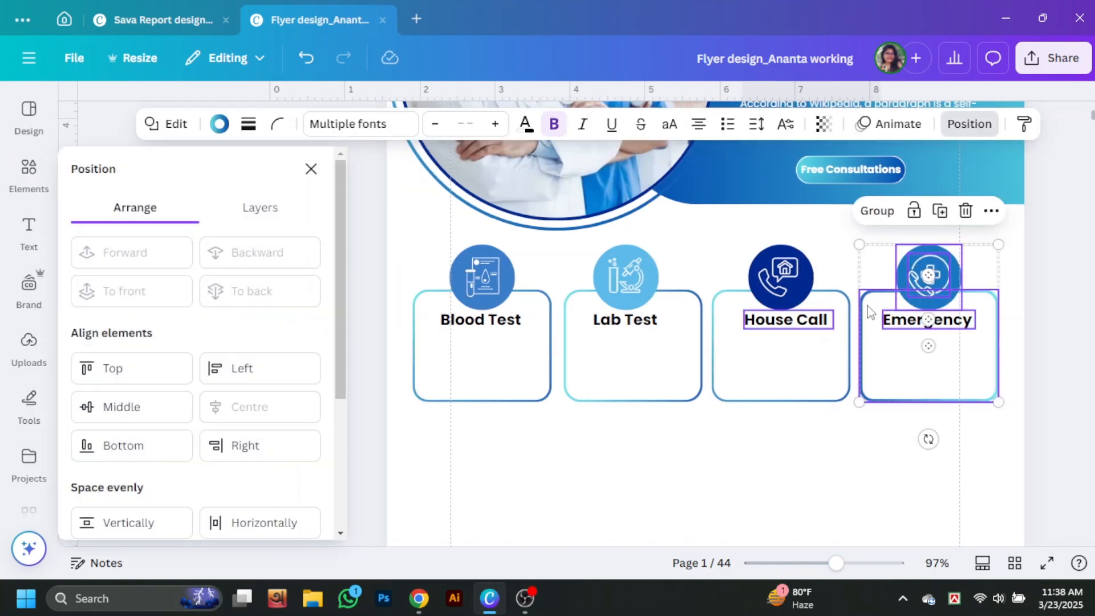
left_click(778, 320)
left_click(624, 325)
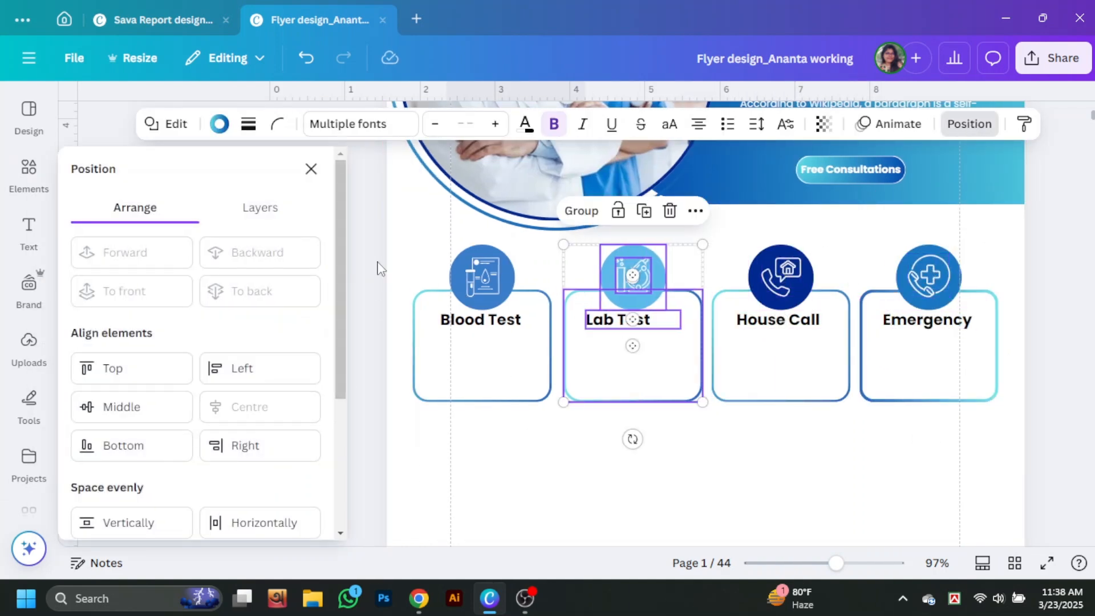
Narrow the Lab Test title's text box and centre that card's elements horizontally again
left_click(749, 440)
left_click(661, 320)
left_click_drag(675, 320, 654, 320)
left_click_drag(693, 222, 627, 425)
key("ctrl+z")
left_click(251, 407)
Centre the circle, icon and title horizontally on the Blood Test card
left_click_drag(403, 273, 500, 442)
left_click(256, 408)
left_click(784, 488)
Shift the banner's description paragraph slightly to the left
scroll(889, 211, "up", 1)
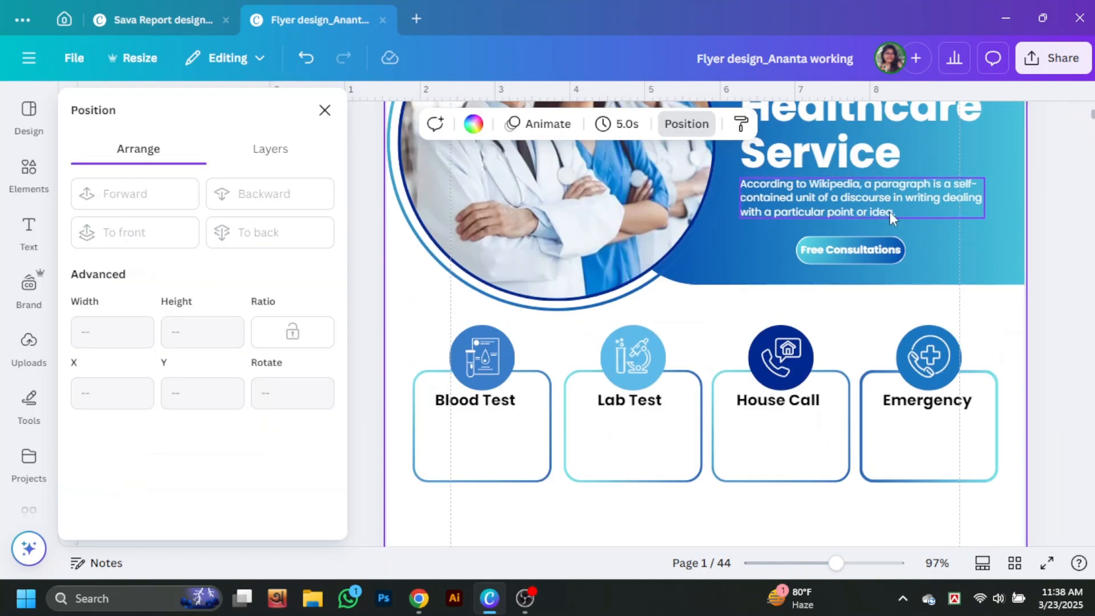
left_click_drag(890, 211, 880, 212)
key("Escape")
key("Escape")
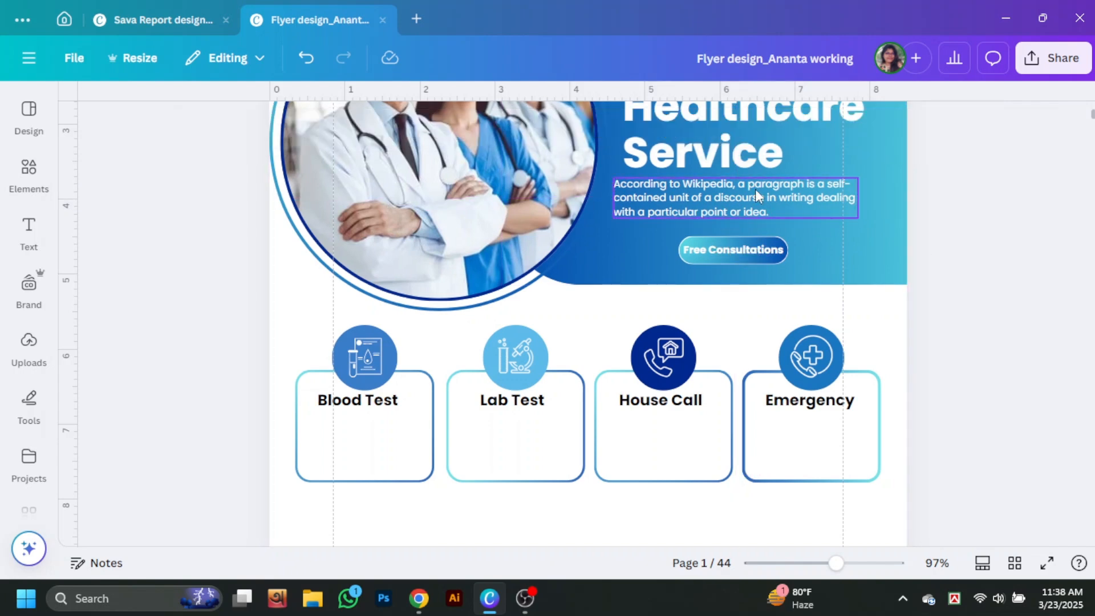
Copy the banner paragraph onto the Blood Test card, colour it black and shrink it to fit below the title
left_click_drag(755, 191, 449, 428, "alt")
left_click(411, 124)
left_click(131, 289)
left_click_drag(670, 435, 553, 434)
left_click(506, 455)
left_click_drag(548, 496, 482, 499)
left_click_drag(514, 444, 535, 450)
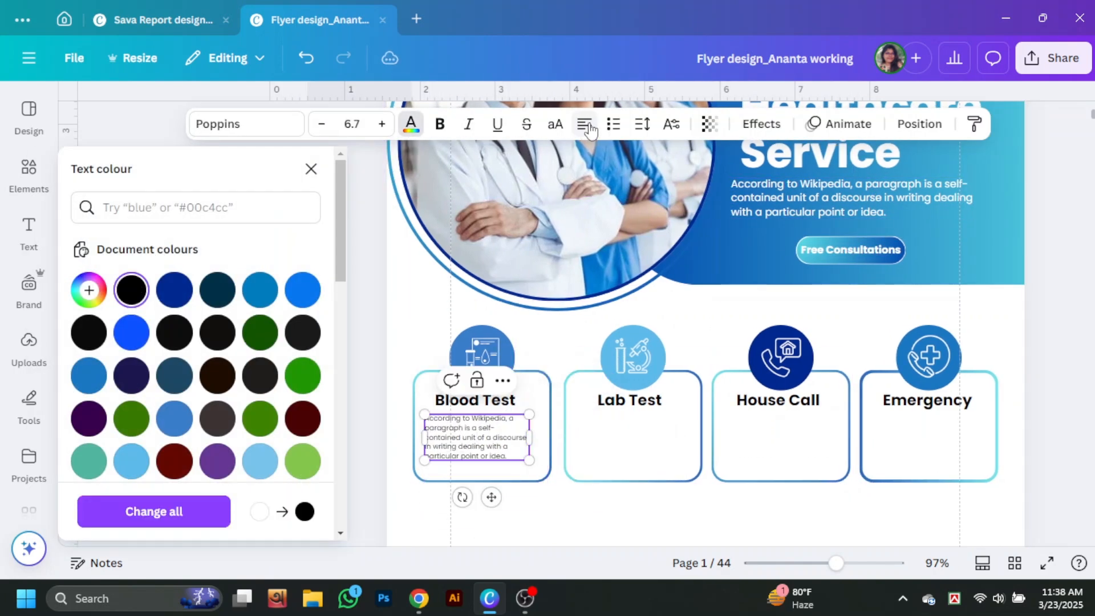
Centre-align the Blood Test card's description and set its font size to 7
left_click(587, 126)
left_click(382, 125)
left_click(352, 124)
type("7")
key("Return")
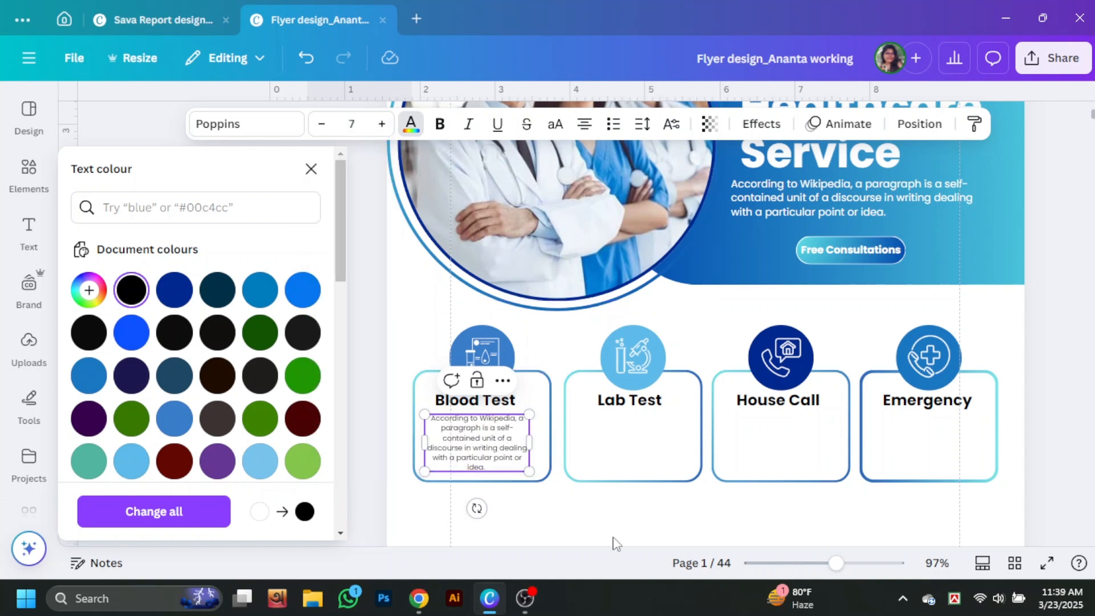
left_click(614, 544)
Copy the Blood Test description onto the Lab Test, House Call and Emergency cards
left_click_drag(368, 436, 818, 439, "alt")
left_click(919, 443)
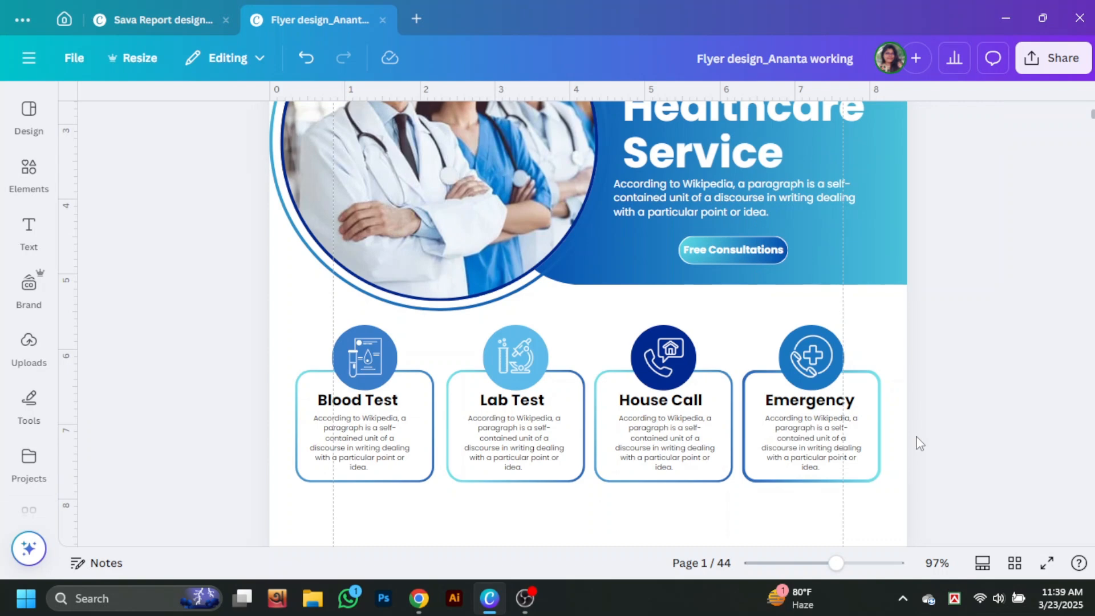
scroll(918, 436, "up", 2)
scroll(974, 402, "down", 2)
scroll(974, 402, "up", 2)
scroll(1007, 427, "down", 4)
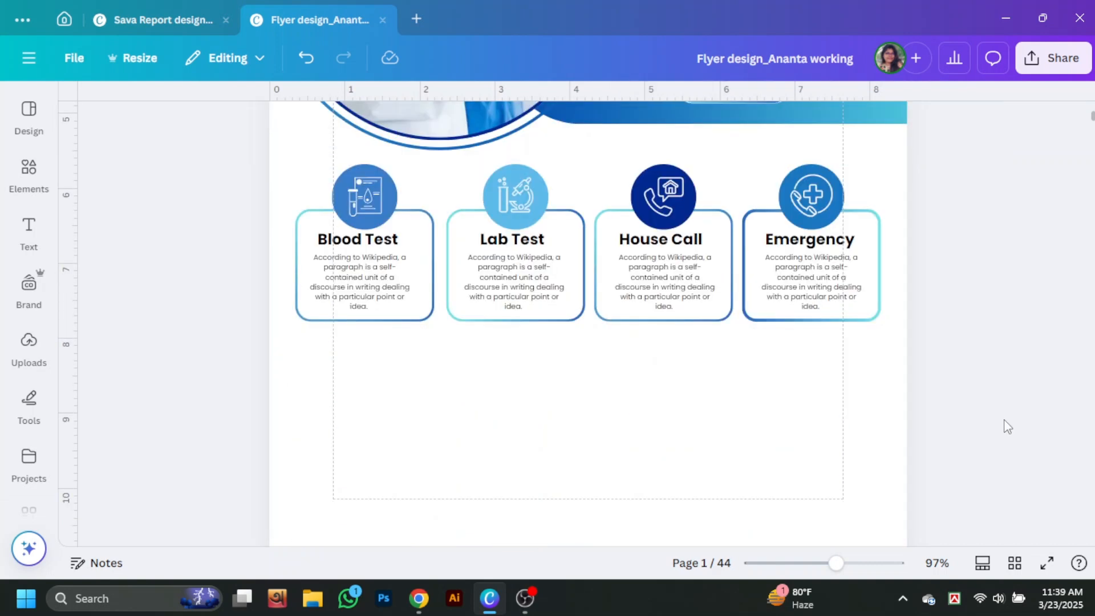
Search the elements for "shape" and insert a square
left_click(31, 171)
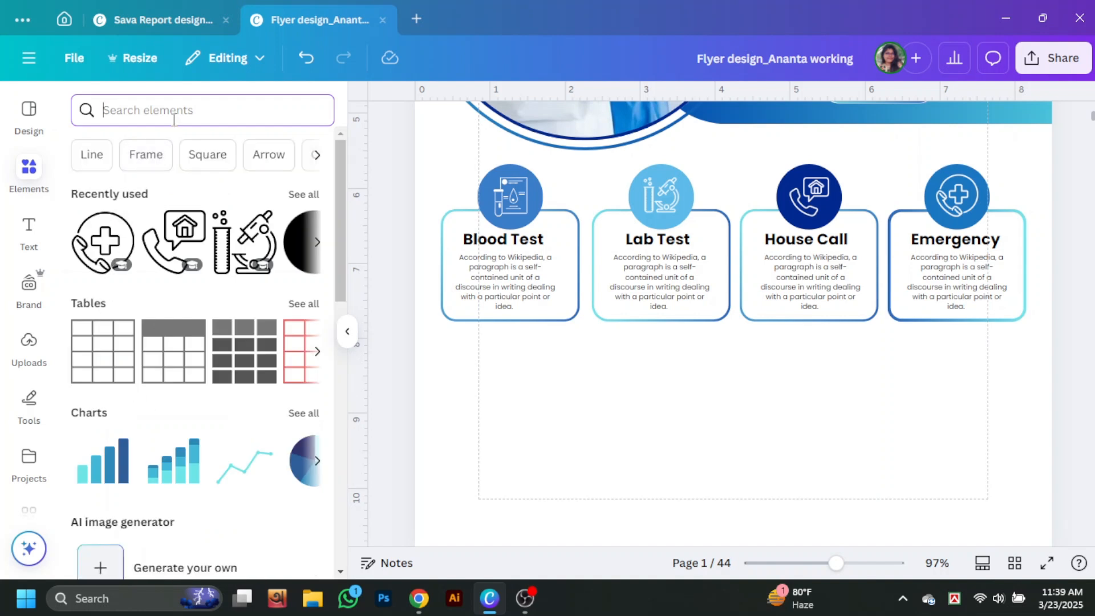
left_click(149, 112)
type("shape")
key("Return")
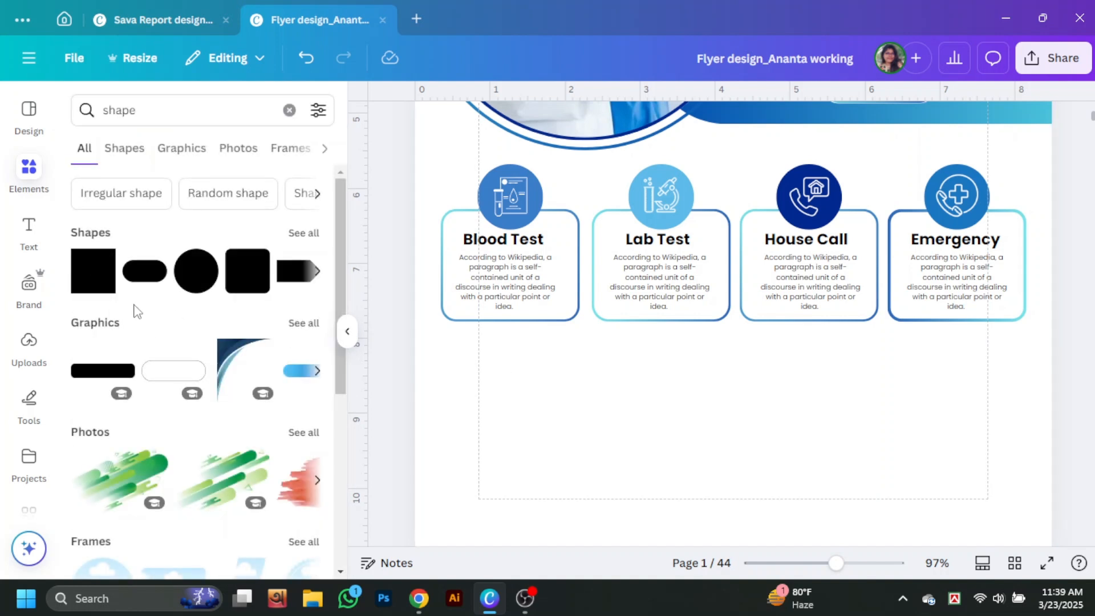
left_click(93, 270)
Stretch the square into a horizontal band about 1 inch high across the full page width, just below the service cards
left_click(347, 331)
left_click_drag(379, 451, 342, 432)
left_click_drag(460, 432, 920, 432)
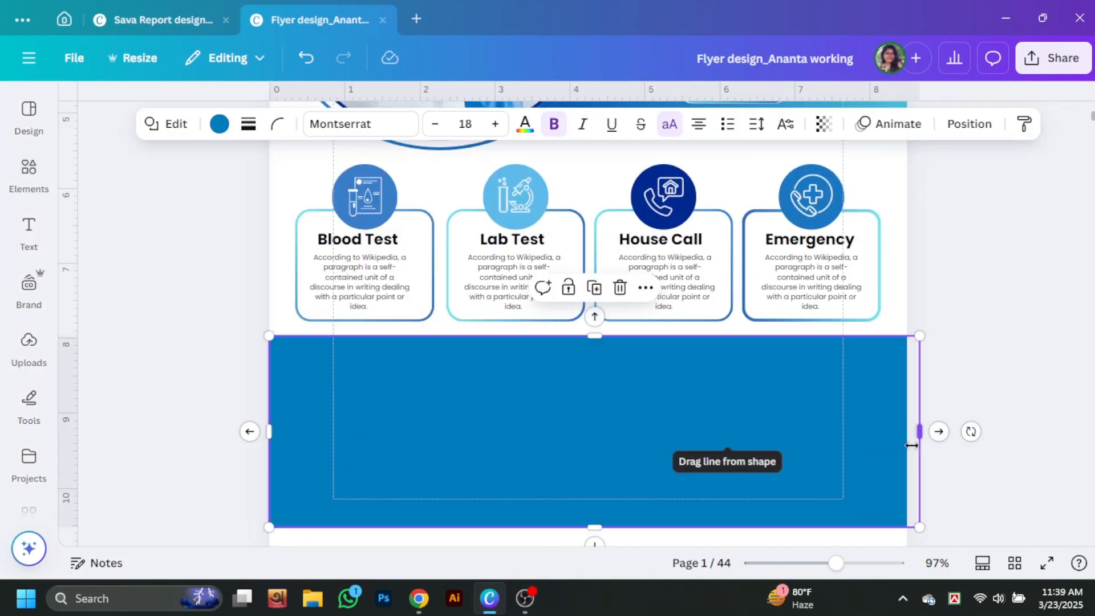
left_click_drag(268, 432, 258, 431)
left_click_drag(589, 526, 587, 327)
Fill the band with the diagonal light-to-dark blue gradient
left_click(219, 124)
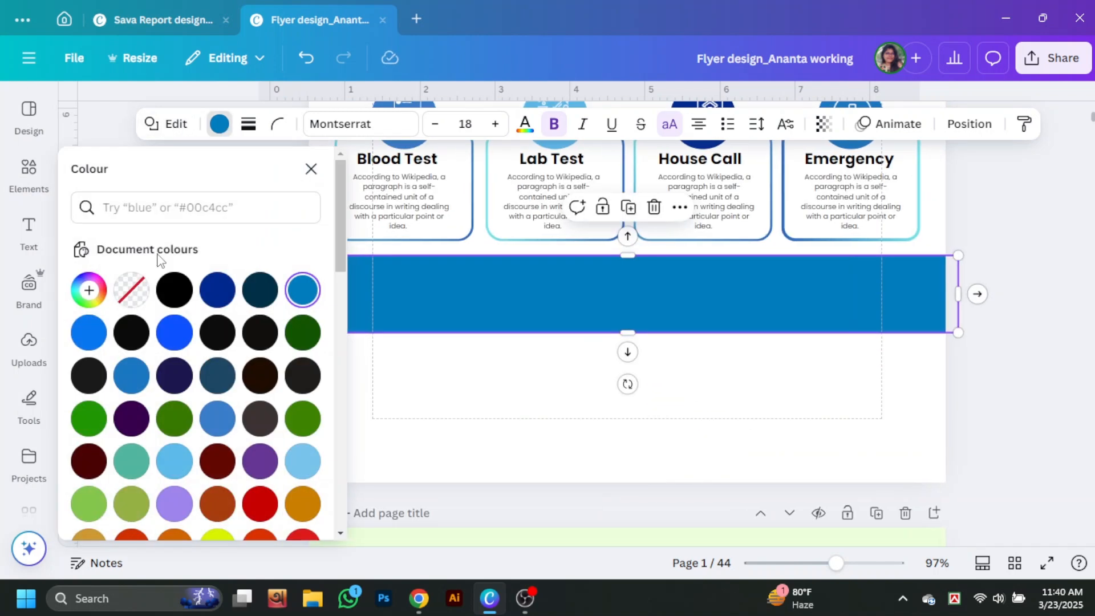
scroll(171, 388, "down", 5)
left_click(217, 285)
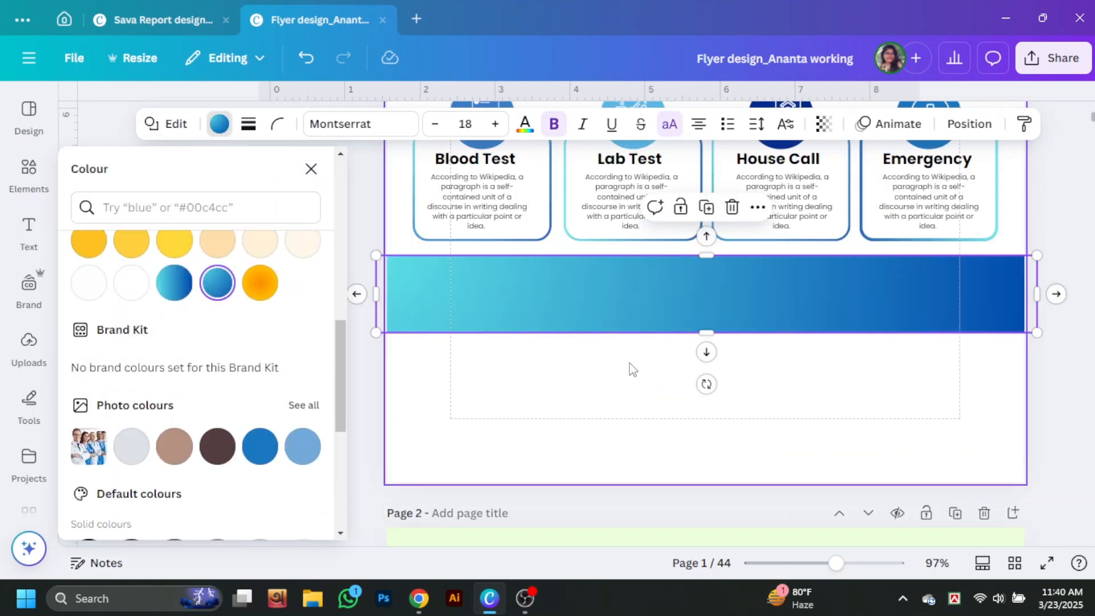
left_click(574, 343)
Widen the gradient band slightly further past both side edges of the page
left_click(513, 308)
left_click_drag(376, 294, 363, 294)
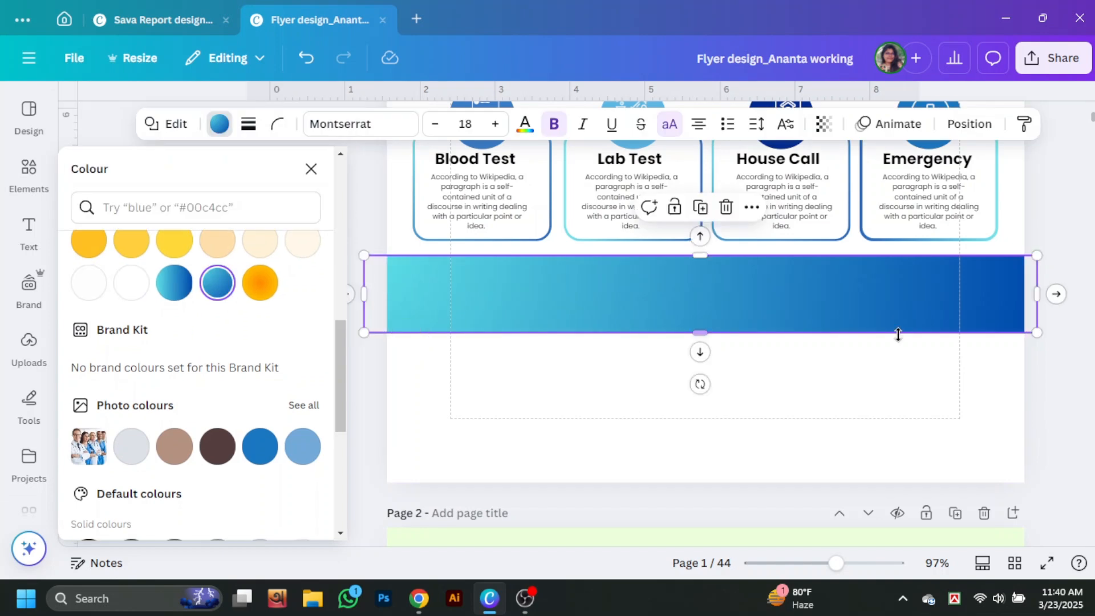
left_click_drag(1037, 294, 1050, 294)
left_click(1051, 391)
Set the gradient band's transparency to 61
left_click(822, 123)
left_click_drag(860, 186, 814, 186)
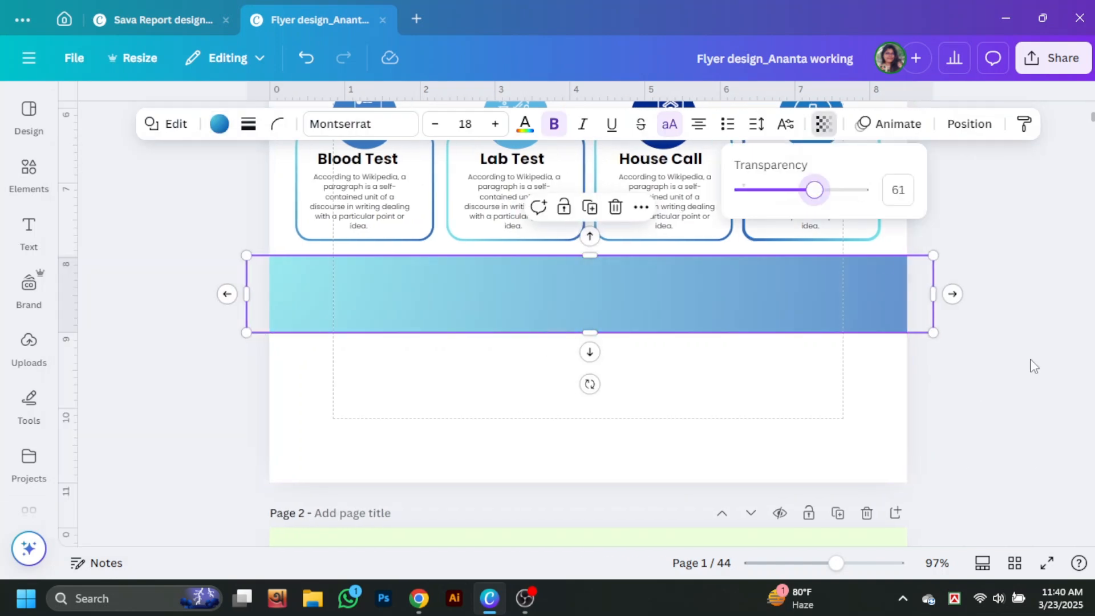
left_click(1031, 367)
Enlarge the gradient band to about 2 inches high and move it up over the lower half of the service cards
scroll(1022, 416, "up", 3)
left_click(632, 488)
left_click_drag(613, 416, 609, 341)
Send the gradient band behind the service cards
right_click(641, 371)
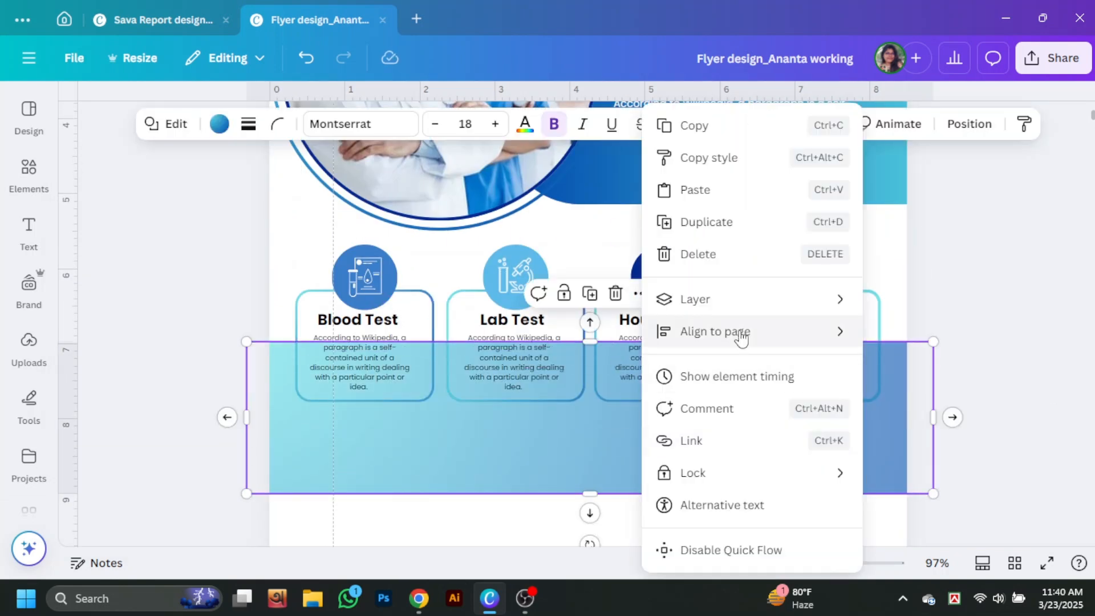
mouse_move(718, 306)
left_click(515, 412)
left_click(1043, 358)
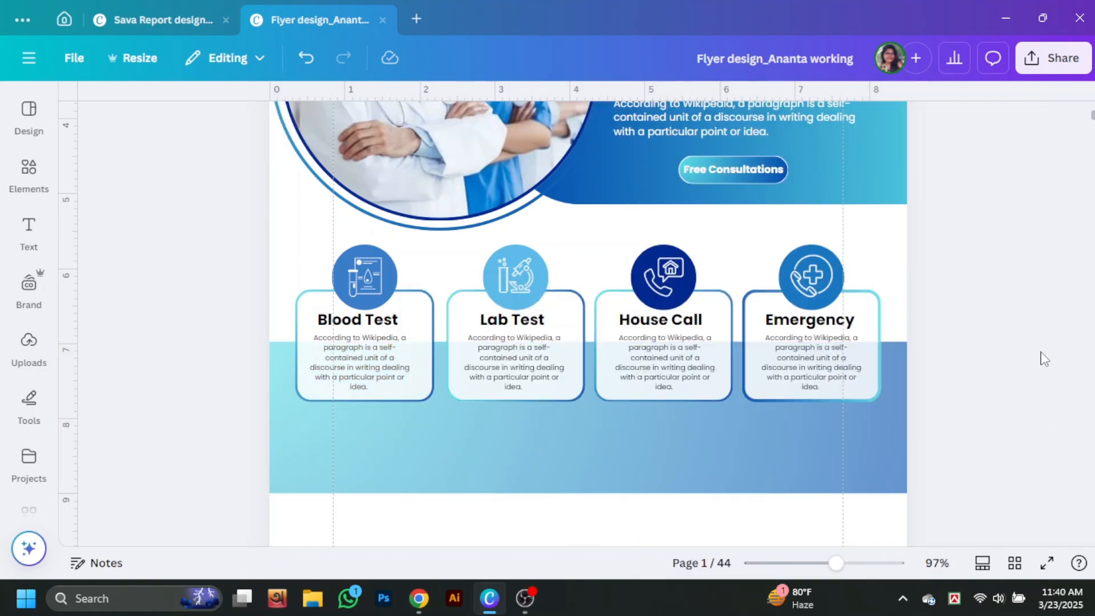
scroll(1044, 358, "down", 1)
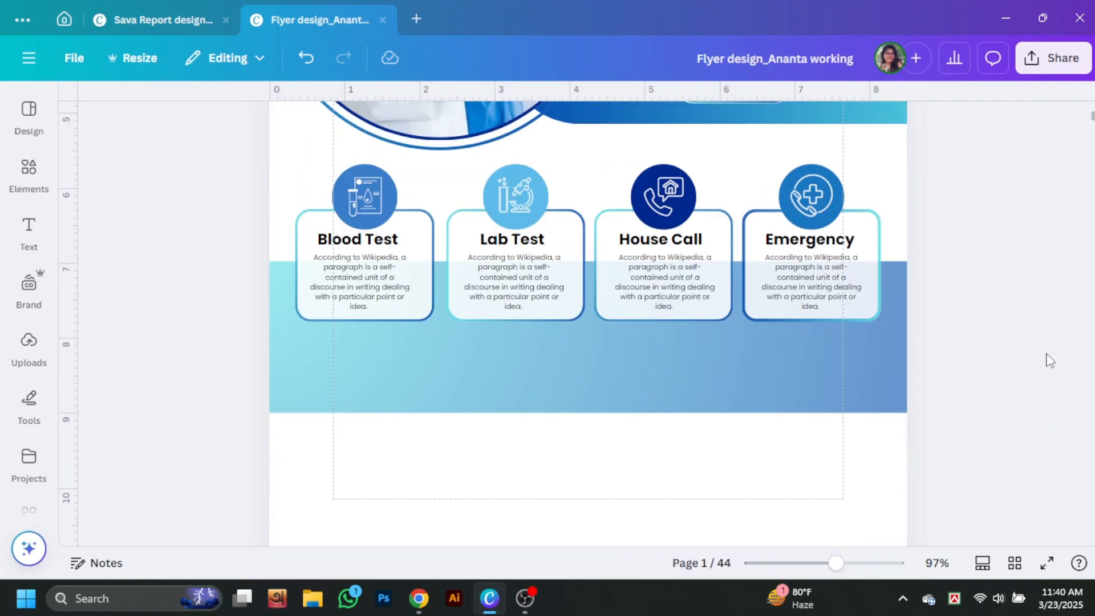
Extend the gradient band slightly further down behind the service cards
left_click(516, 386)
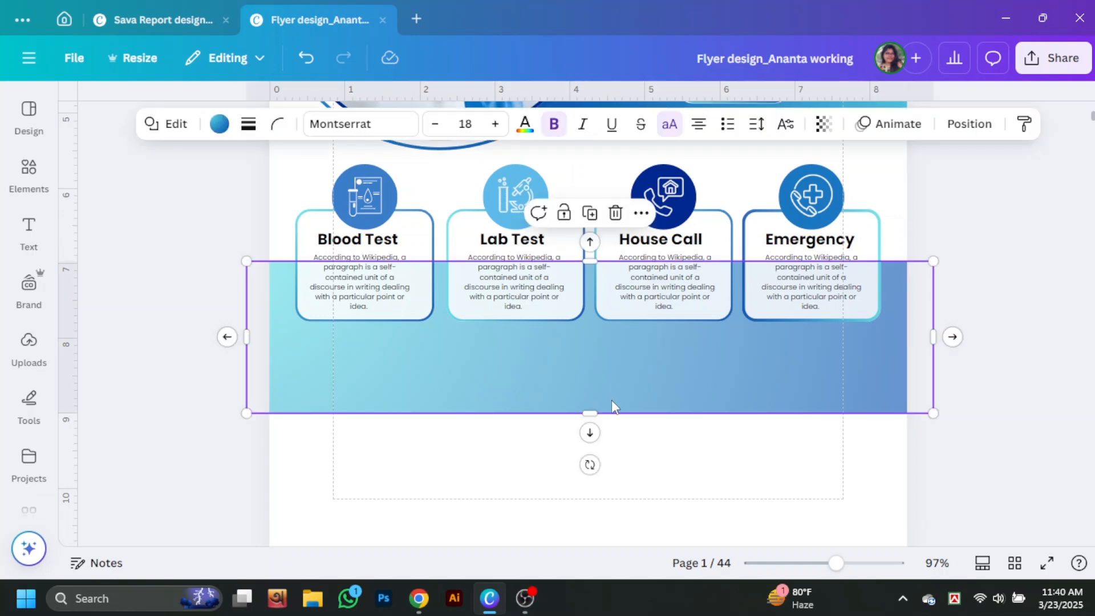
left_click_drag(589, 413, 590, 417)
Add a heading, shrink it to font size 19.7, and place it on the band below the Blood Test card
left_click(29, 234)
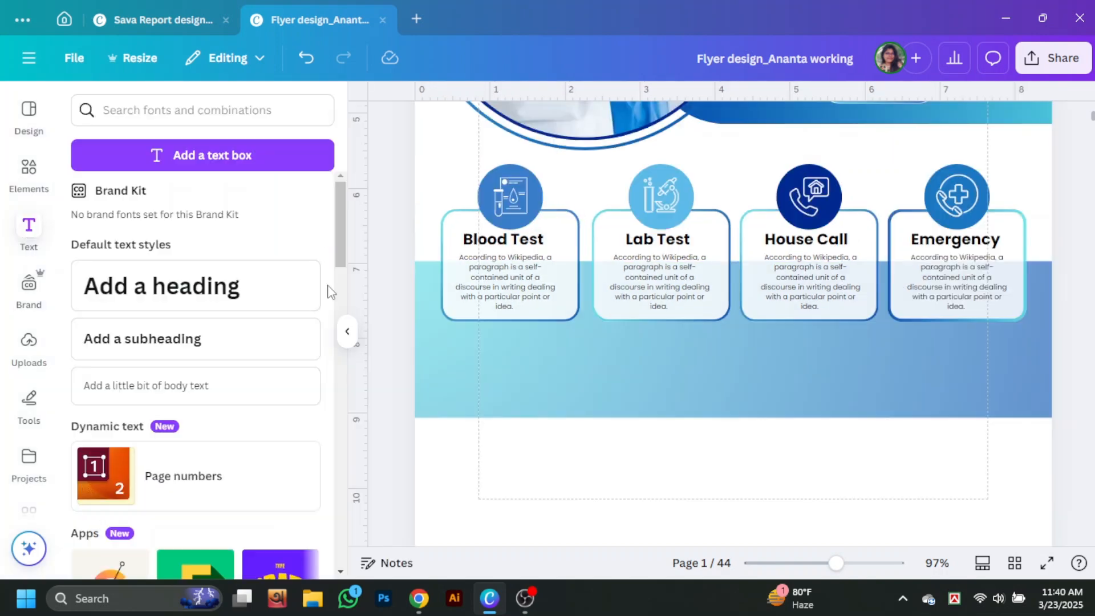
left_click(195, 293)
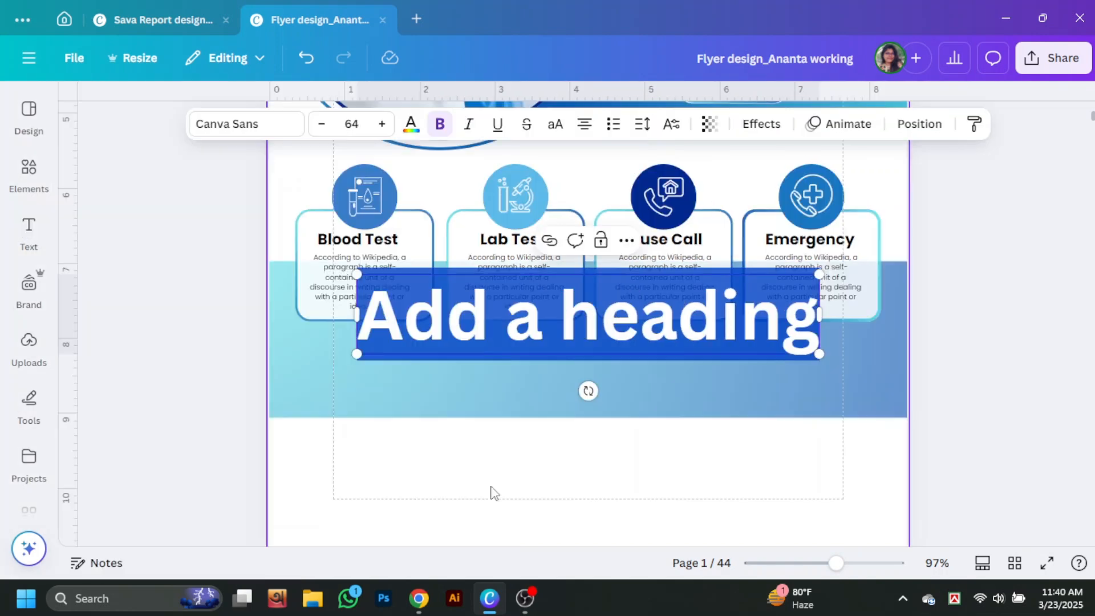
left_click(491, 494)
left_click_drag(655, 332, 581, 379)
left_click_drag(745, 400, 427, 346)
left_click(416, 462)
left_click(390, 337)
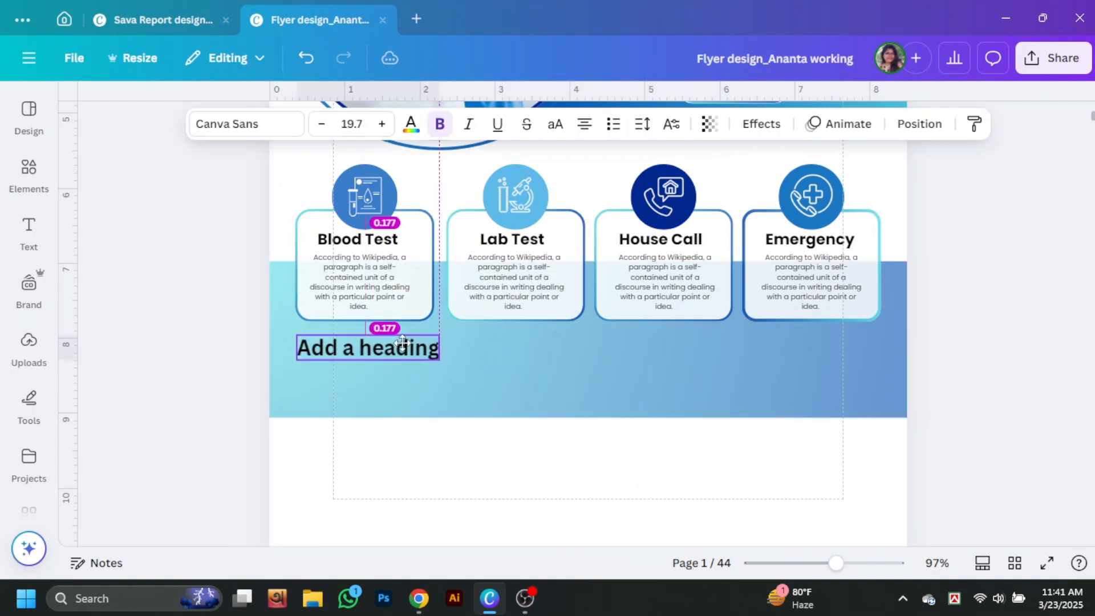
Replace the new heading's text with "Dedicated Doctors Working Round The Clock"
left_click(396, 353)
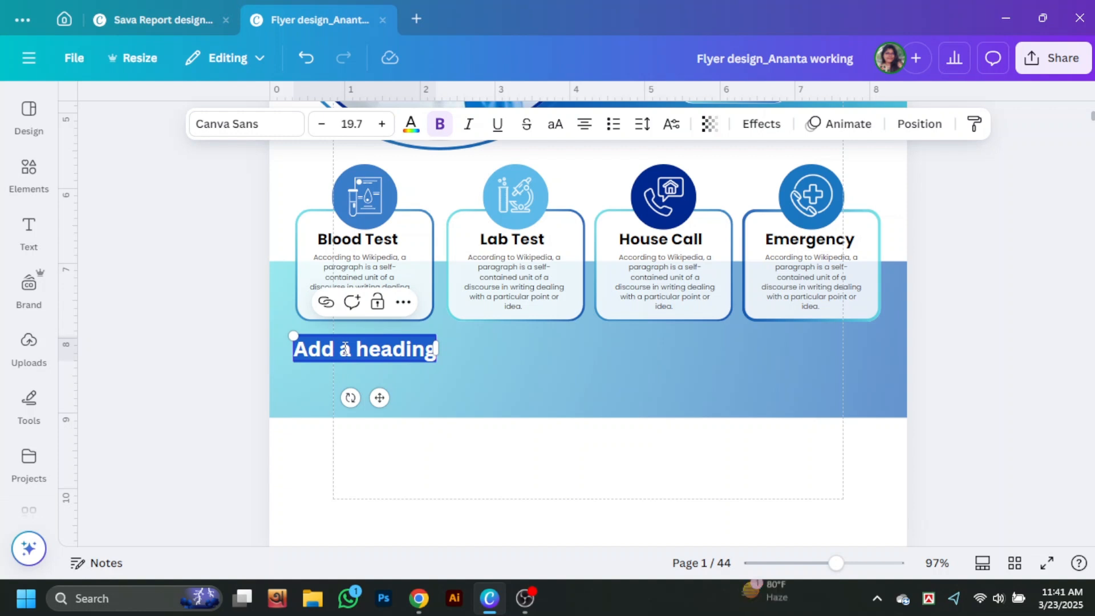
type("Dedicated Doctor")
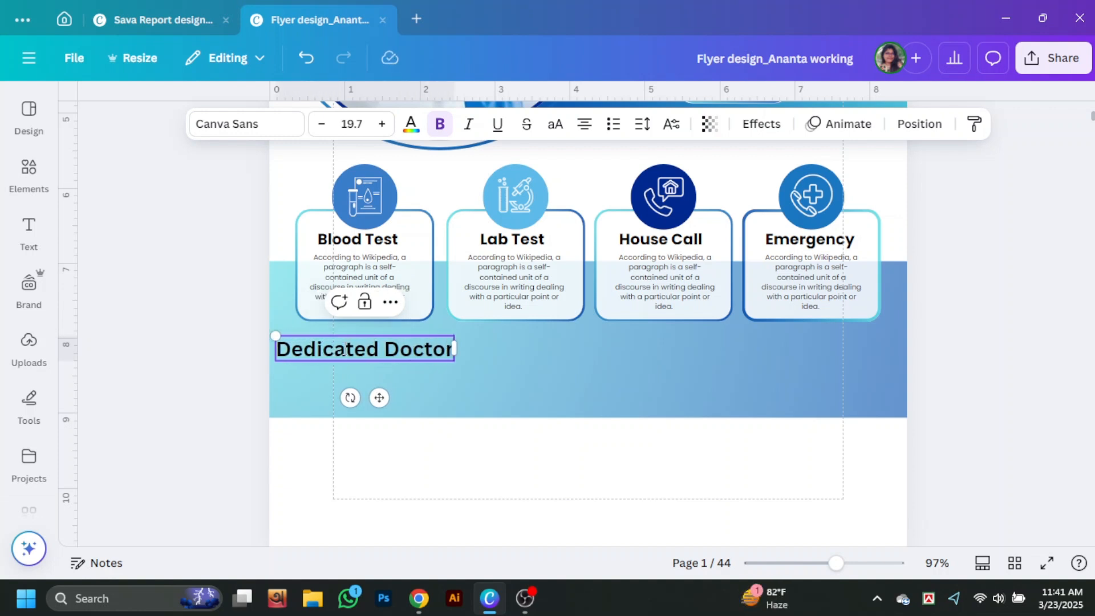
type("s Working Round")
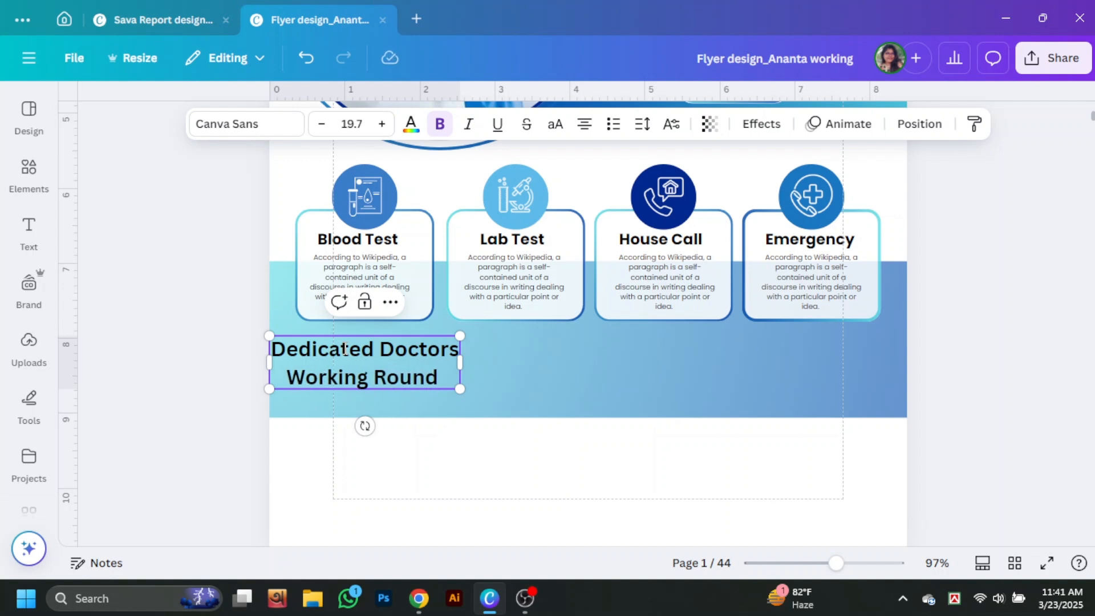
type(" The Clock")
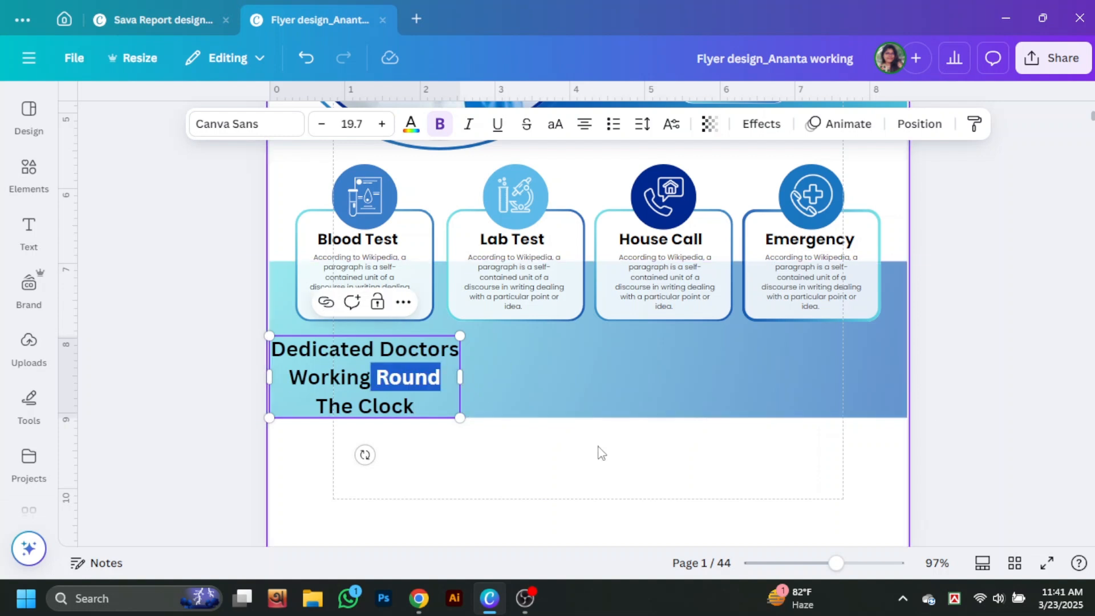
Widen the heading's text box so it wraps onto two lines, and left-align it near the Blood Test card's left edge
left_click_drag(460, 377, 613, 377)
left_click(584, 130)
left_click_drag(440, 354, 471, 362)
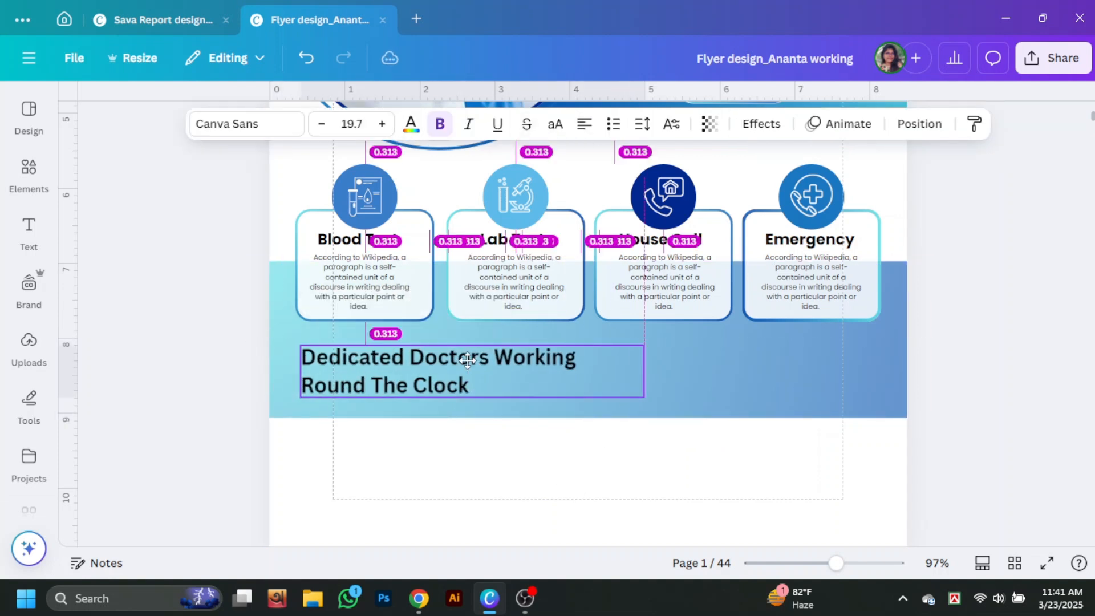
Tighten the heading's line spacing and narrow its text box to about 3.9 inches
left_click(642, 125)
left_click_drag(614, 247, 601, 247)
left_click(929, 354)
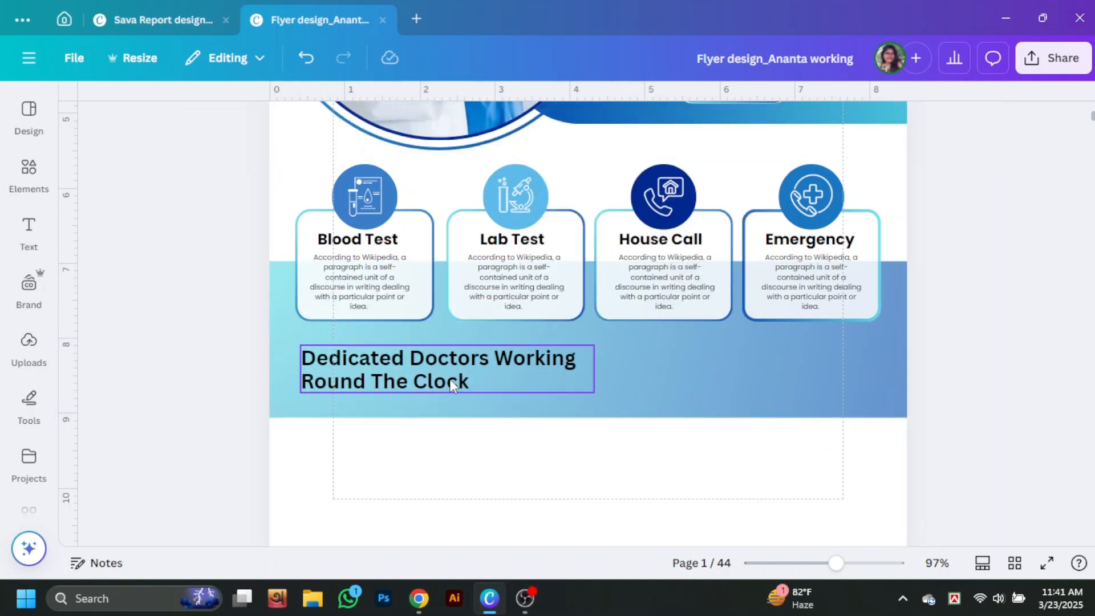
Set the font of the "Dedicated Doctors Working Round The Clock" heading to Poppins
left_click(247, 124)
left_click(127, 344)
left_click(324, 169)
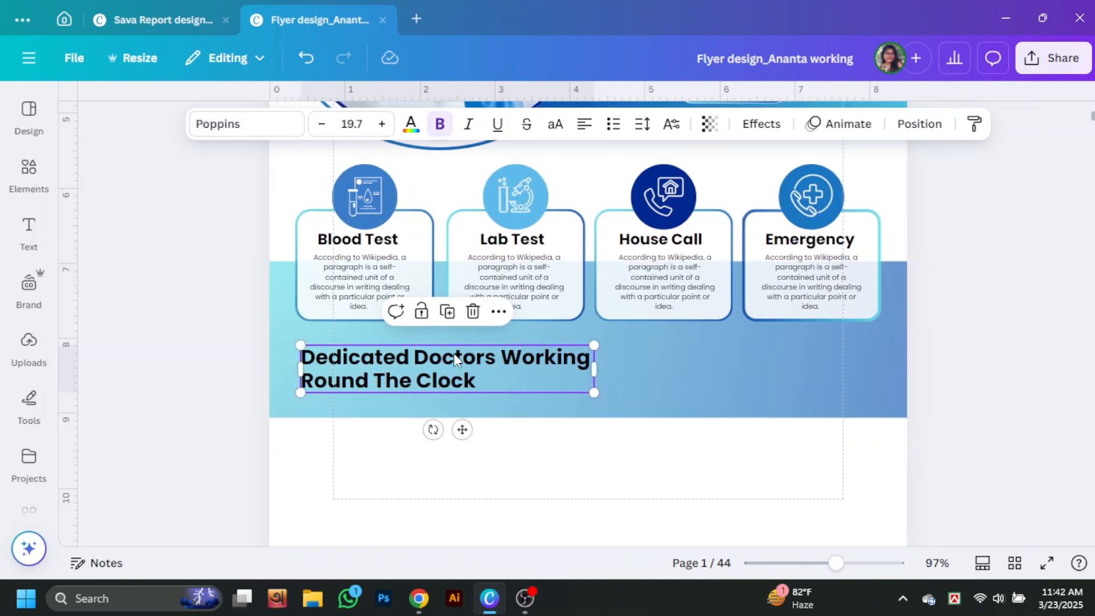
left_click_drag(543, 360, 542, 361)
Copy the House Call description onto the band beside the heading and widen it to about 3.7 inches
scroll(656, 383, "up", 1)
left_click_drag(679, 378, 895, 491)
left_click(935, 469)
Lengthen the copied paragraph by repeating its Wikipedia sample text until it appears three times
double_click(828, 433)
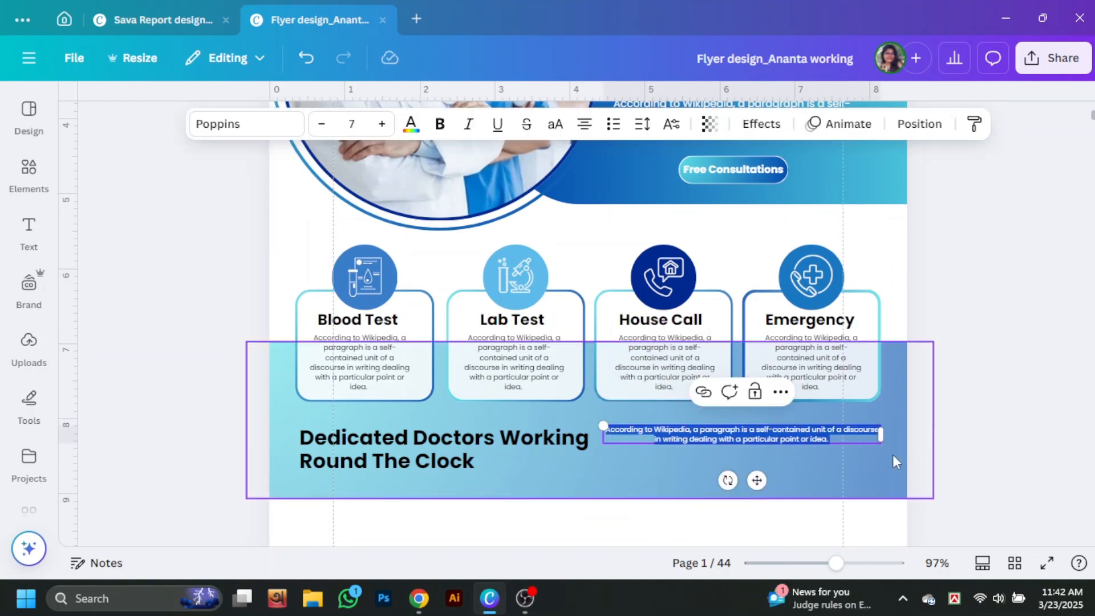
key("ctrl+c")
left_click(834, 442)
key("ctrl+v")
key("ctrl+v")
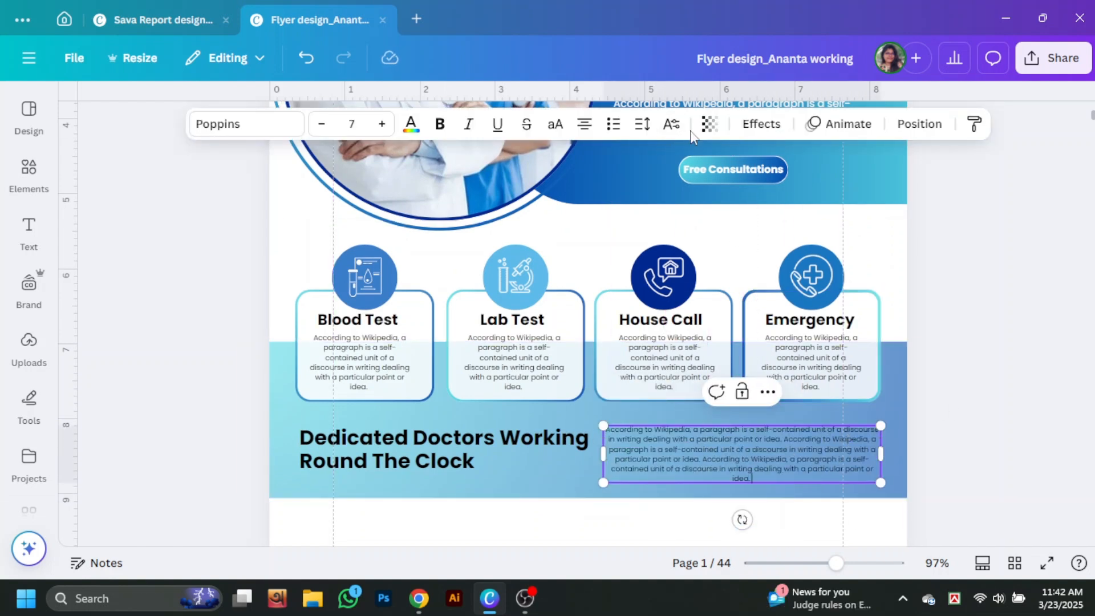
Justify the paragraph beside the heading
left_click(586, 127)
left_click(992, 329)
left_click(782, 467)
left_click(587, 128)
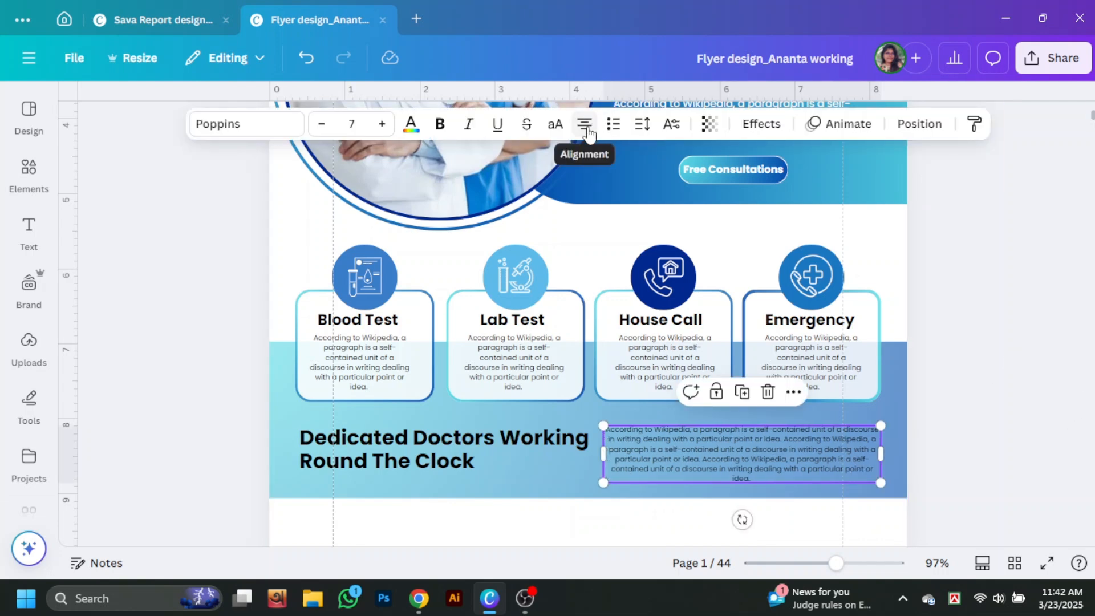
left_click(588, 128)
left_click(1086, 386)
Search the elements for "line" and add a plain horizontal line to the page
scroll(1084, 394, "down", 2)
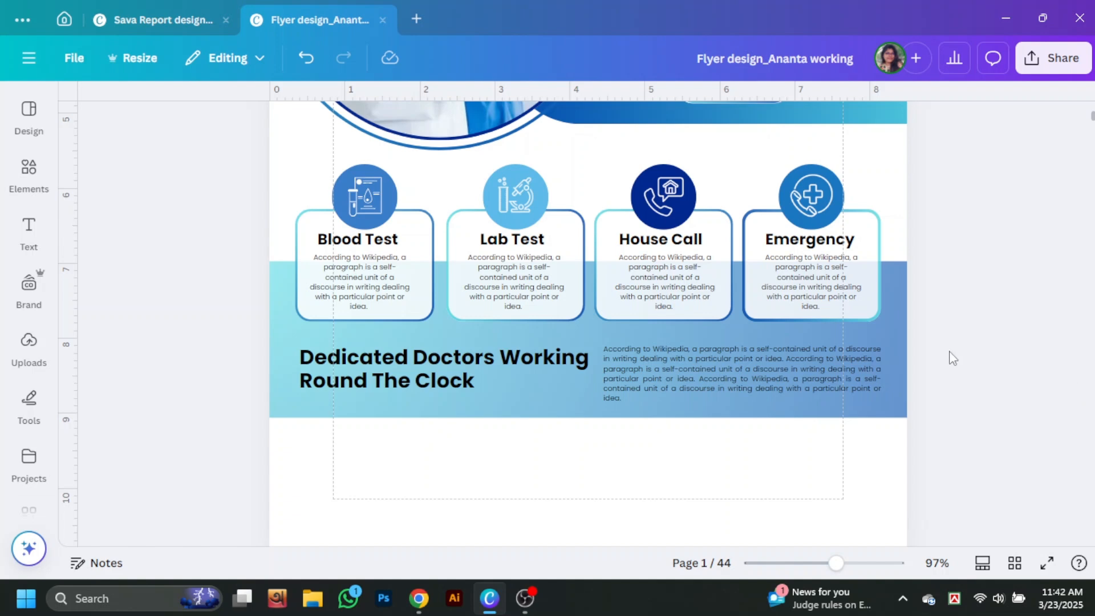
scroll(408, 234, "down", 5)
left_click(28, 171)
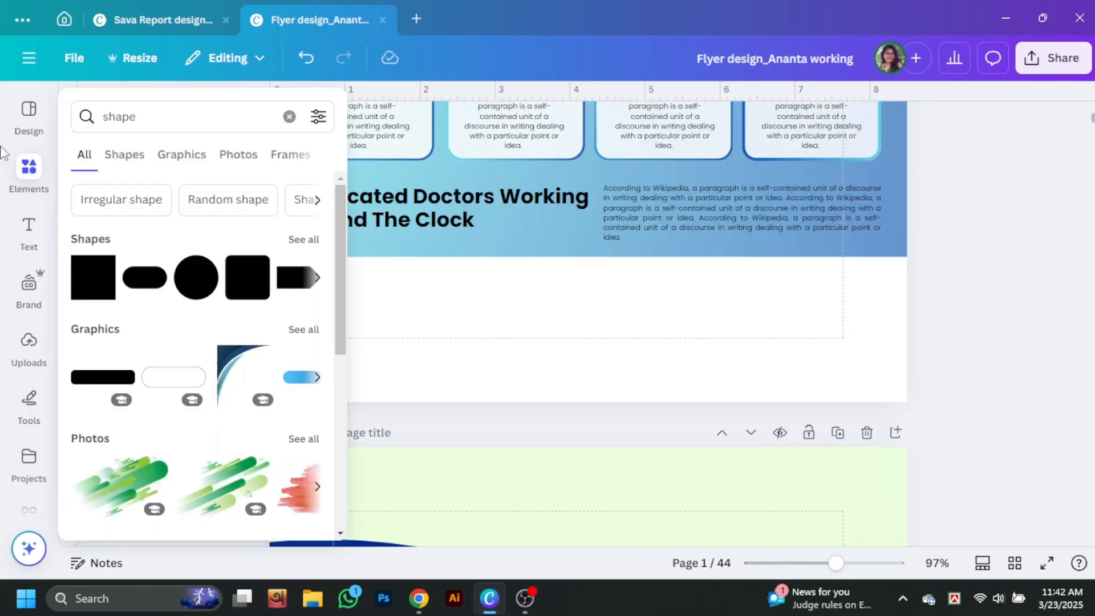
type("line")
left_click(149, 176)
Move the black line below the gradient band and stretch it to about 4.25 inches, ending under the Emergency card's right edge
scroll(650, 310, "up", 3)
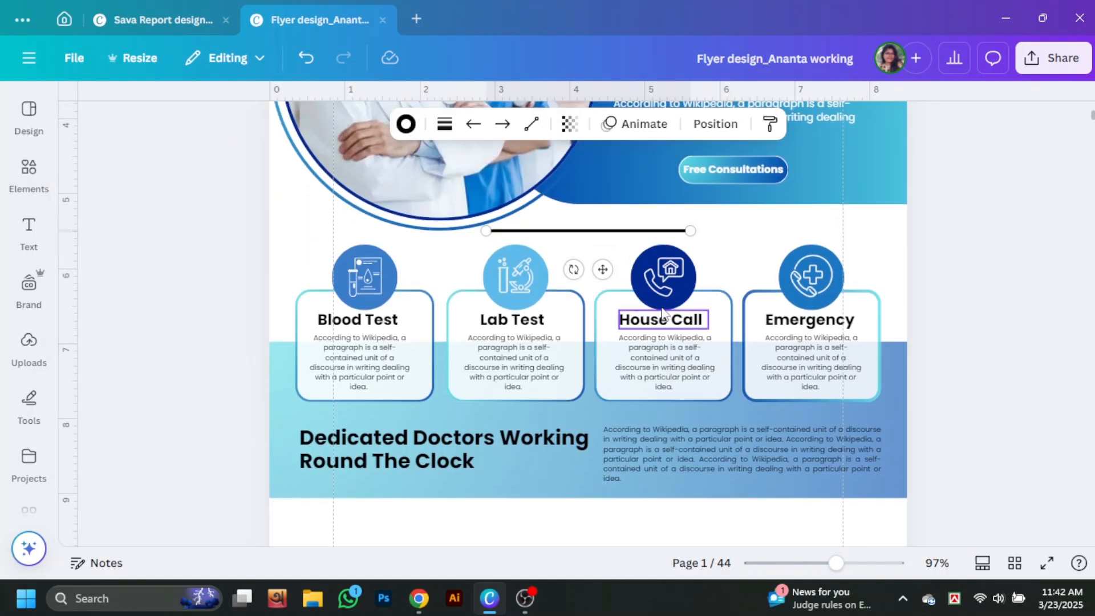
scroll(741, 278, "down", 4)
left_click_drag(621, 230, 695, 214)
left_click_drag(765, 218, 882, 220)
left_click(938, 240)
Search the elements for "shape" and add a square to the page
scroll(843, 316, "up", 4)
left_click(28, 173)
type("shape")
key("Return")
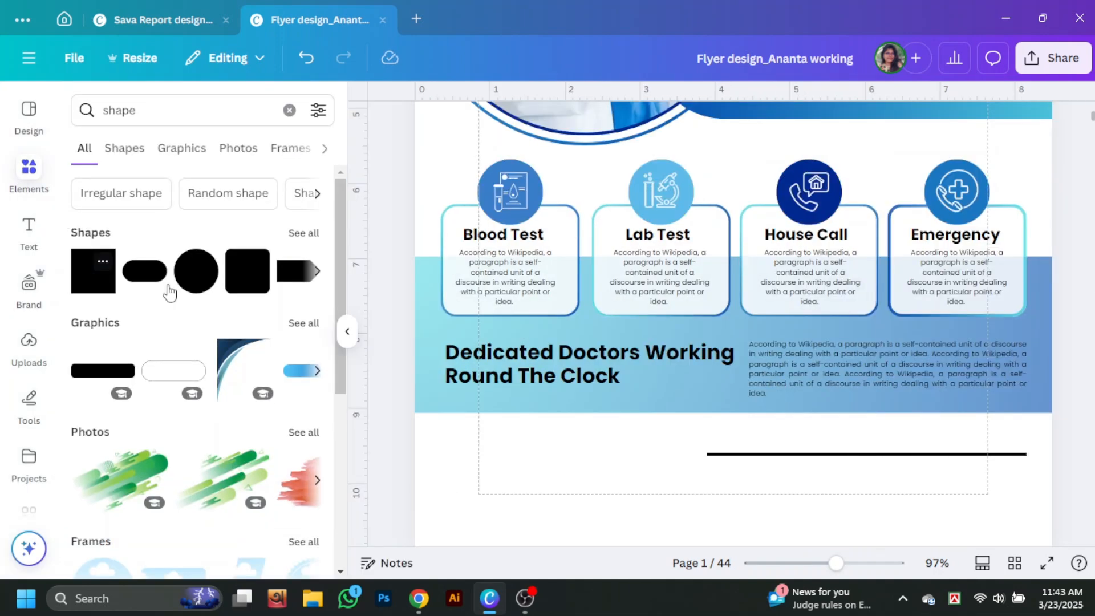
left_click(94, 271)
Place the square below the band, left of the line, and resize it into a bar about 3.5 by 0.6 inches
scroll(593, 200, "down", 4)
left_click_drag(613, 174, 411, 308)
left_click_drag(484, 280, 552, 281)
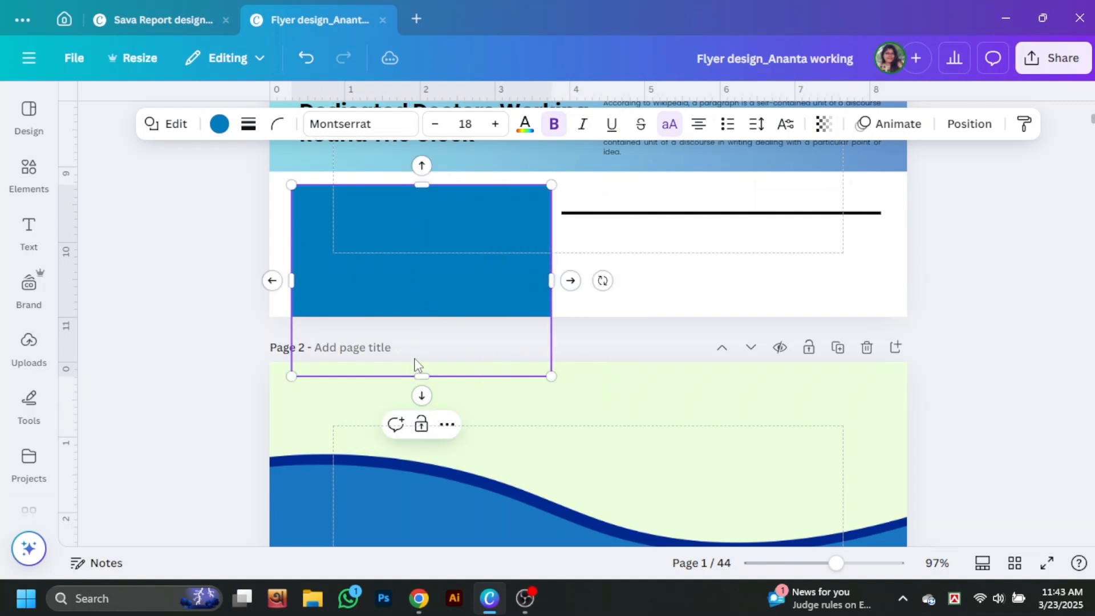
left_click_drag(422, 375, 423, 238)
left_click_drag(421, 185, 422, 194)
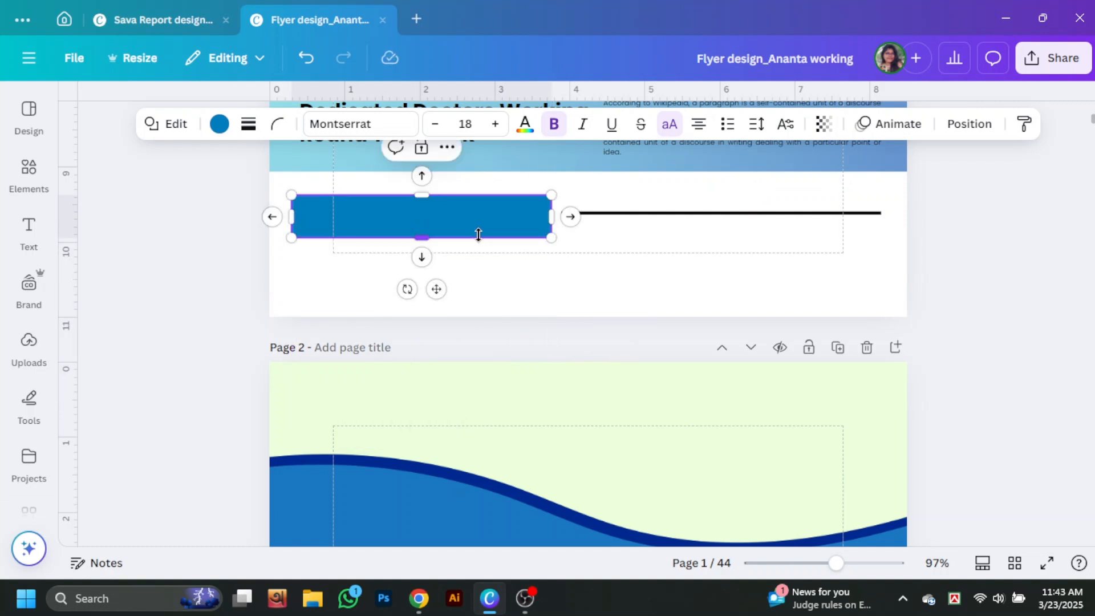
Align the blue bar and the black line on their vertical middles and widen the bar to about 3.7 inches
left_click_drag(184, 219, 697, 197)
left_click(969, 124)
left_click(581, 258)
left_click(547, 217)
Round the blue bar's corners into a pill shape and give it a solid border
left_click(277, 124)
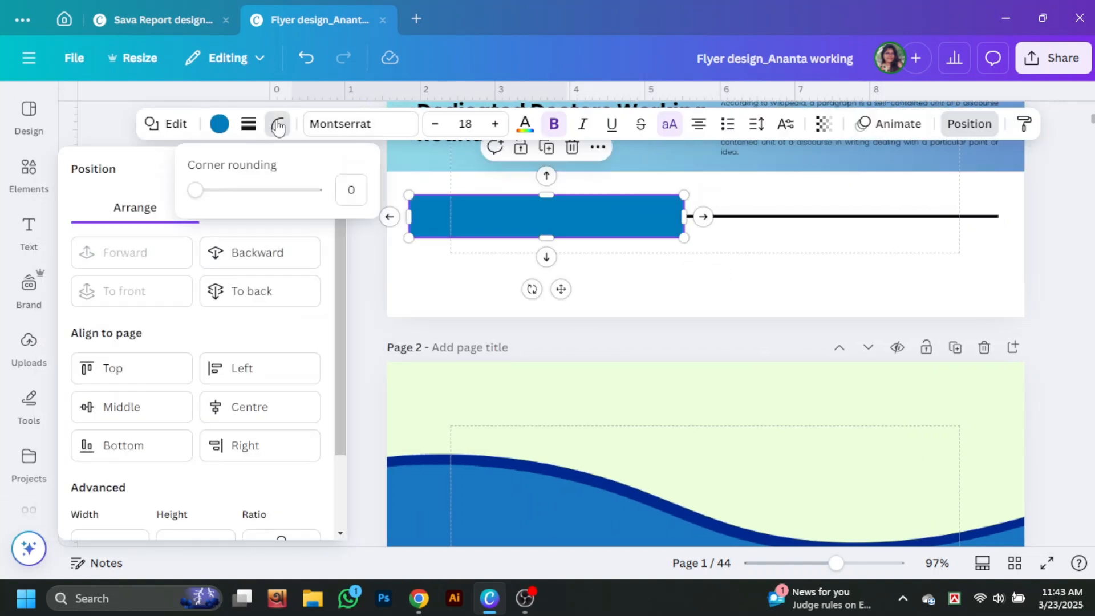
left_click_drag(195, 189, 239, 190)
left_click(248, 124)
left_click(216, 182)
Set the bar's border colour to white
left_click(234, 123)
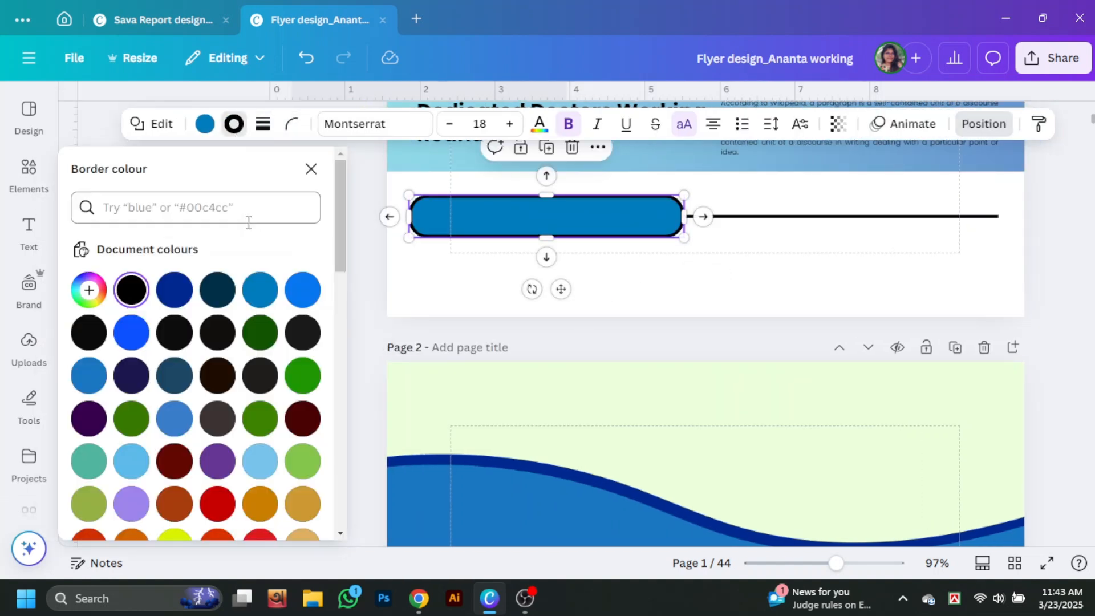
scroll(218, 411, "down", 7)
left_click(88, 362)
left_click(512, 264)
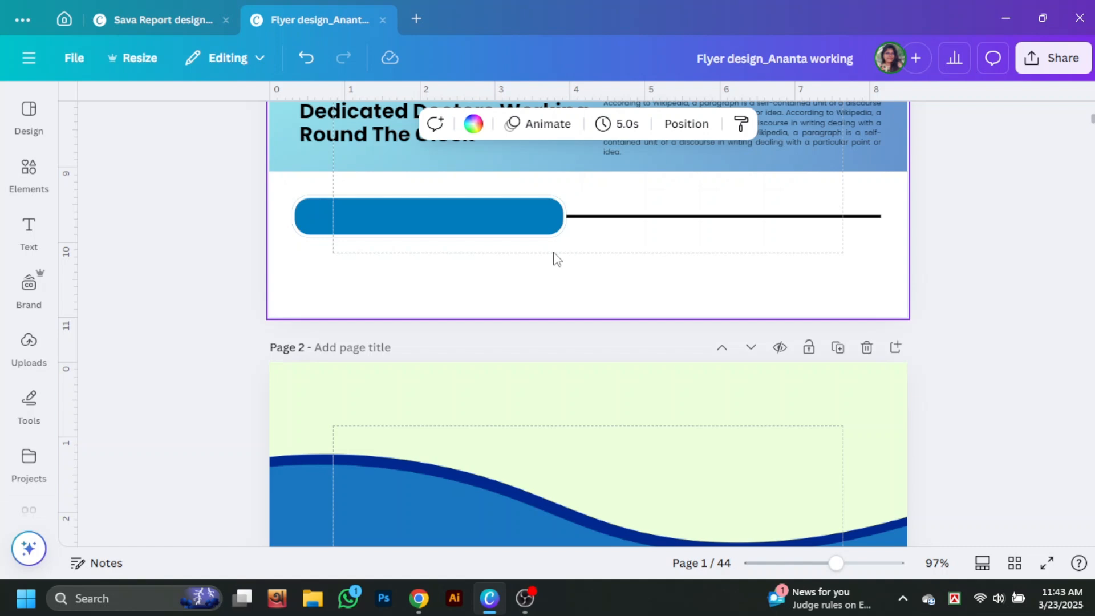
Widen the rounded bar to about 3.8 inches so it reaches further along the black line
left_click(539, 222)
left_click_drag(566, 217, 577, 217)
left_click(410, 271)
Fill the rounded bar with the turquoise-to-blue gradient from the document colours
left_click(318, 214)
left_click(205, 124)
scroll(179, 266, "down", 6)
left_click(179, 291)
left_click(707, 285)
Rotate the gradient bar by 180° so its dark blue end is on the left
scroll(715, 352, "up", 3)
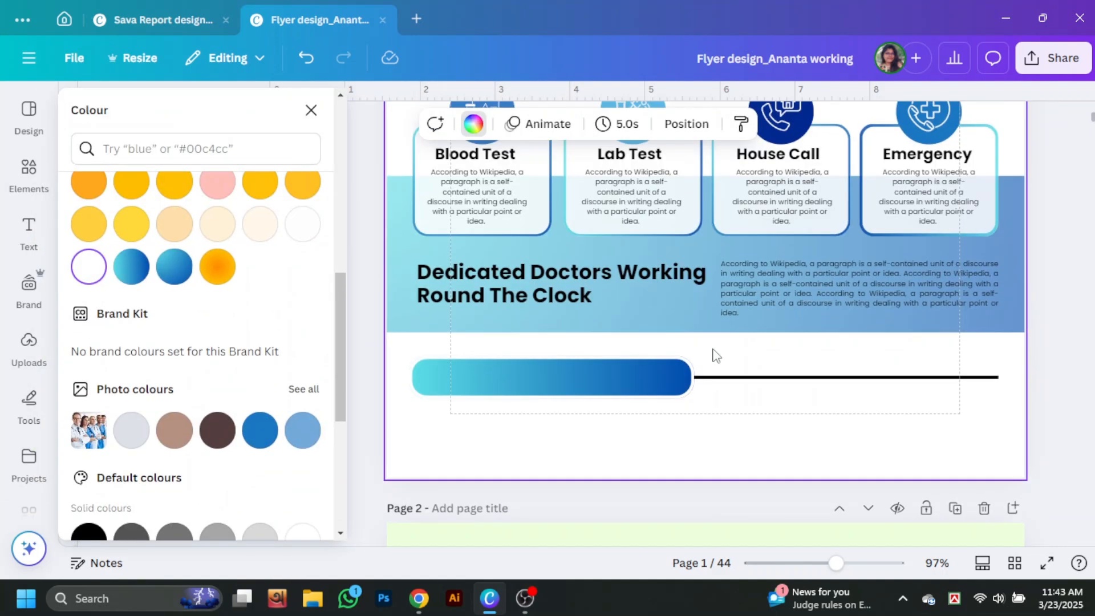
left_click(594, 392)
left_click_drag(536, 450, 573, 247)
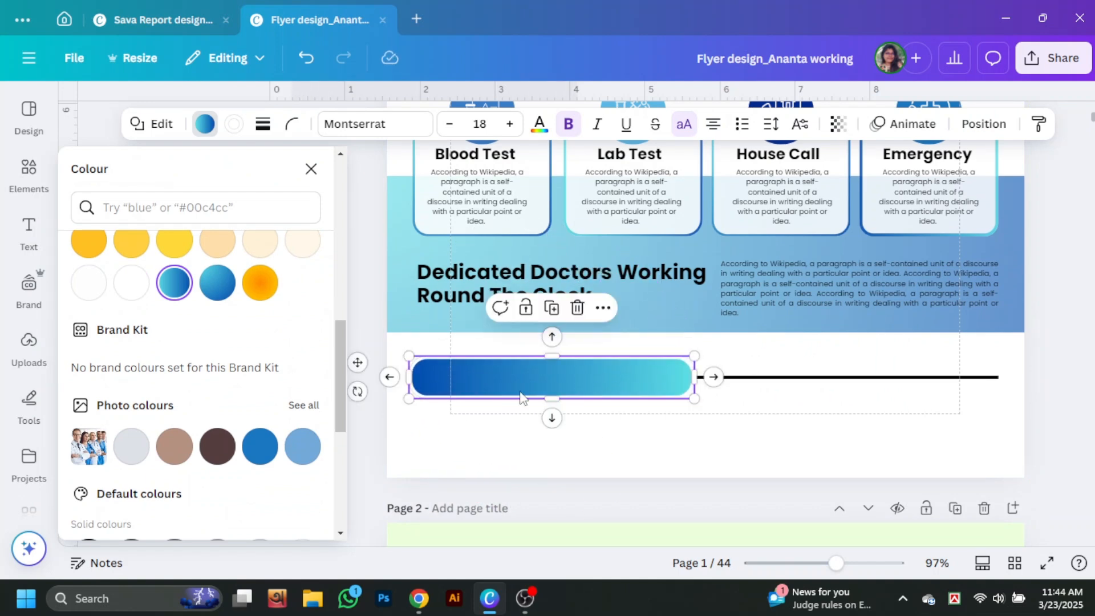
left_click(470, 428)
Change the gradient bar's border colour to the dark navy blue from the document colours
left_click(556, 383)
left_click(234, 123)
left_click(174, 289)
left_click(510, 436)
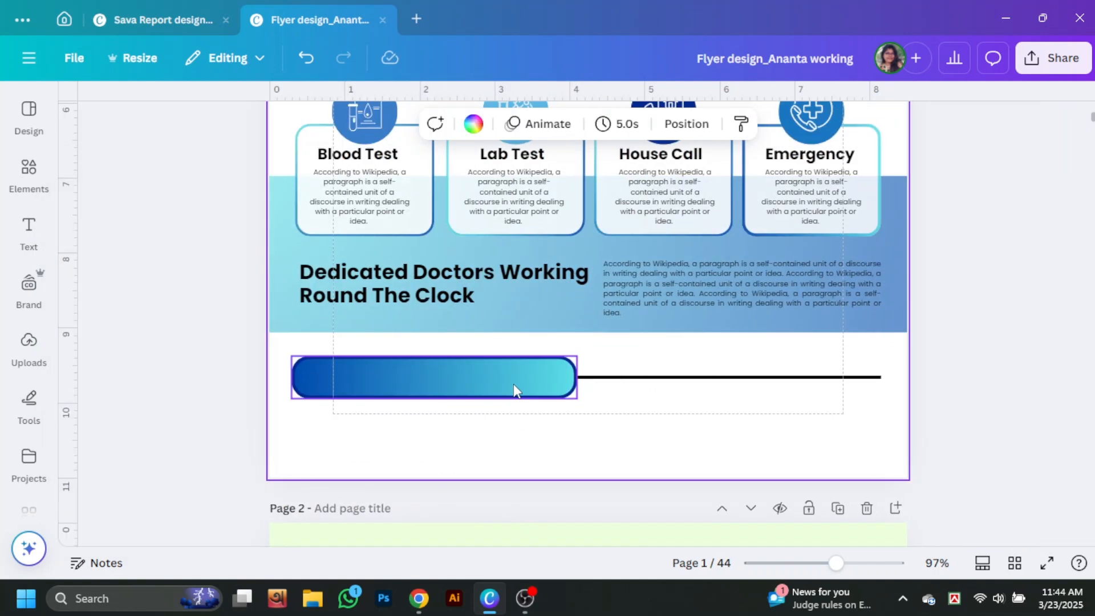
Reduce the gradient bar's border weight to a thin outline
left_click(514, 385)
left_click(262, 123)
left_click_drag(169, 230, 162, 230)
left_click(686, 428)
left_click_drag(439, 279, 449, 386)
double_click(449, 386)
type("Ww")
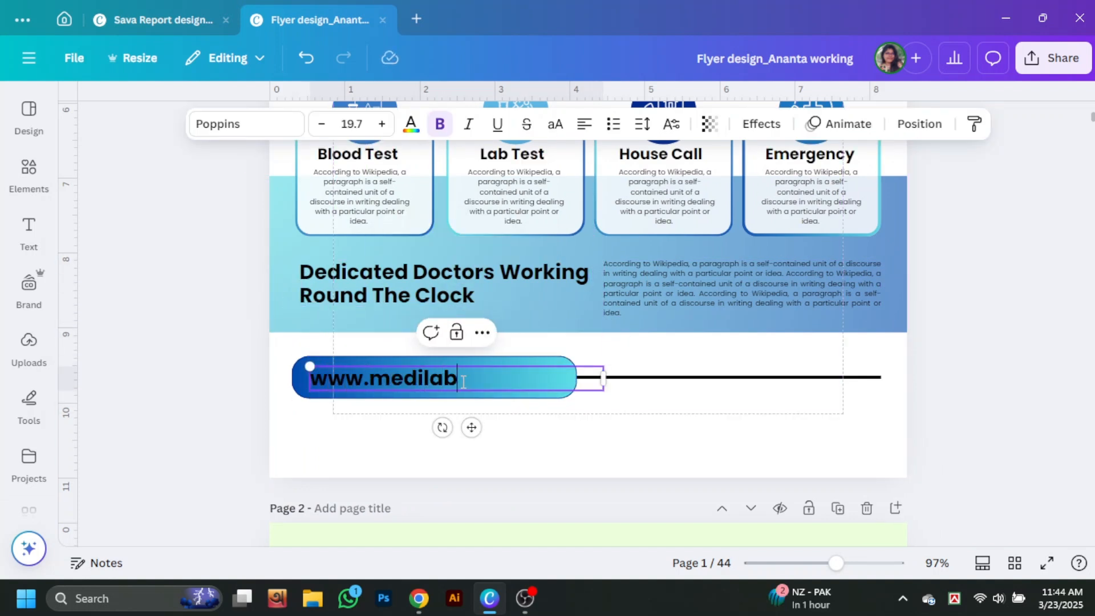
Make the website address on the bar white and remove its bold formatting
left_click(410, 124)
scroll(194, 370, "down", 5)
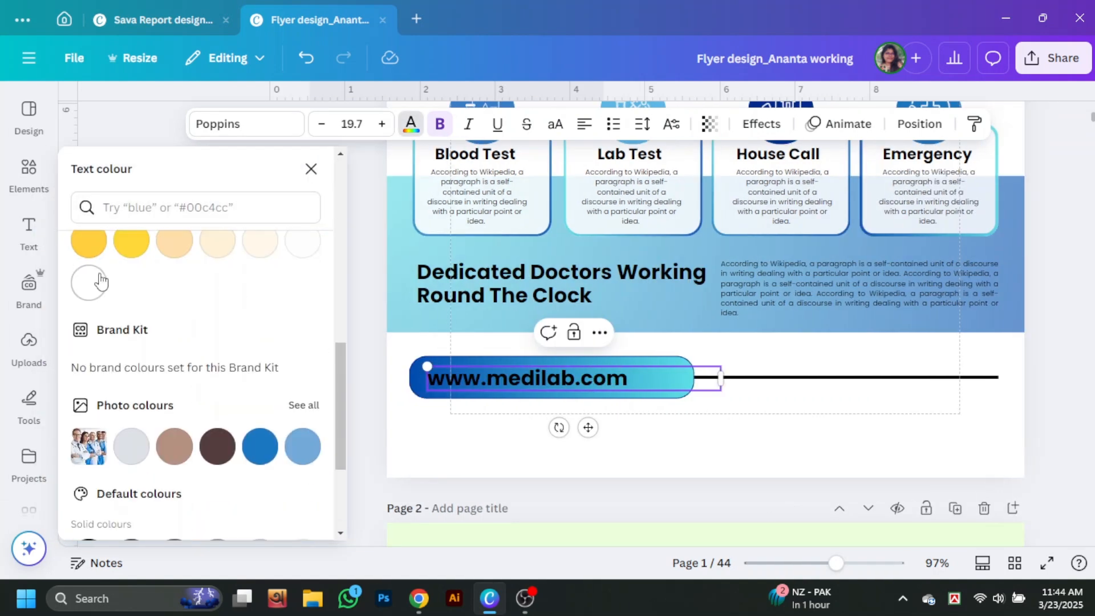
left_click(441, 128)
left_click(513, 438)
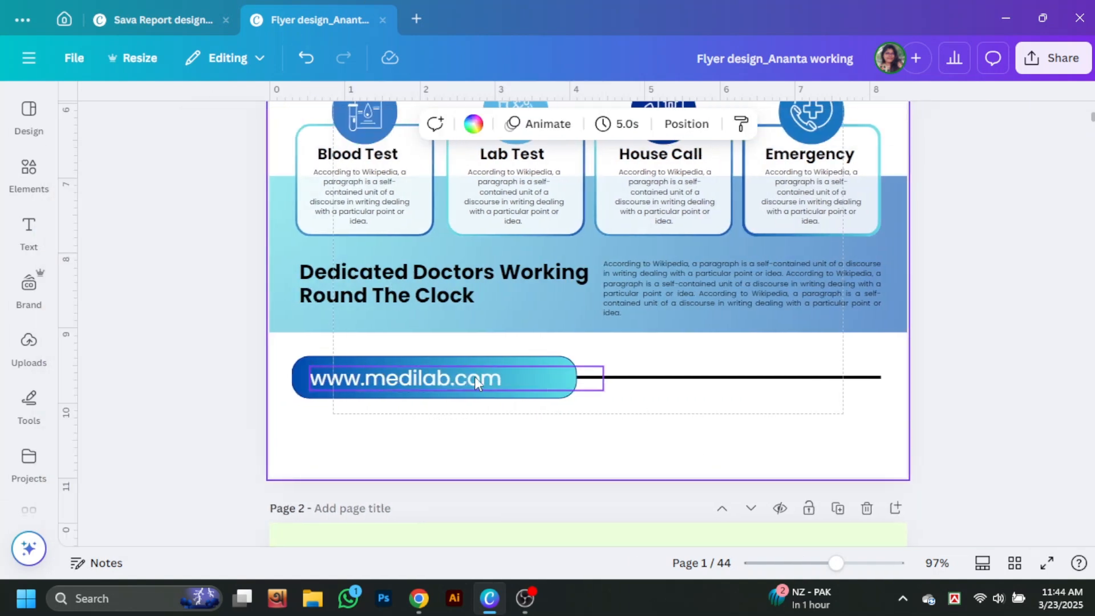